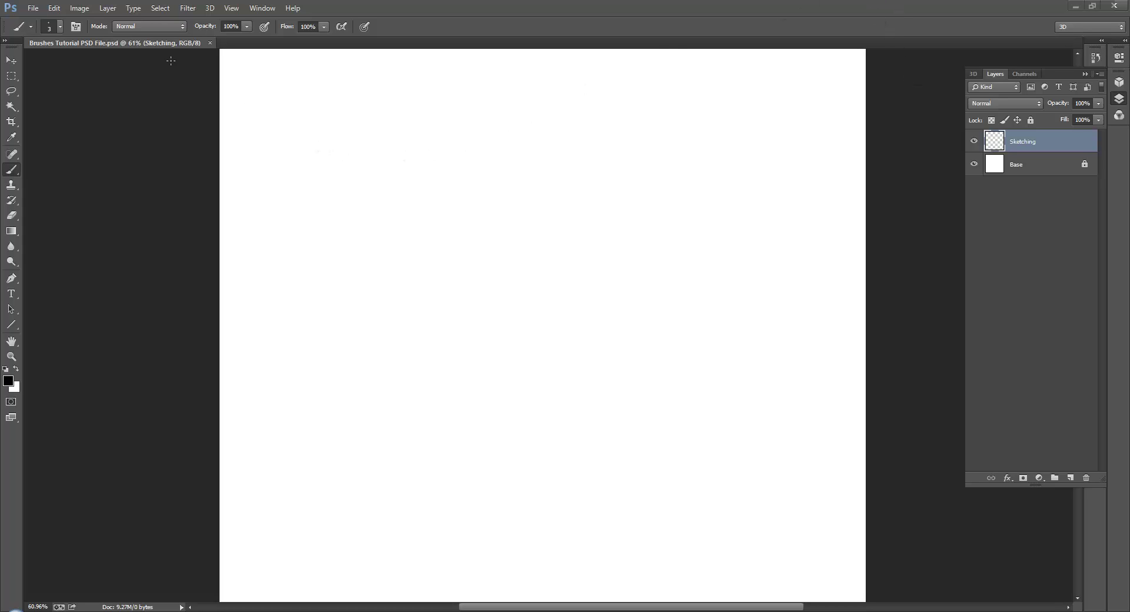
Look through the brush preset list from the round brushes down to the marker brushes, keeping the Brush tool active
click(59, 27)
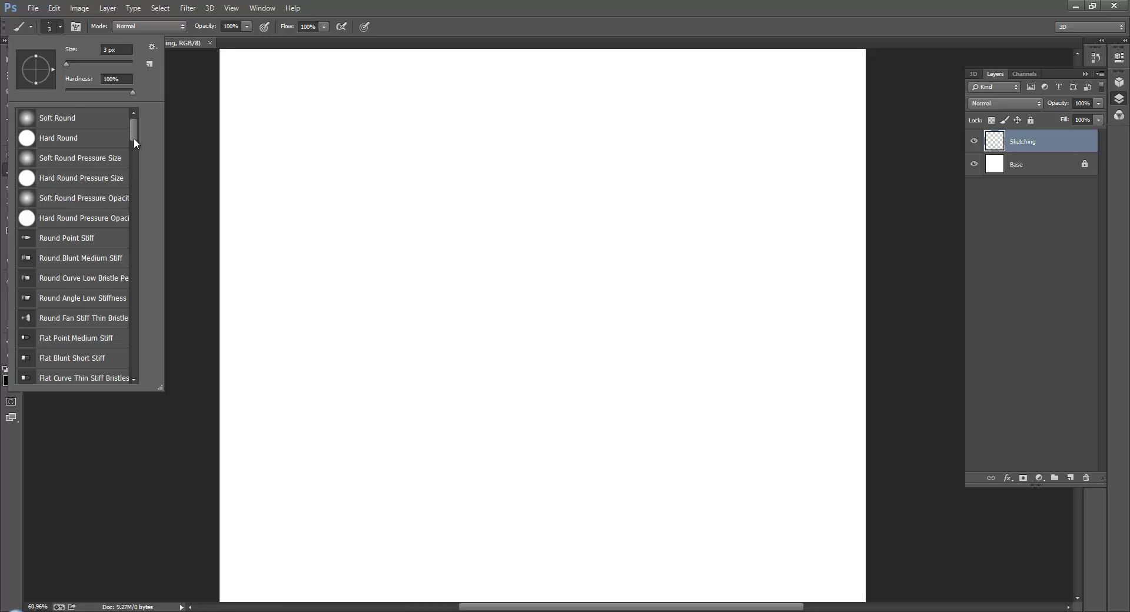
drag(133, 138, 136, 271)
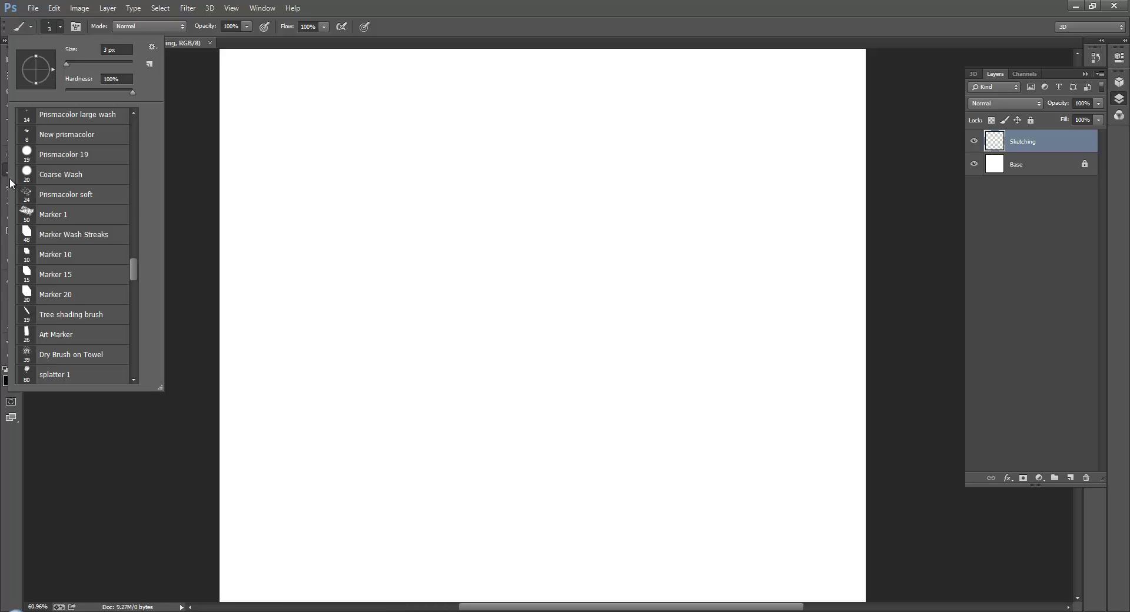
click(60, 27)
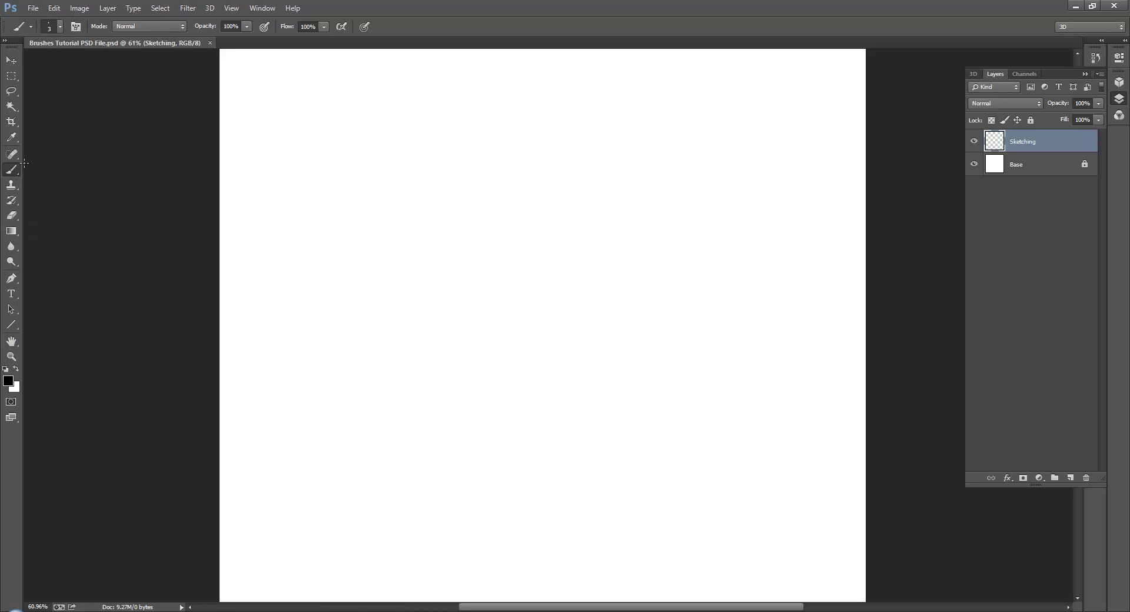
click(11, 81)
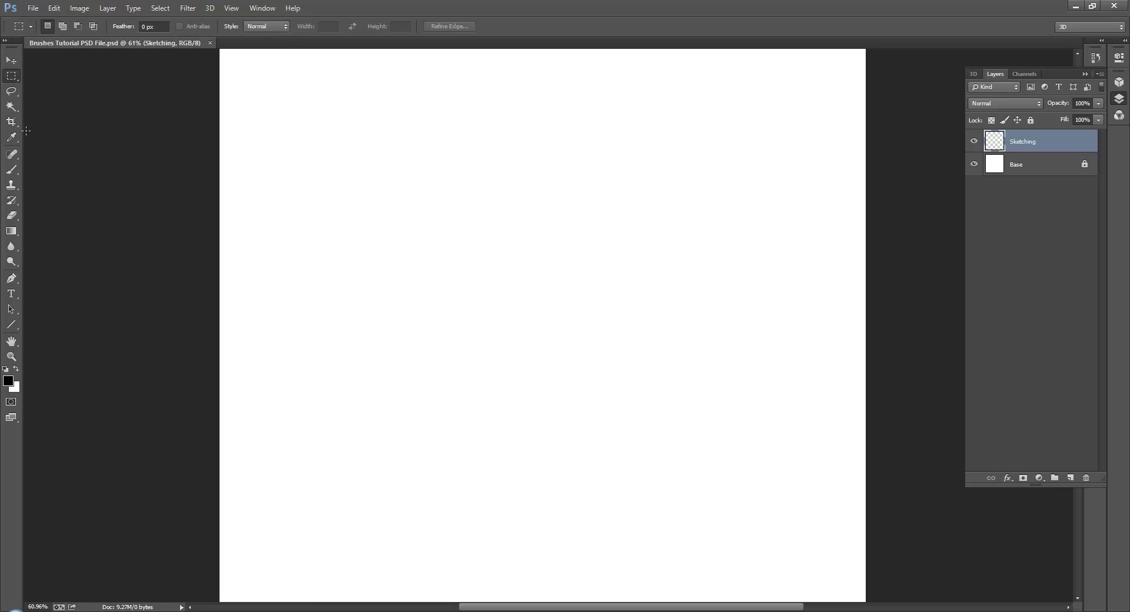
click(11, 171)
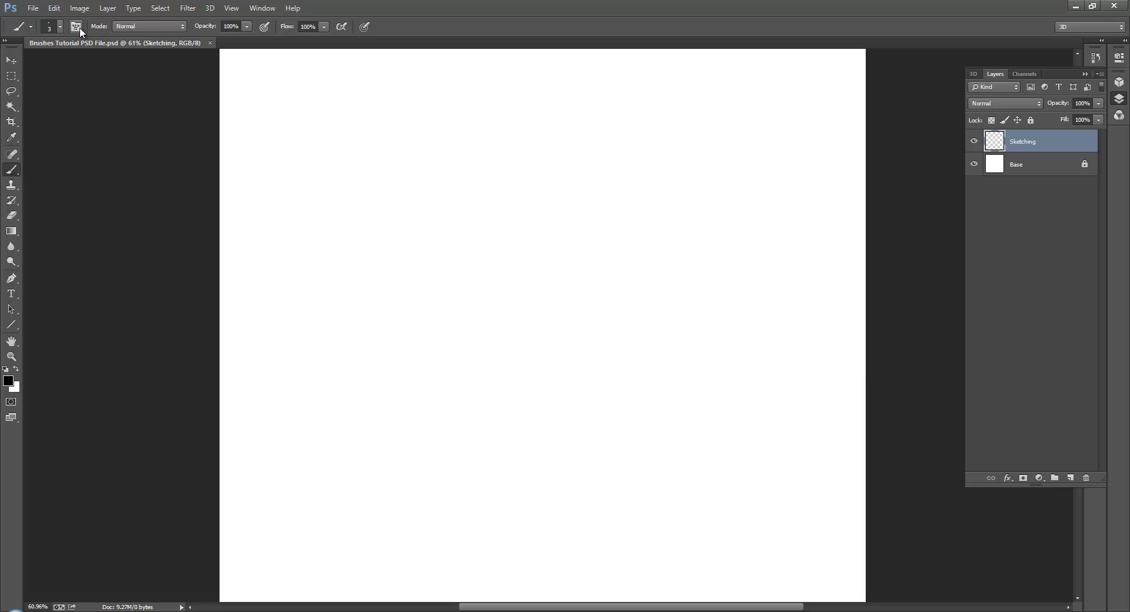
click(59, 27)
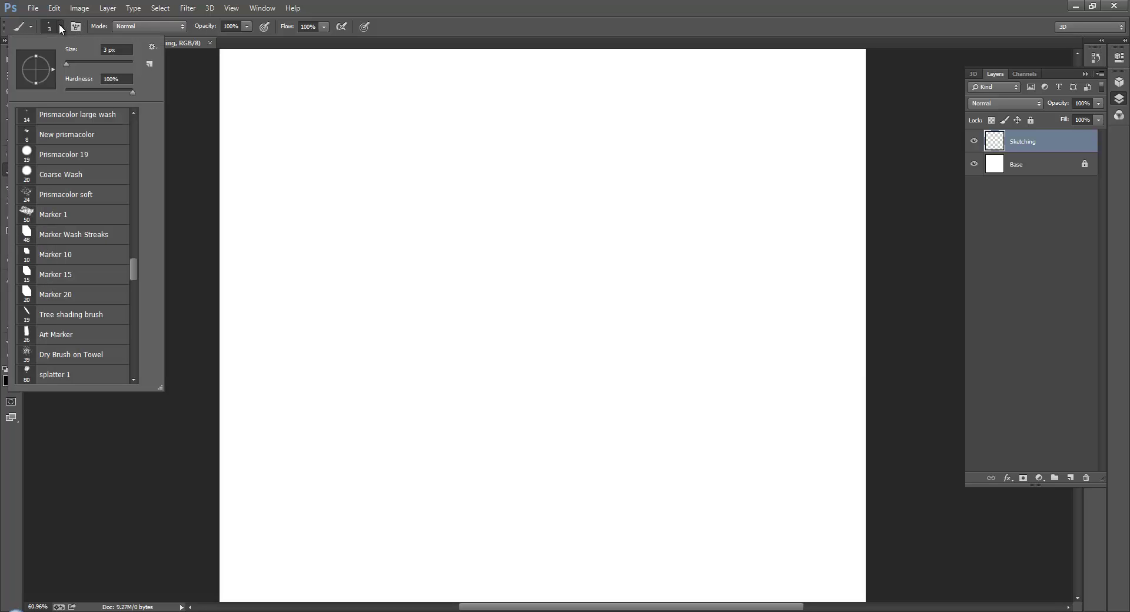
View the Brush Tip Shape settings and collapse them together with the layers list to clear the workspace
click(79, 27)
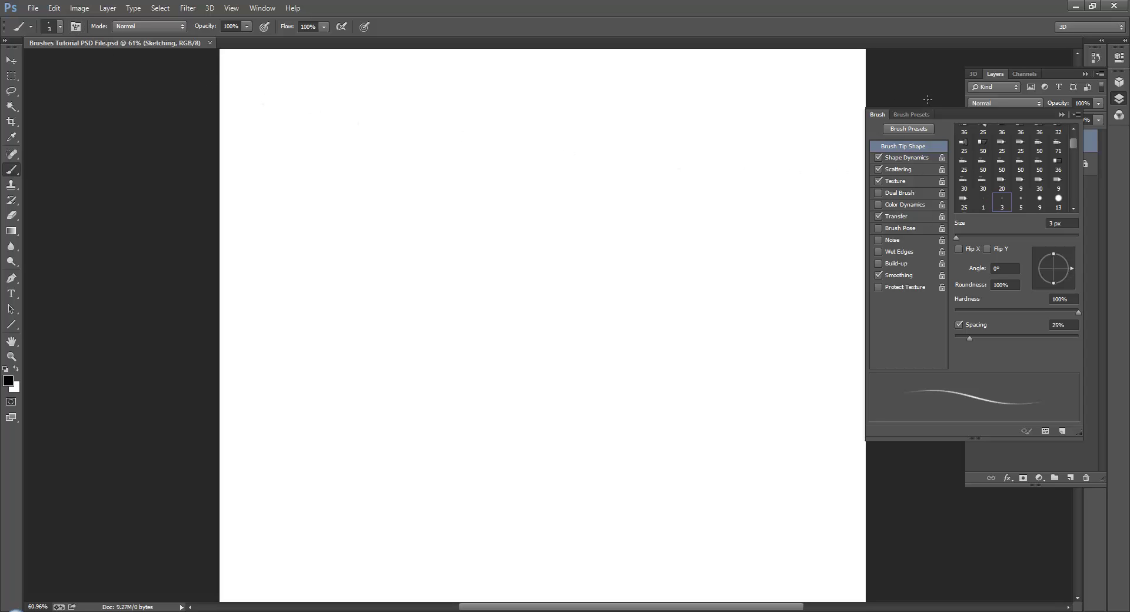
click(1060, 114)
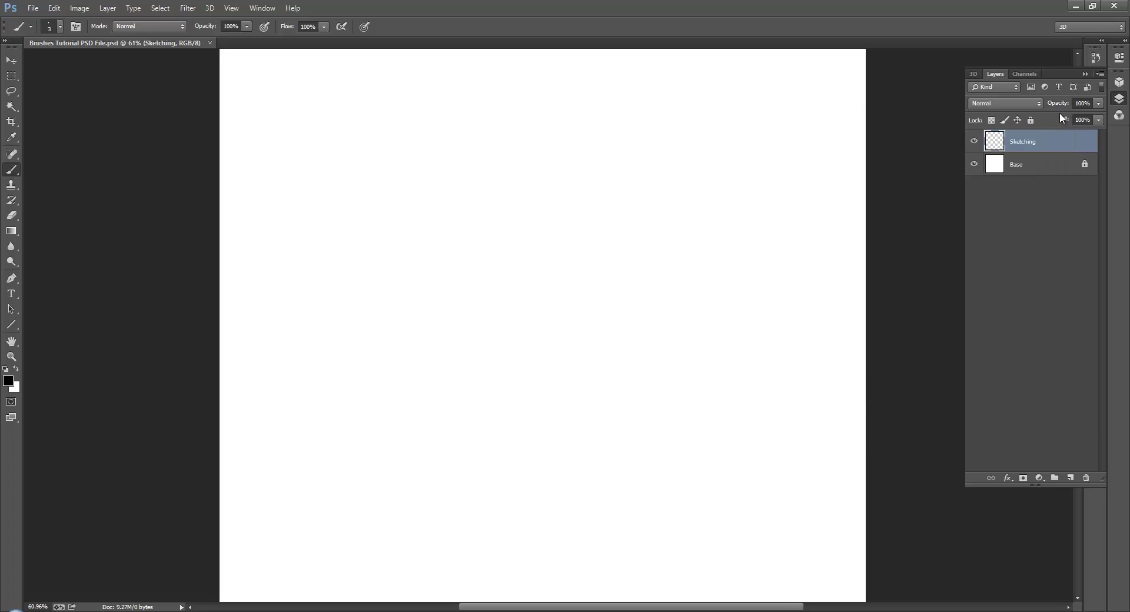
click(1085, 74)
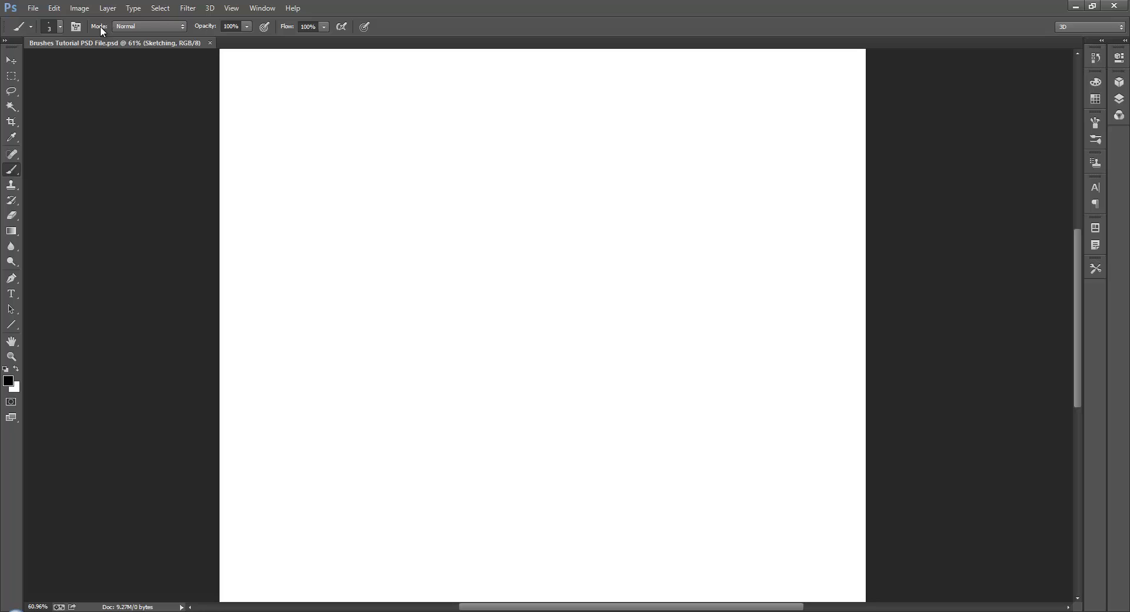
Examine the brush's blending modes, opacity and flow controls, keeping the mode at Normal
click(184, 27)
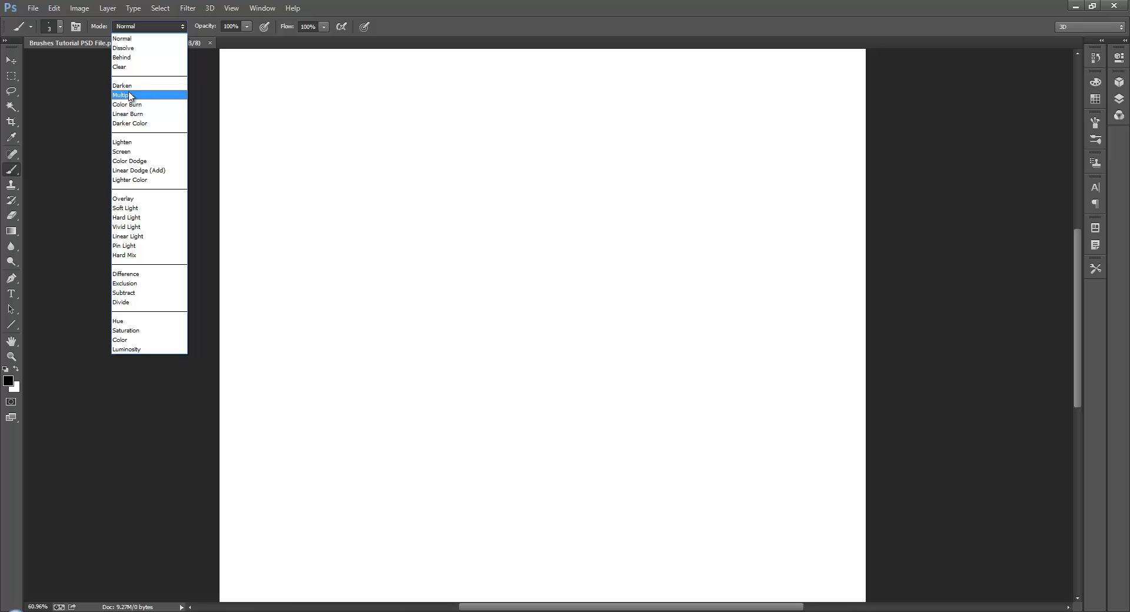
click(126, 40)
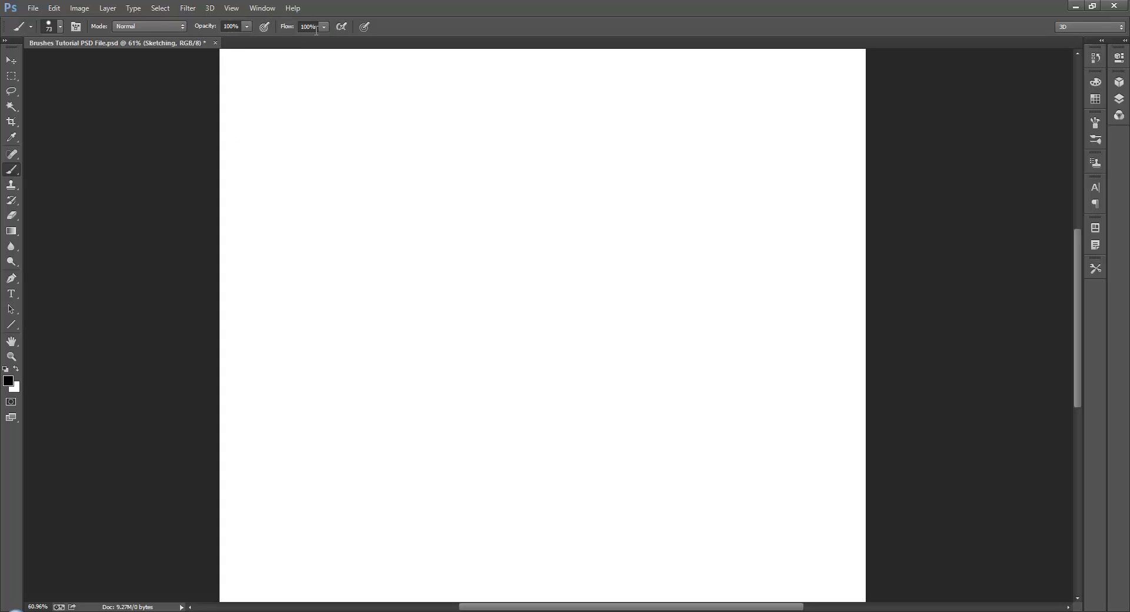
click(247, 28)
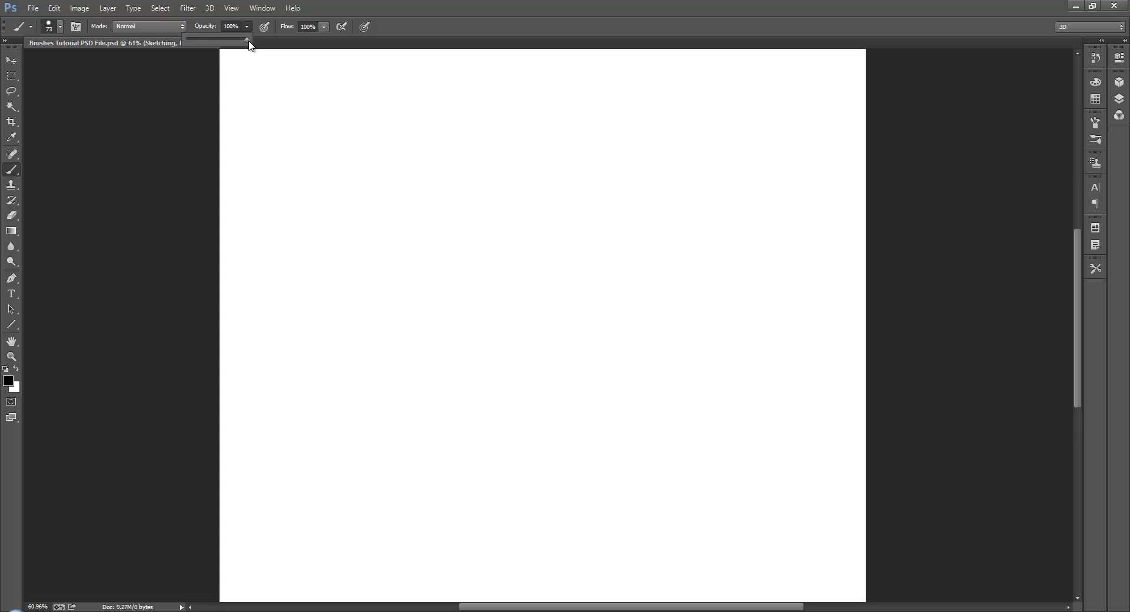
drag(248, 42, 325, 27)
click(324, 27)
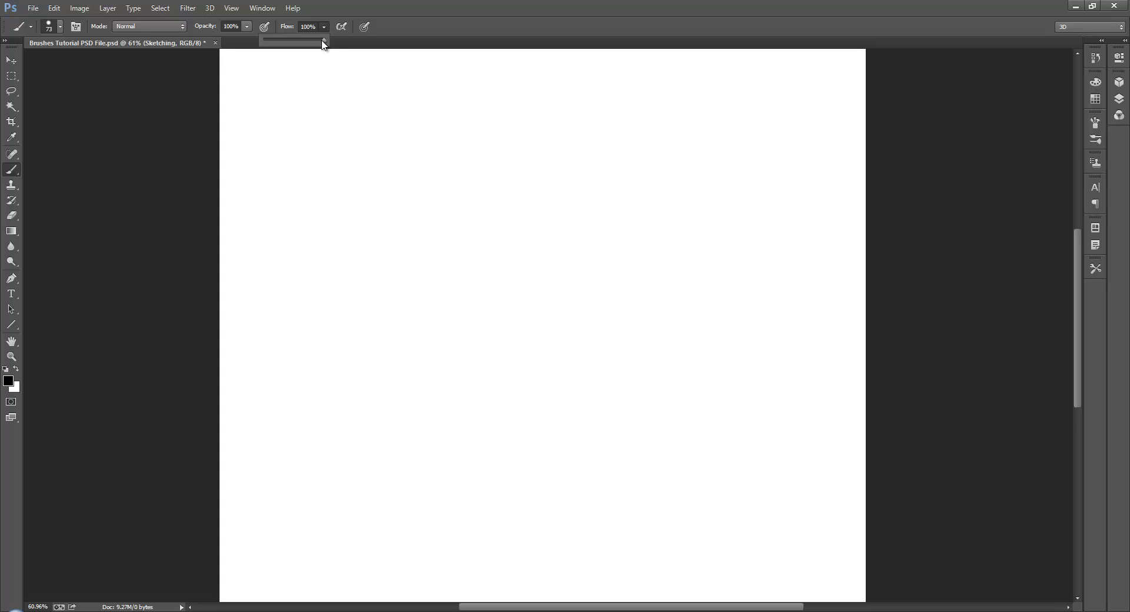
Set the brush opacity to 20% and paint one patch of overlapping strokes in the upper left of the canvas
click(247, 27)
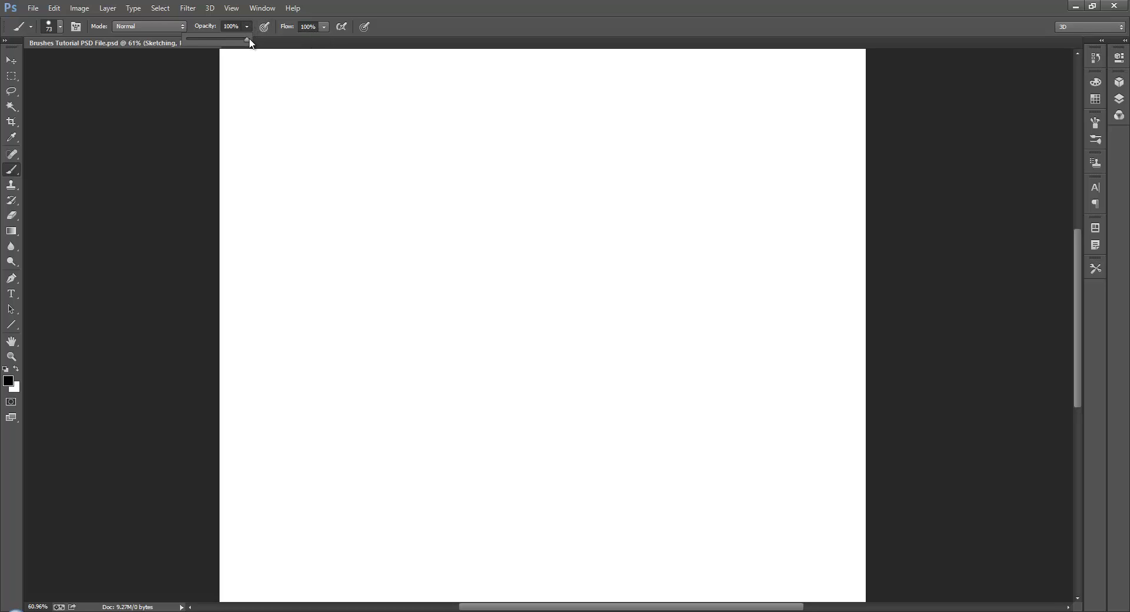
drag(247, 41, 204, 42)
mouse_move(348, 226)
mouse_down()
mouse_move(437, 138)
mouse_move(368, 257)
mouse_move(448, 169)
mouse_move(403, 247)
mouse_move(478, 206)
mouse_move(384, 152)
mouse_move(458, 251)
mouse_move(334, 171)
mouse_move(483, 255)
mouse_move(414, 230)
mouse_move(400, 180)
mouse_move(424, 119)
mouse_move(409, 228)
mouse_move(417, 114)
mouse_move(425, 243)
mouse_up()
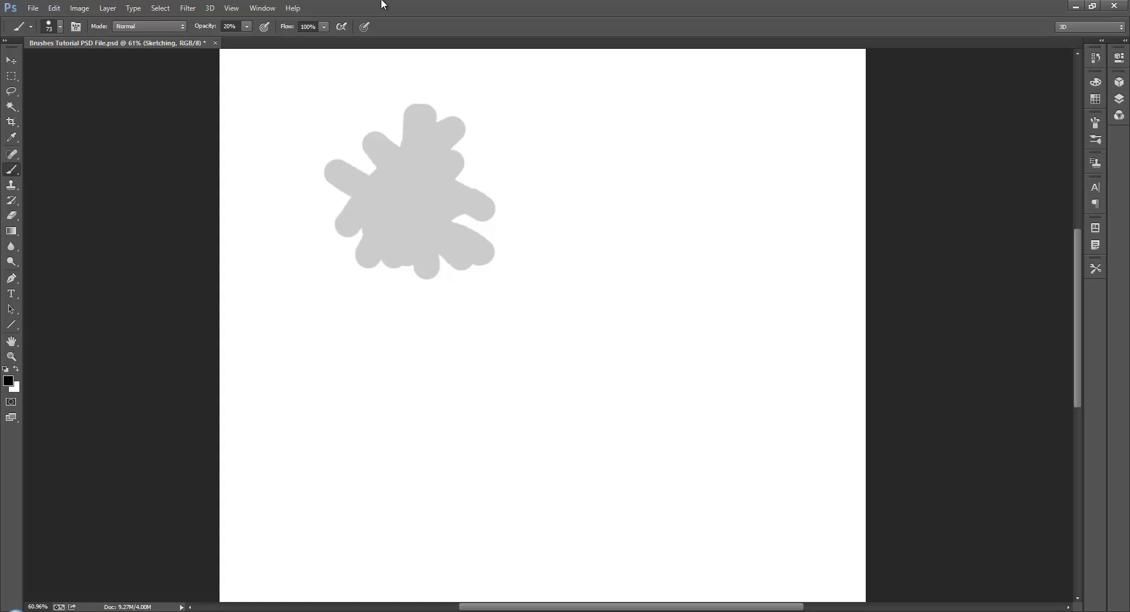
Set the brush opacity to 100% and flow to 20%, and paint a second patch of crossing strokes beside the grey one
click(248, 27)
drag(247, 40, 277, 49)
click(325, 28)
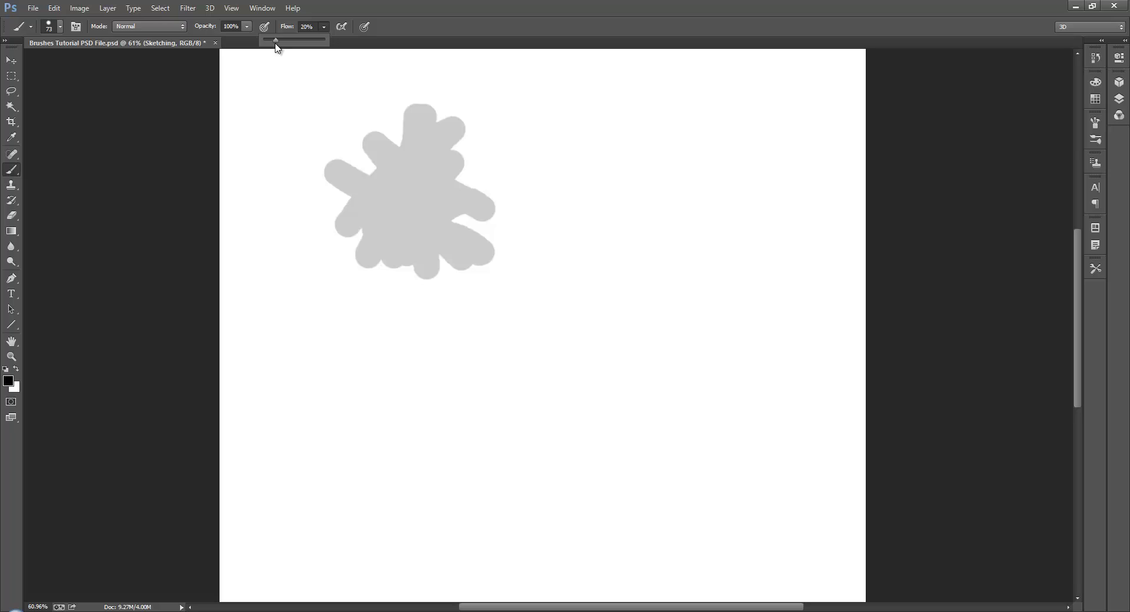
mouse_move(571, 225)
mouse_down()
mouse_move(674, 112)
mouse_move(642, 241)
mouse_move(567, 133)
mouse_move(712, 238)
mouse_up()
mouse_move(646, 155)
mouse_down()
mouse_move(618, 106)
mouse_move(706, 253)
mouse_move(664, 182)
mouse_move(577, 200)
mouse_move(699, 147)
mouse_move(580, 243)
mouse_move(702, 148)
mouse_move(644, 209)
mouse_move(619, 198)
mouse_move(604, 131)
mouse_move(638, 259)
mouse_move(619, 161)
mouse_move(671, 255)
mouse_move(626, 141)
mouse_move(664, 228)
mouse_move(641, 145)
mouse_up()
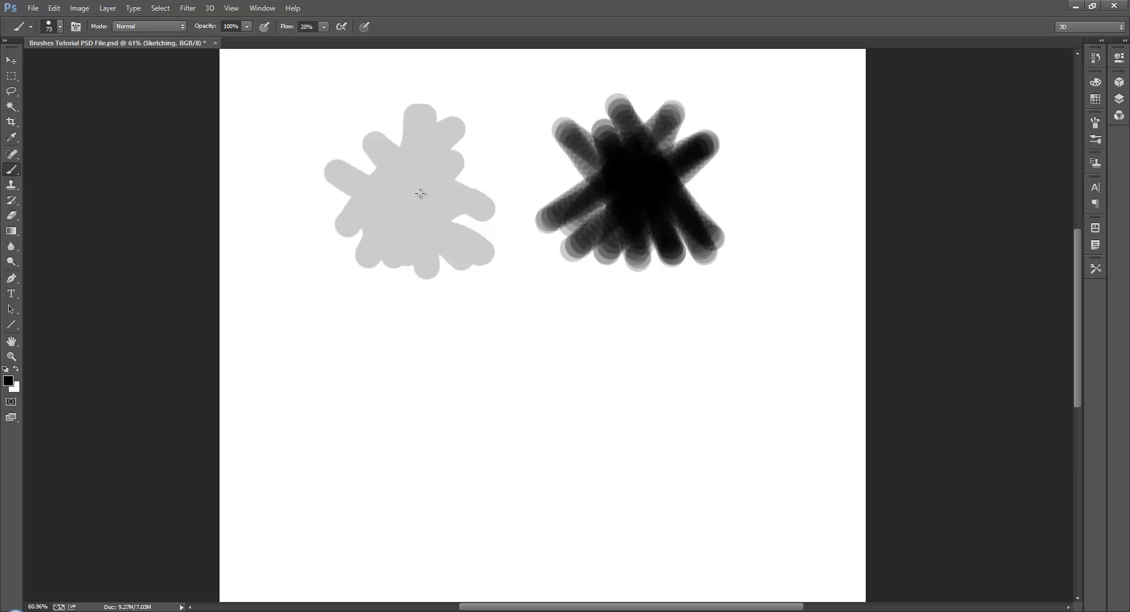
Turn on pen pressure for brush opacity and reduce the brush size to 20 px
click(264, 27)
right_click(510, 112)
drag(594, 137, 581, 140)
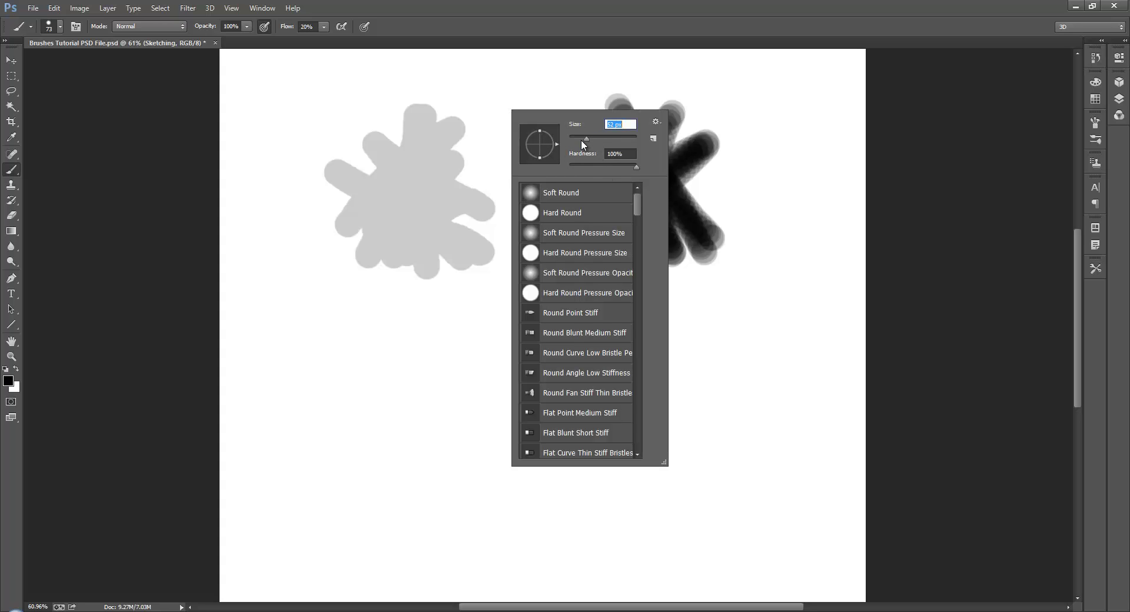
click(564, 32)
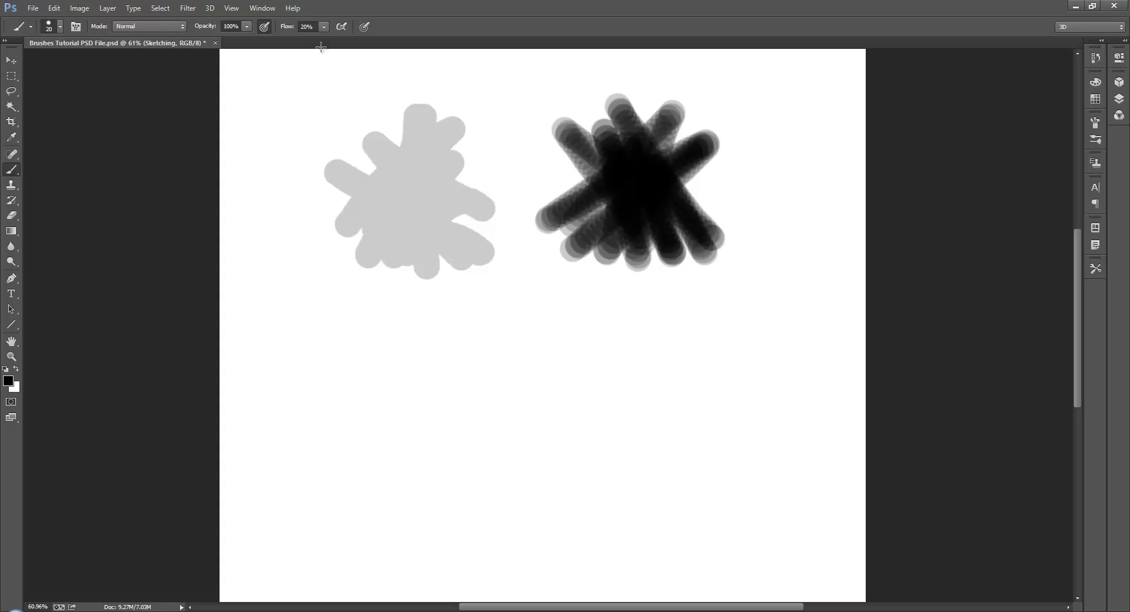
Set the flow to 100% and scribble a row of light and dark strokes below the grey patch
click(323, 27)
drag(325, 43, 377, 41)
mouse_move(330, 361)
mouse_down()
mouse_move(354, 322)
mouse_move(340, 359)
mouse_move(357, 338)
mouse_move(334, 380)
mouse_up()
mouse_move(358, 338)
mouse_down()
mouse_move(403, 336)
mouse_move(417, 357)
mouse_move(444, 323)
mouse_move(453, 346)
mouse_move(474, 349)
mouse_move(448, 325)
mouse_move(440, 332)
mouse_move(446, 345)
mouse_move(464, 322)
mouse_move(459, 345)
mouse_move(479, 328)
mouse_move(479, 342)
mouse_move(468, 339)
mouse_move(467, 321)
mouse_move(467, 346)
mouse_up()
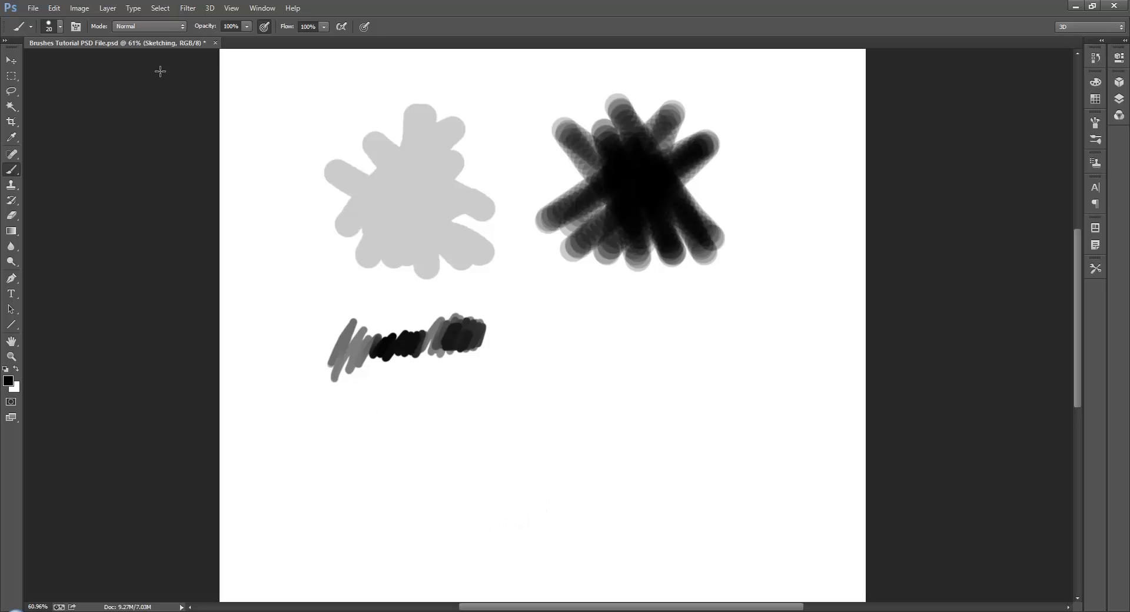
Review the current brush's tip shape settings and the brush preset list
click(75, 27)
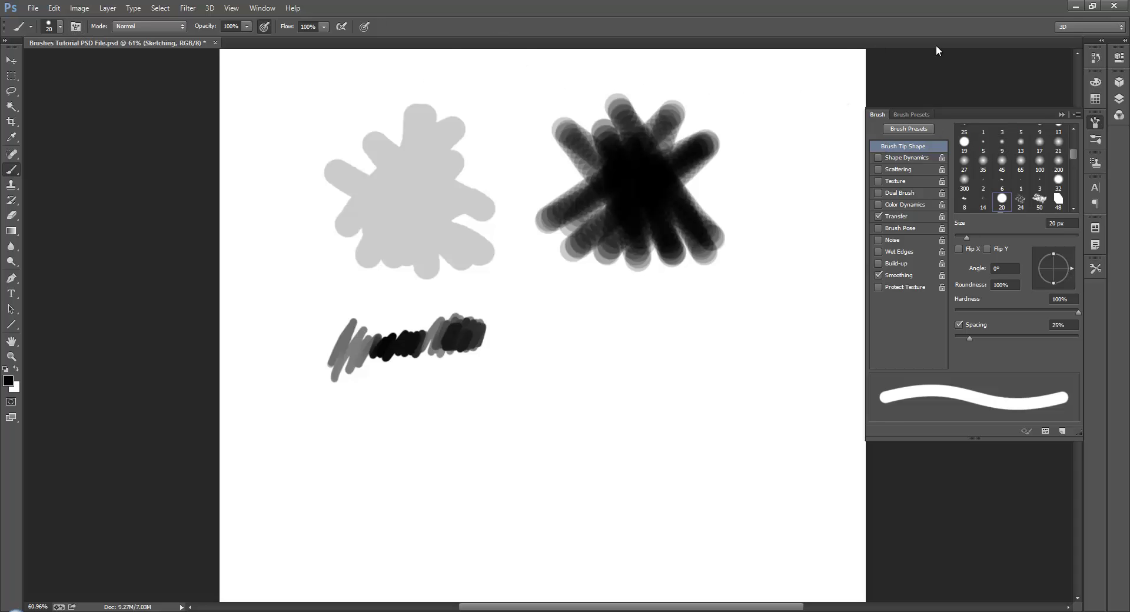
click(1062, 115)
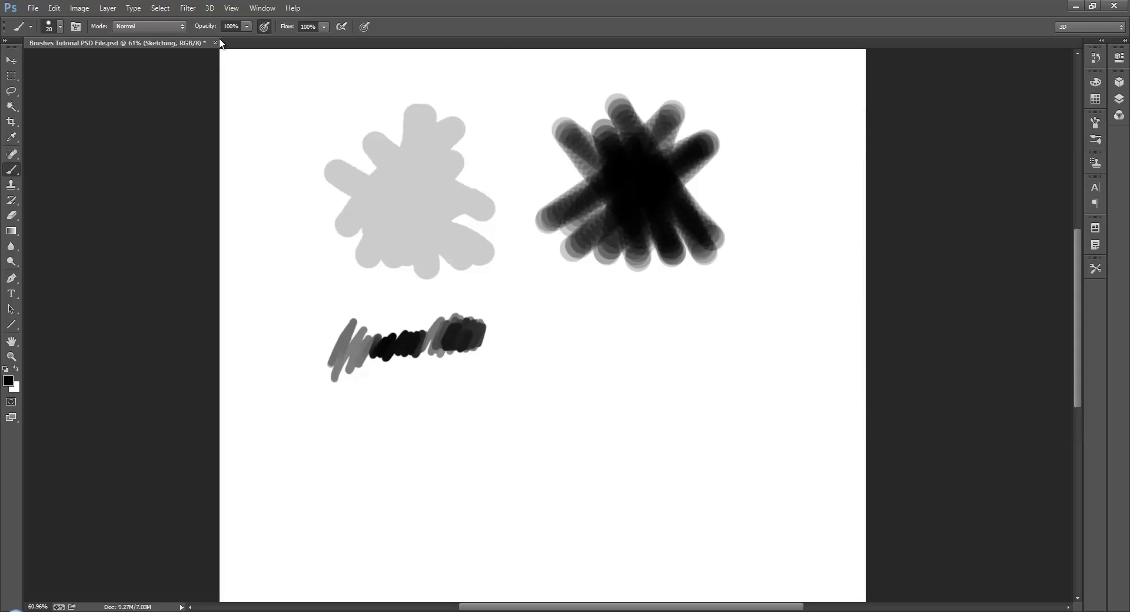
click(60, 28)
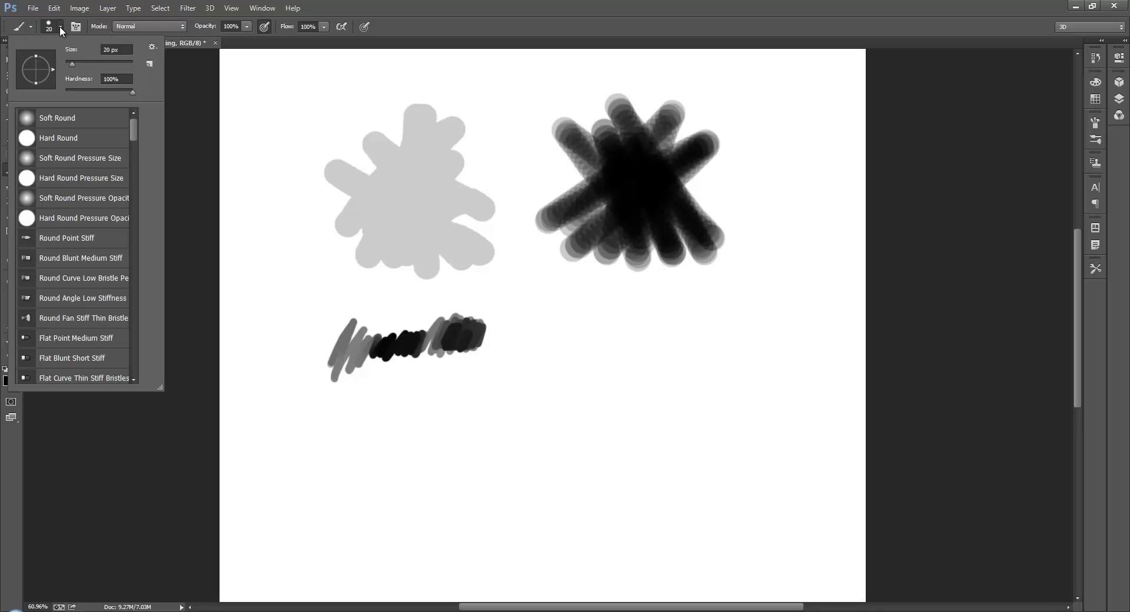
click(61, 29)
Examine the saved tool presets for the Brush tool and compare them with the brush preset list
click(31, 27)
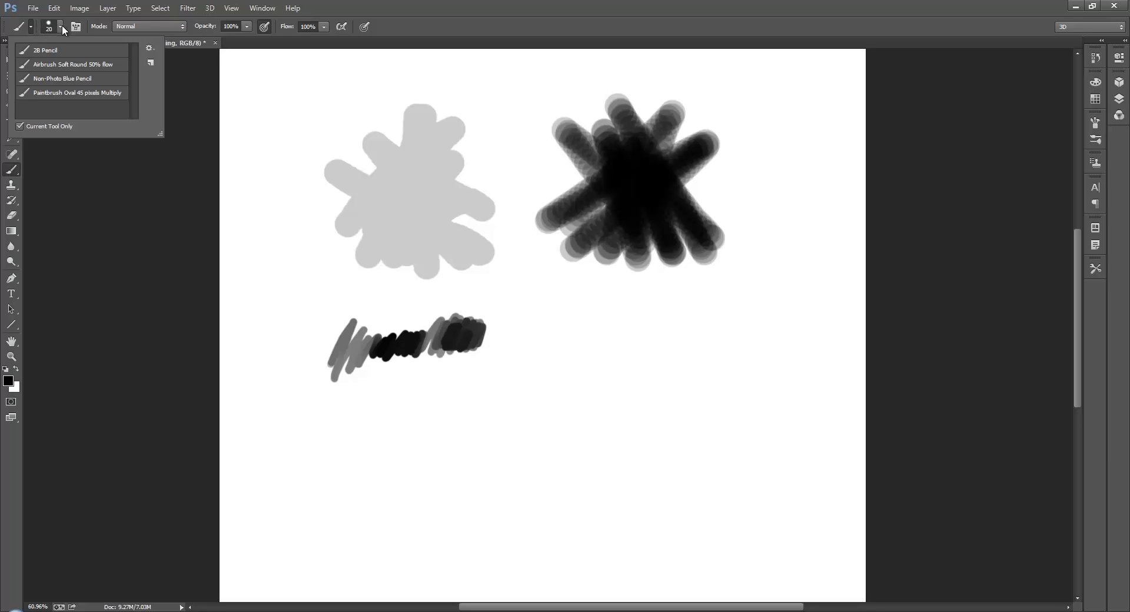
click(31, 27)
click(30, 27)
click(31, 27)
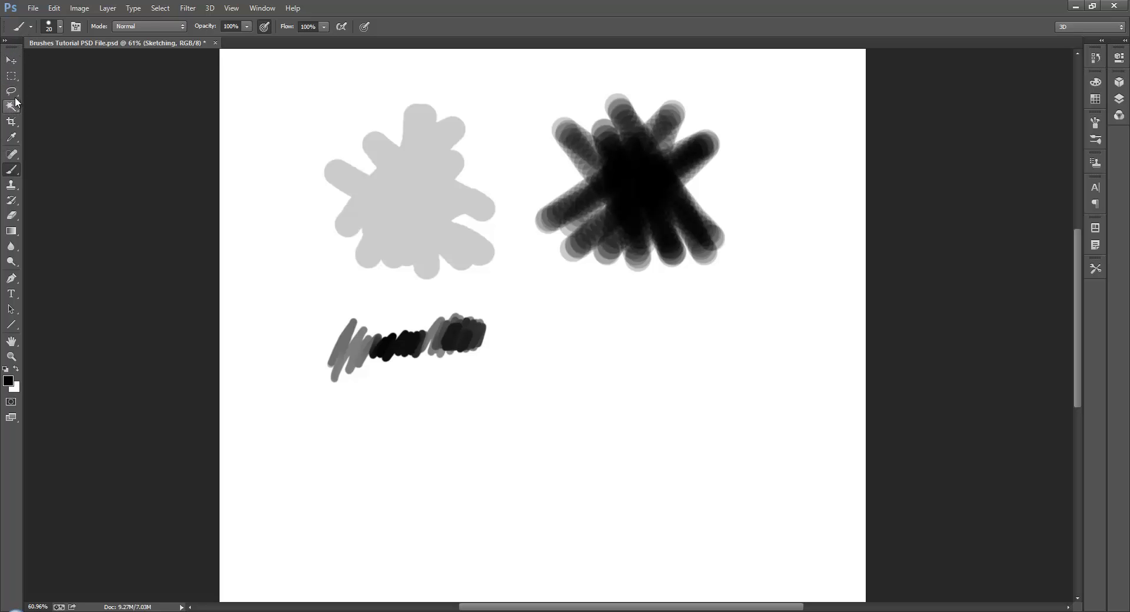
click(30, 25)
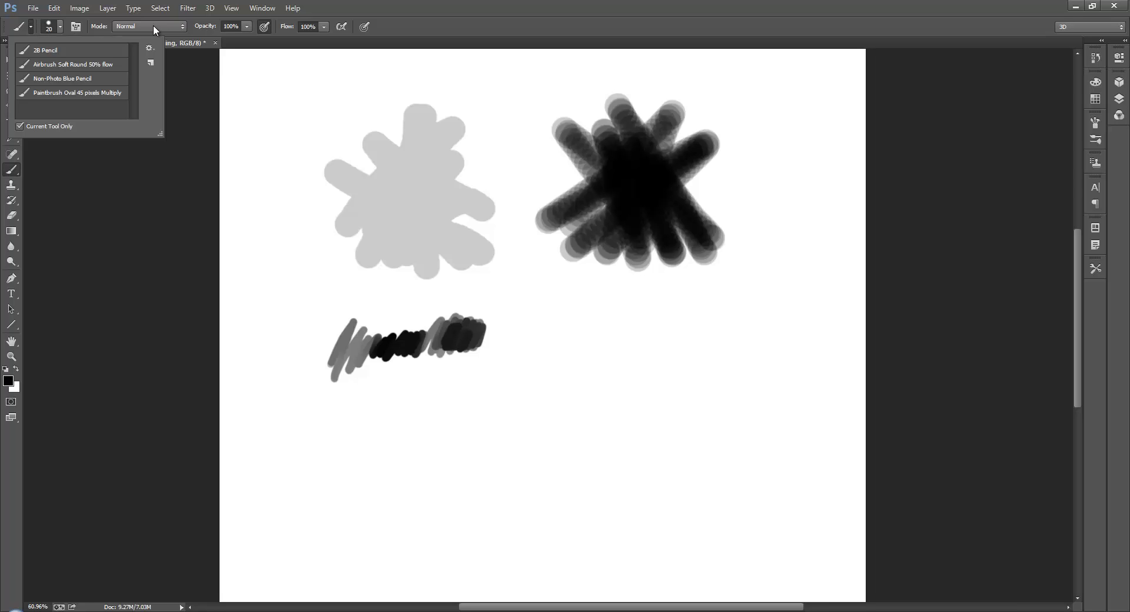
click(210, 29)
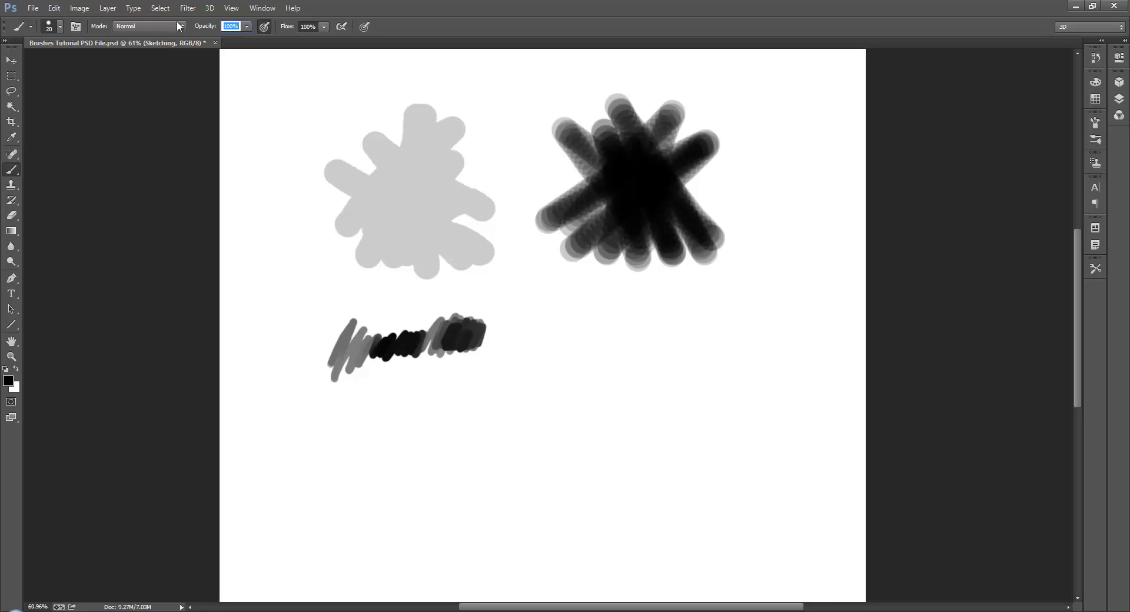
click(60, 27)
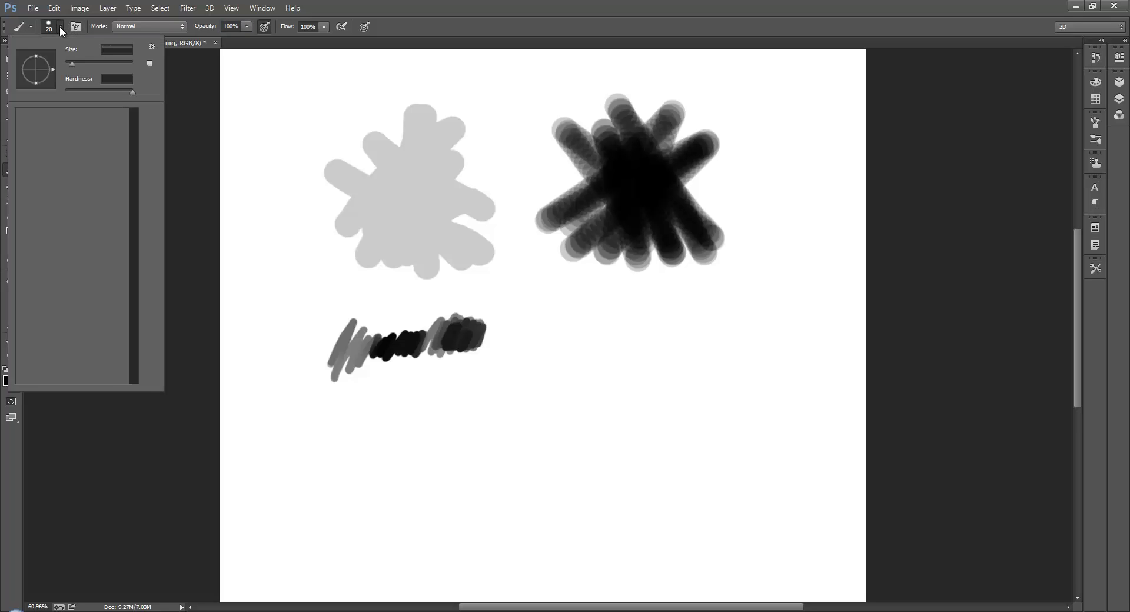
click(29, 27)
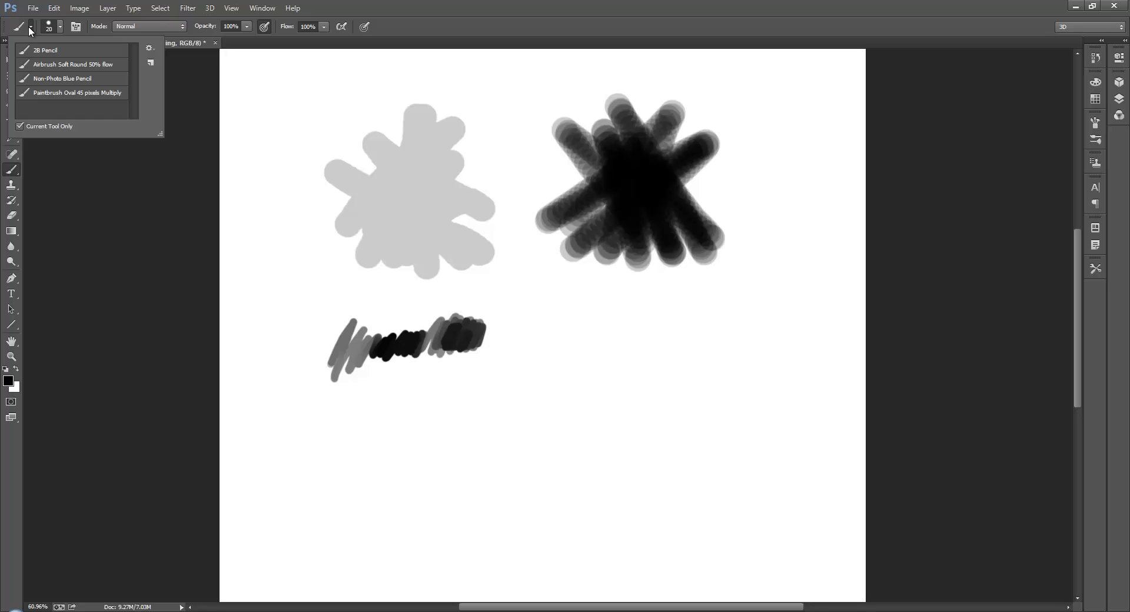
click(28, 26)
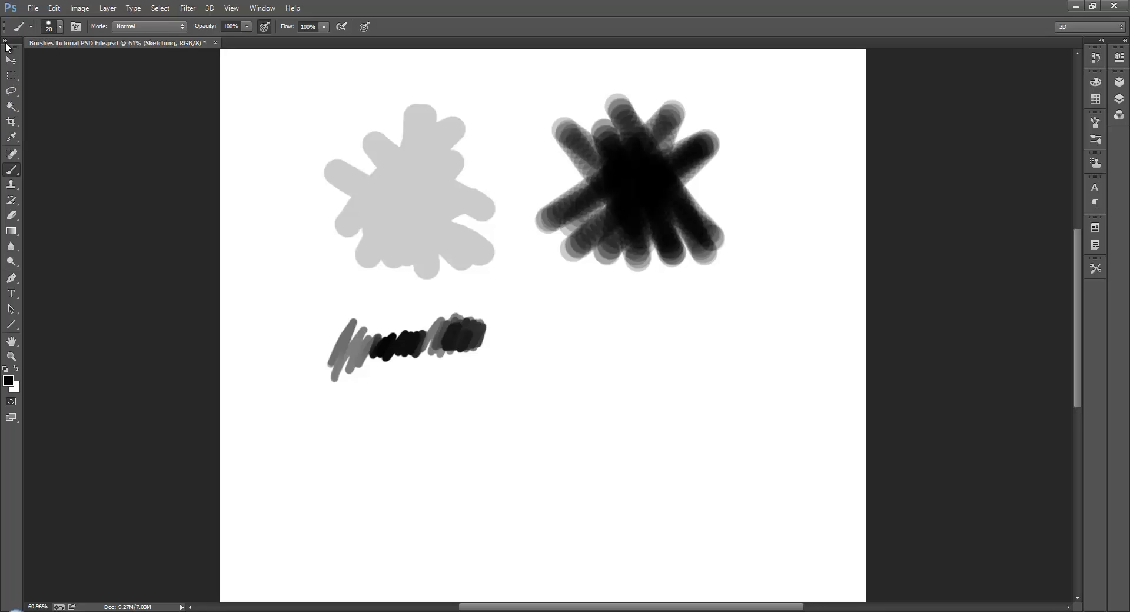
Try the Small Thumbnail view for the brush presets and switch back to Large List
click(60, 27)
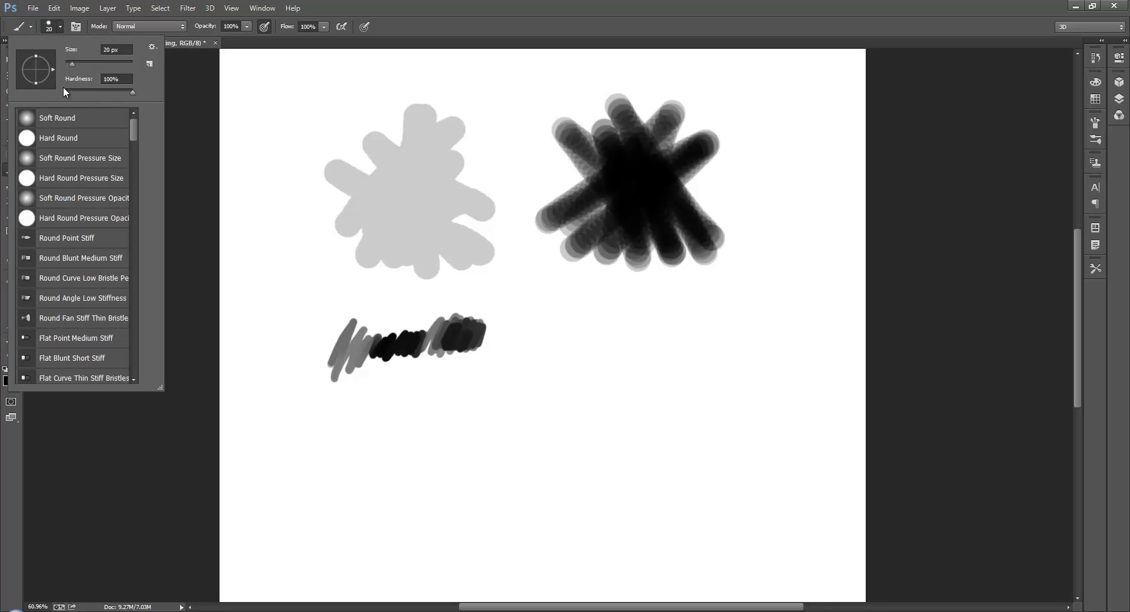
mouse_move(133, 123)
mouse_down()
mouse_move(119, 293)
mouse_move(137, 111)
mouse_up()
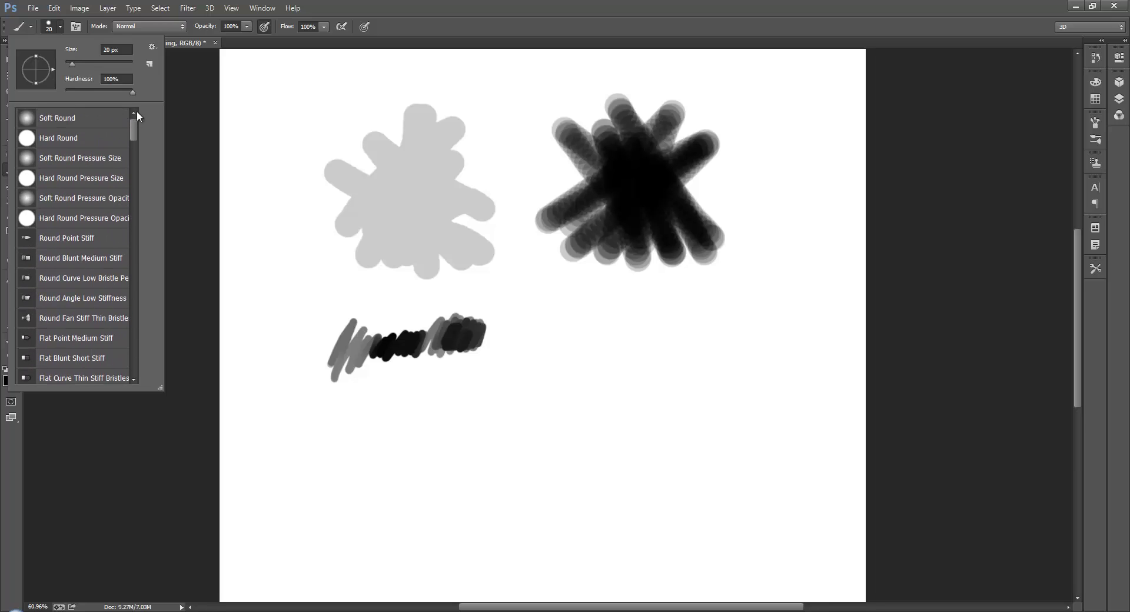
click(151, 47)
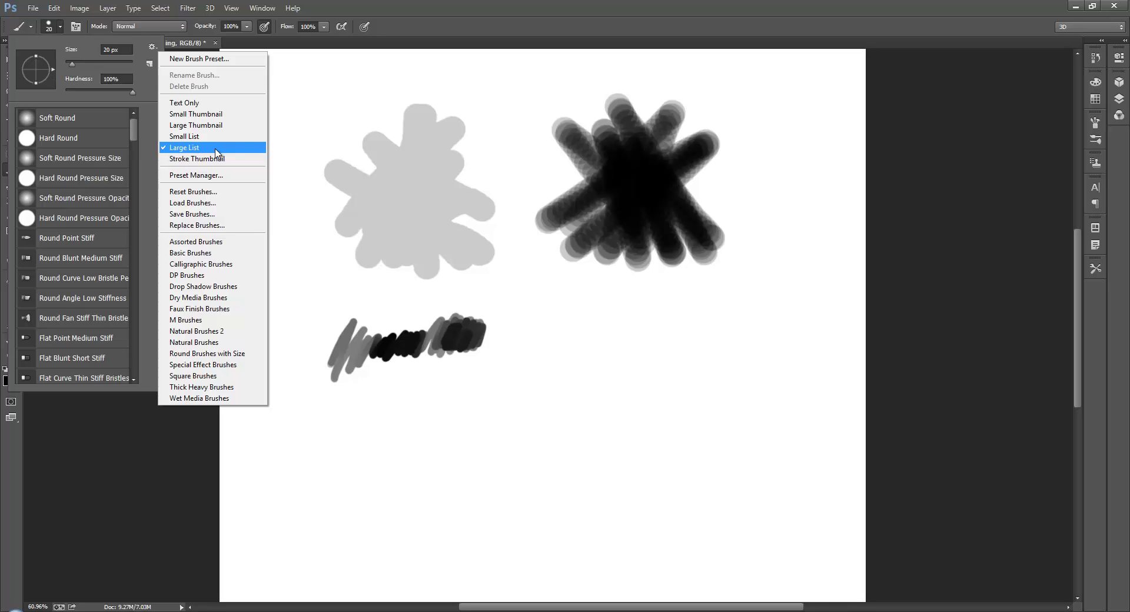
click(196, 114)
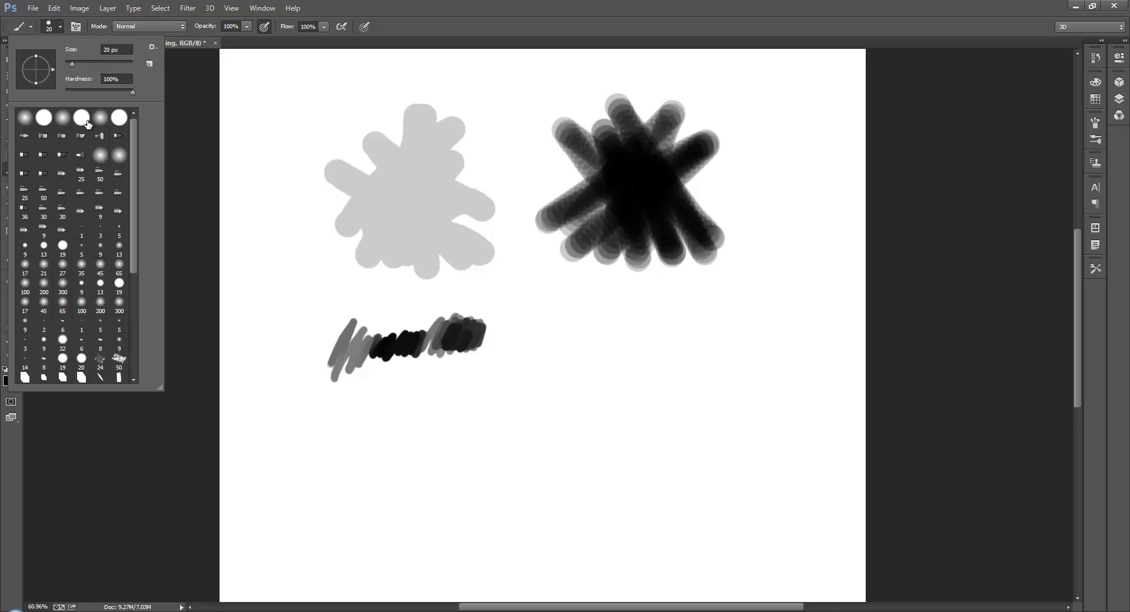
click(152, 46)
click(186, 147)
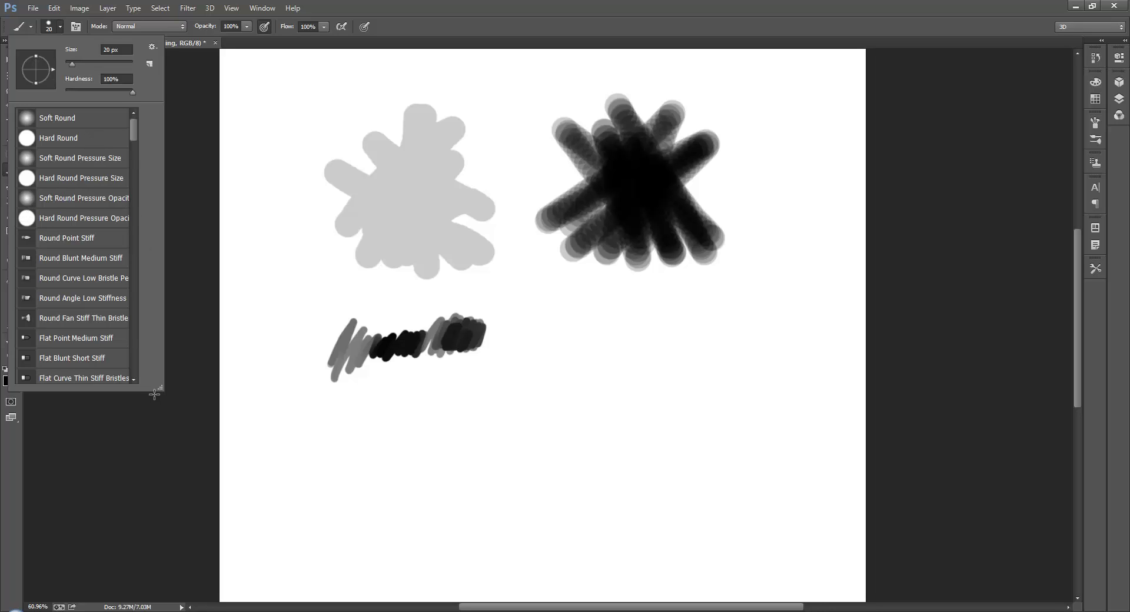
Widen the brush preset picker to fit the full preset names and try opening it directly over the canvas
drag(159, 388, 194, 392)
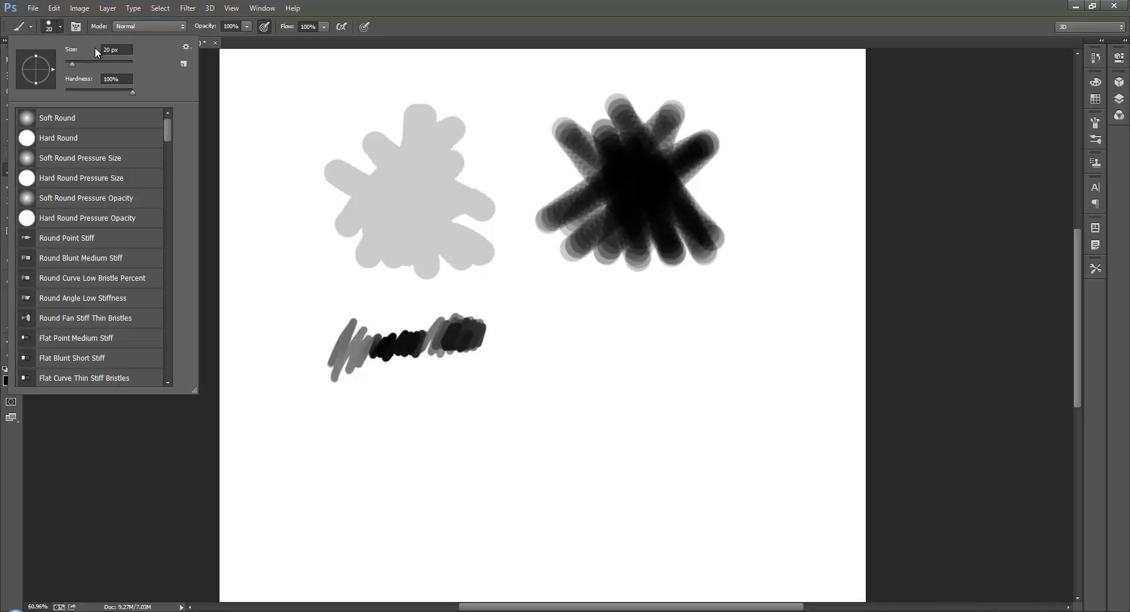
click(374, 105)
right_click(373, 104)
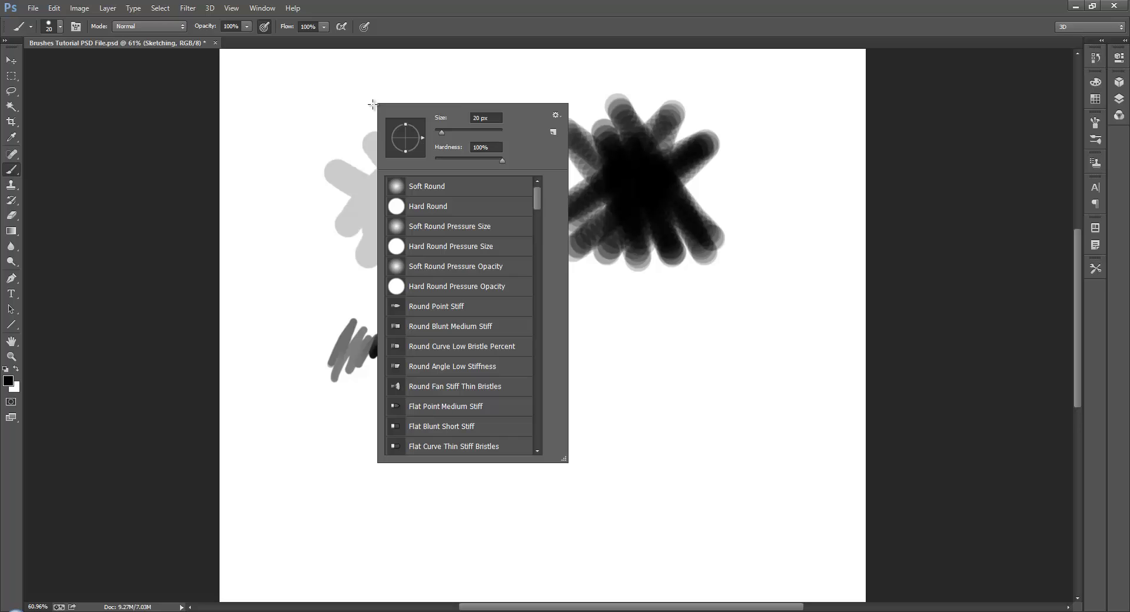
click(462, 70)
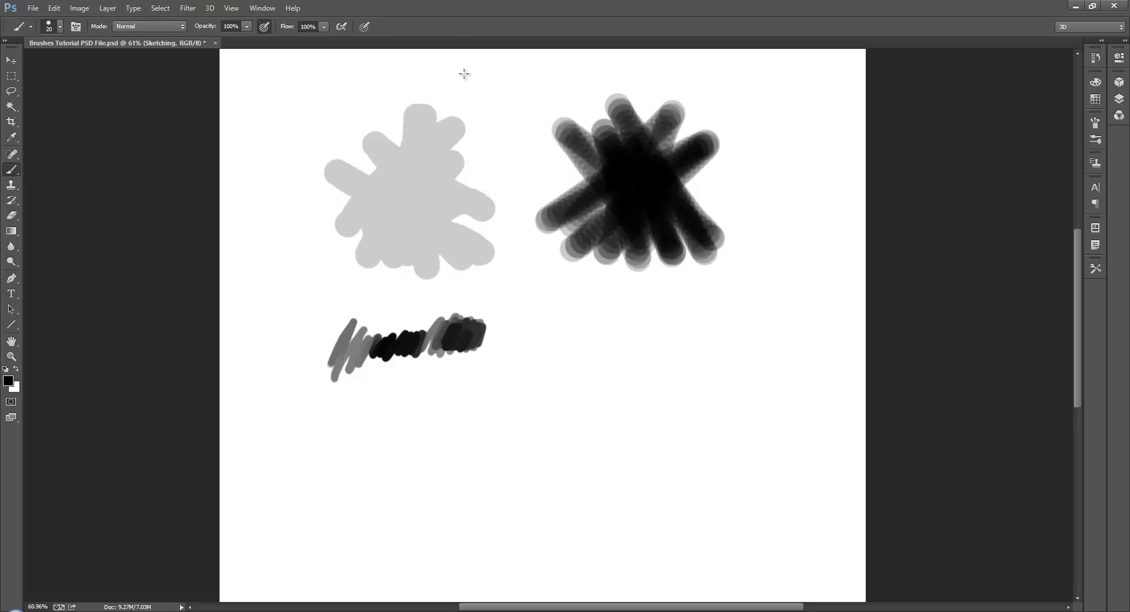
Look through the brush preset list over the canvas and the picker's options for views and brush libraries
right_click(465, 75)
drag(629, 176, 632, 231)
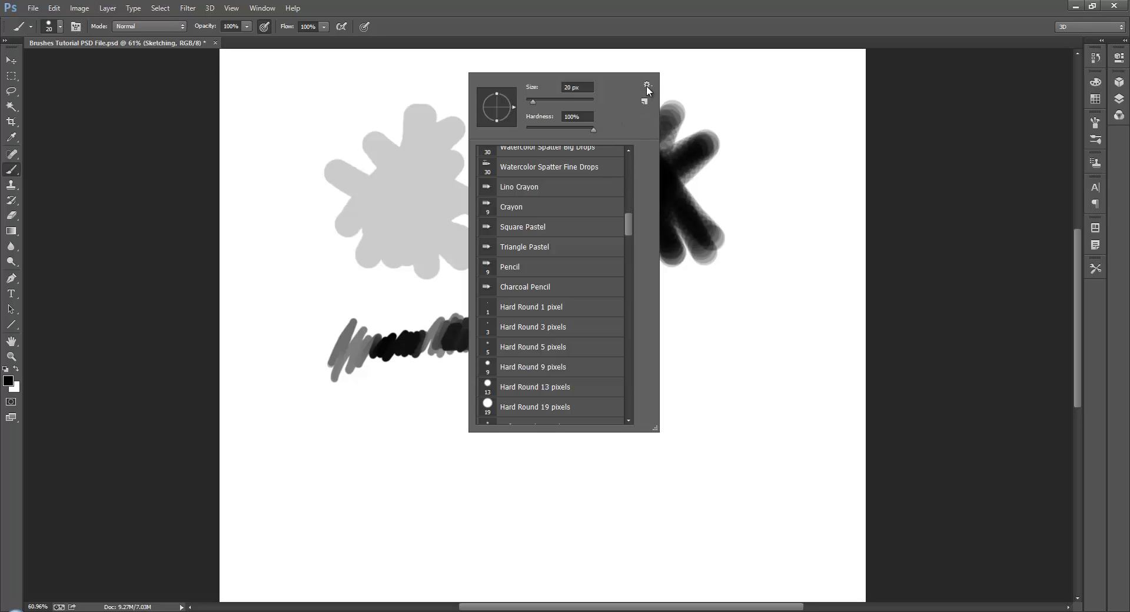
drag(629, 222, 635, 157)
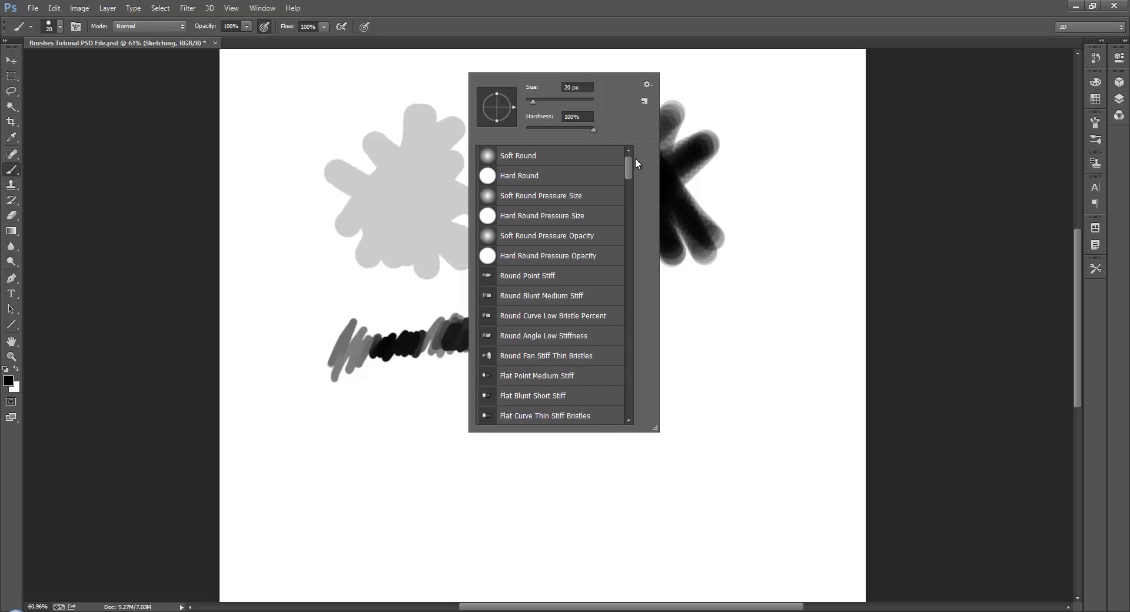
mouse_move(635, 167)
mouse_down()
mouse_move(628, 181)
mouse_move(631, 154)
mouse_up()
click(646, 85)
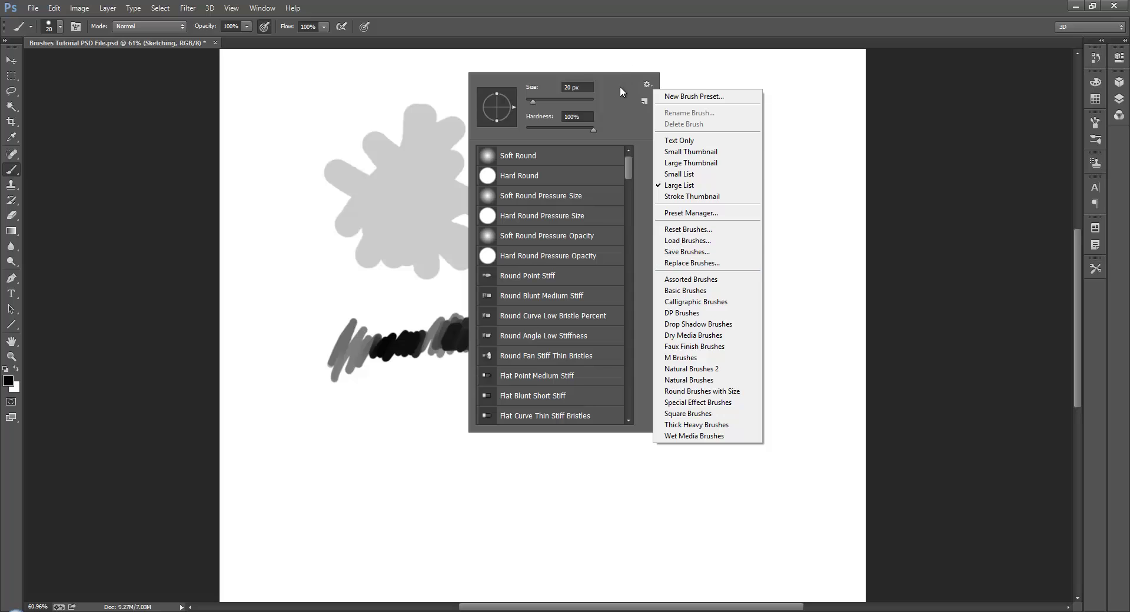
click(647, 86)
Replace the brush presets with Rendering Brushes - Fall 2013.abr from the Brushes folder of Ex 1 - Perspective Sketch
click(647, 86)
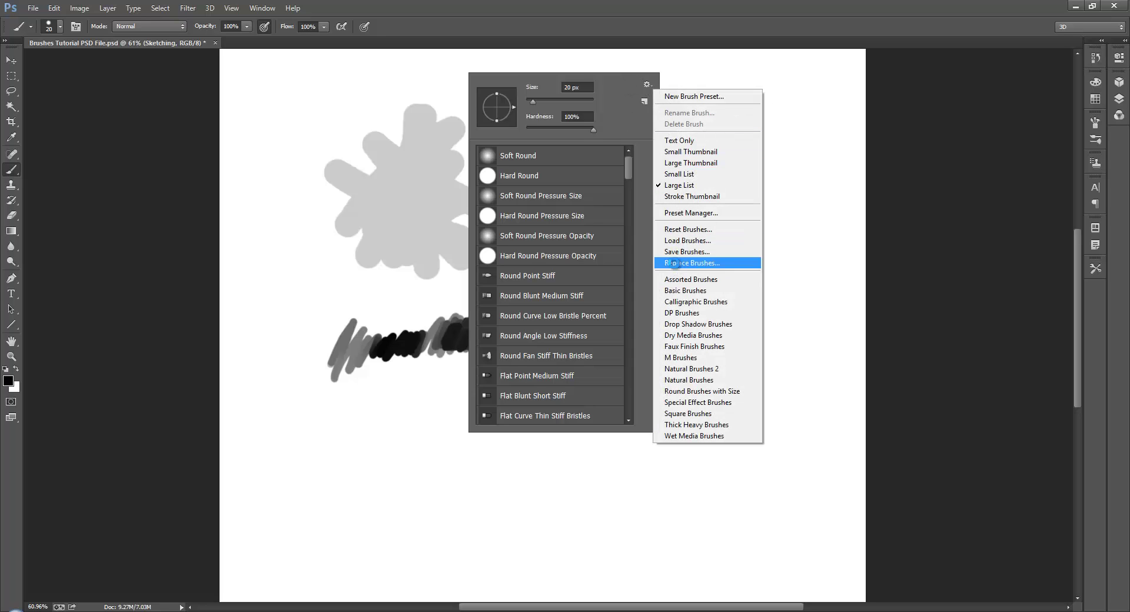
click(676, 263)
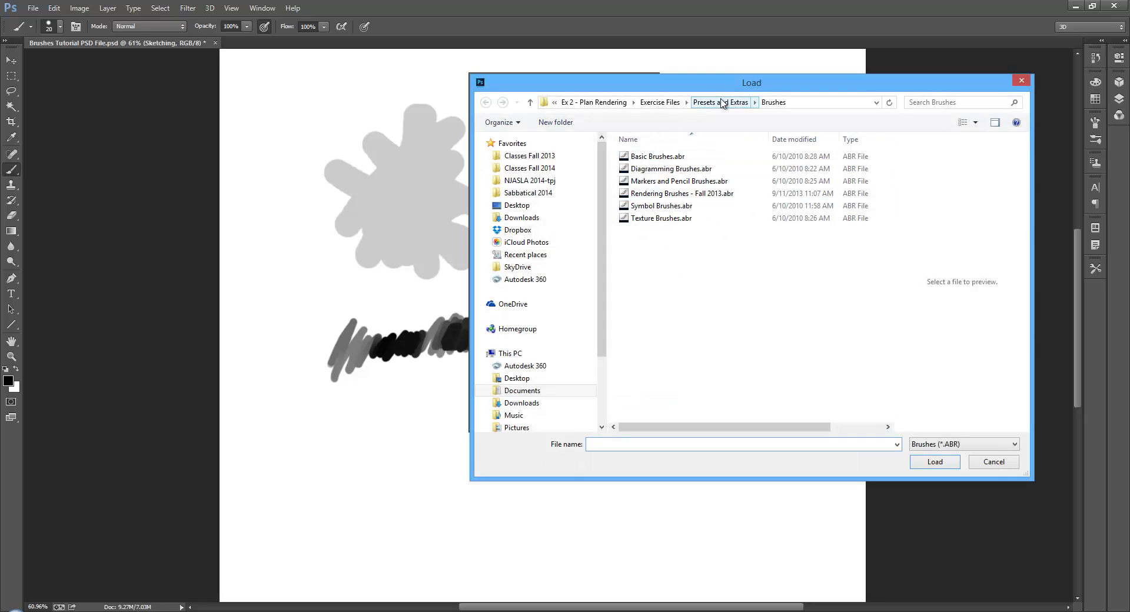
click(674, 194)
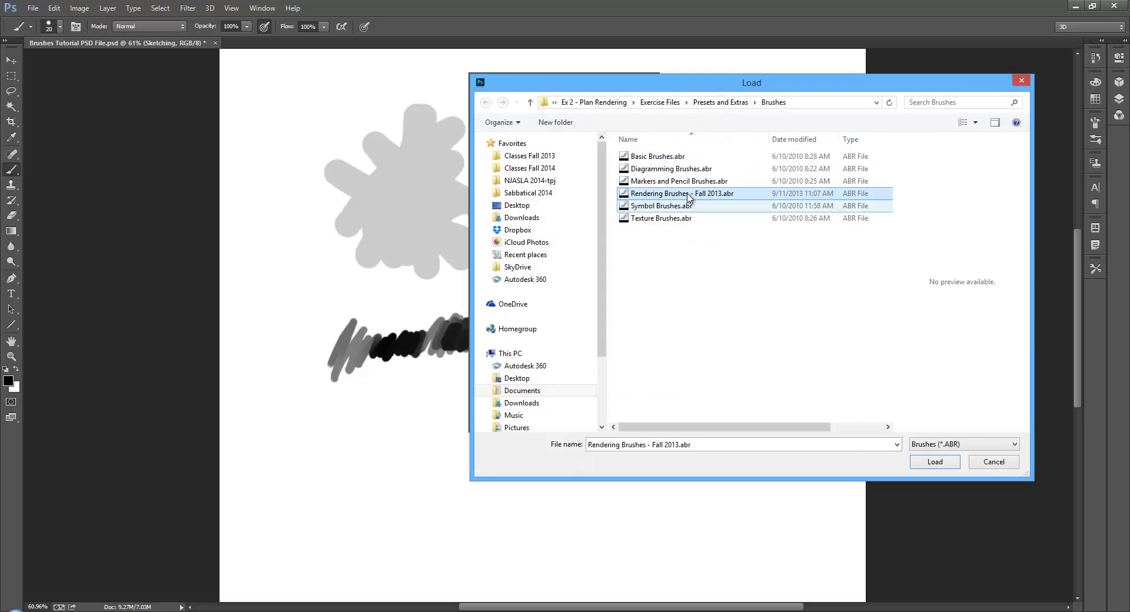
click(544, 168)
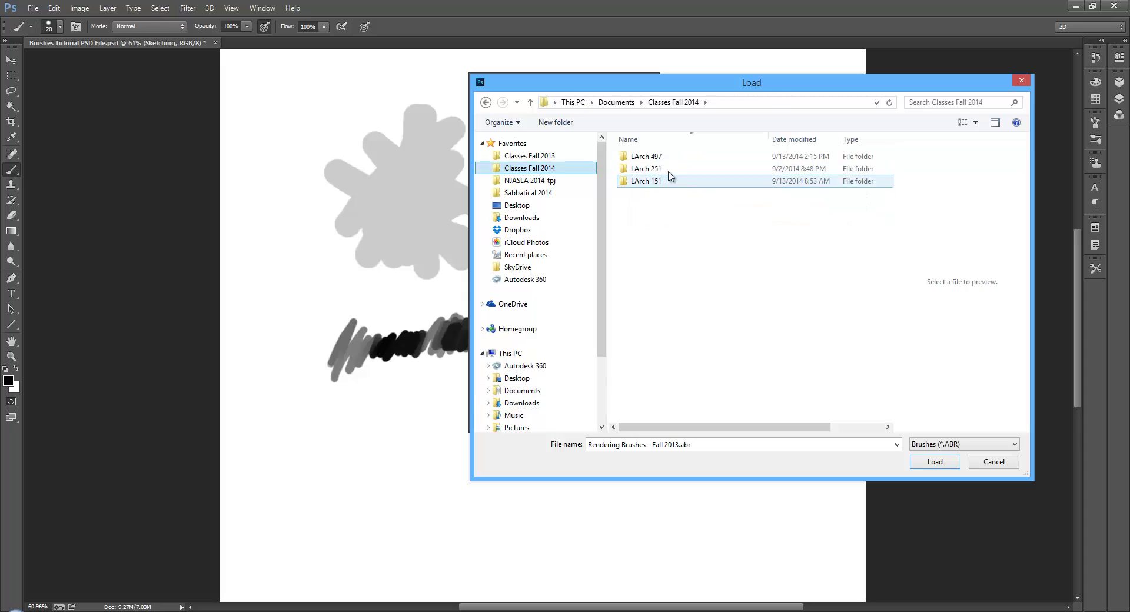
double_click(648, 181)
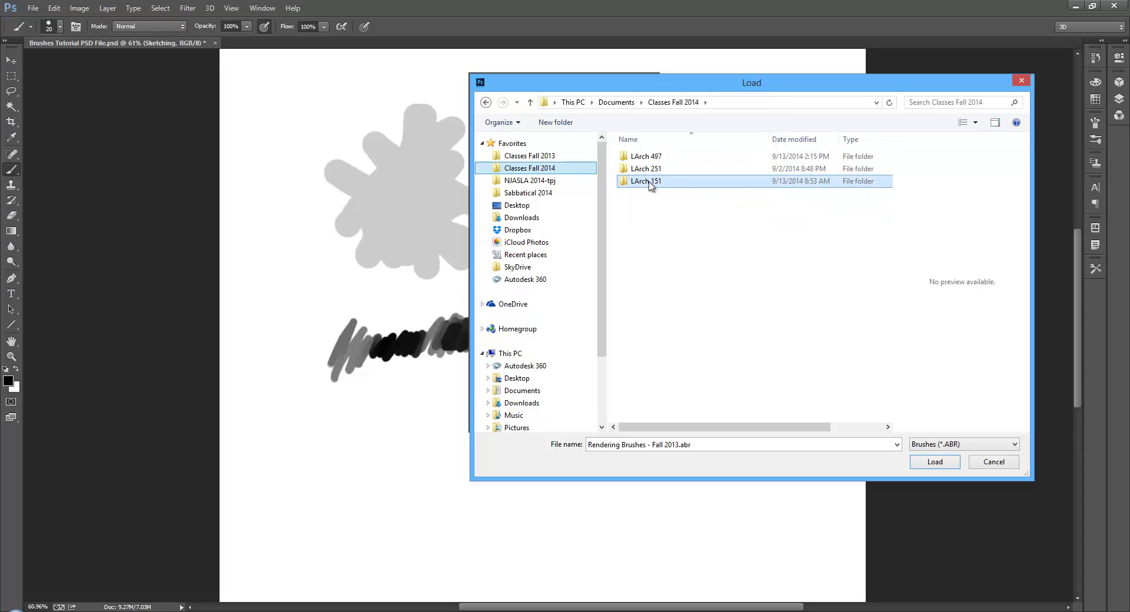
double_click(654, 157)
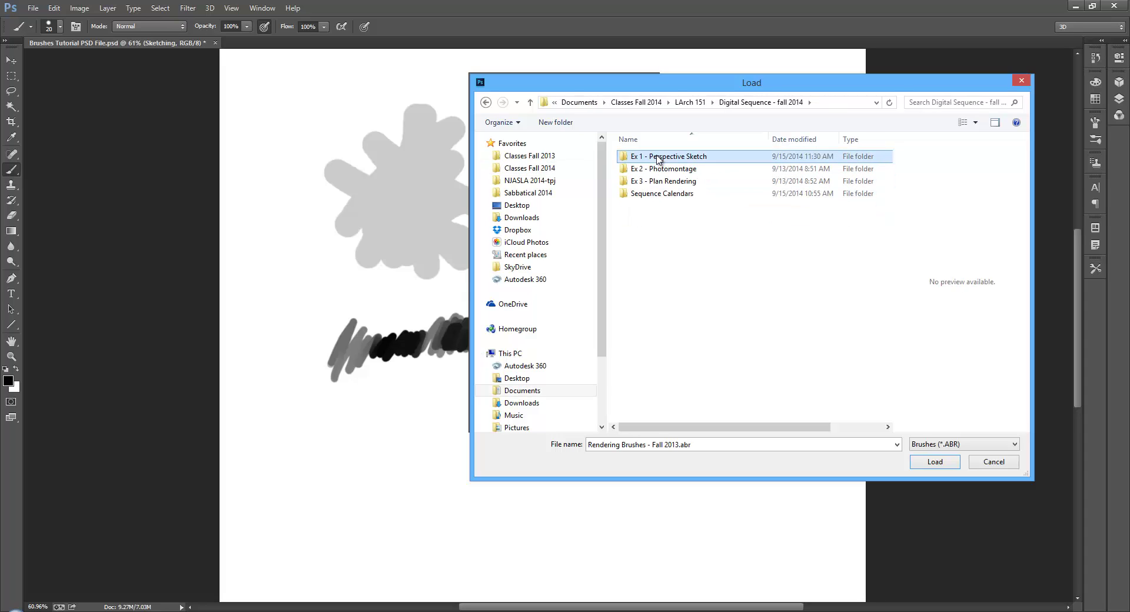
double_click(657, 157)
double_click(658, 157)
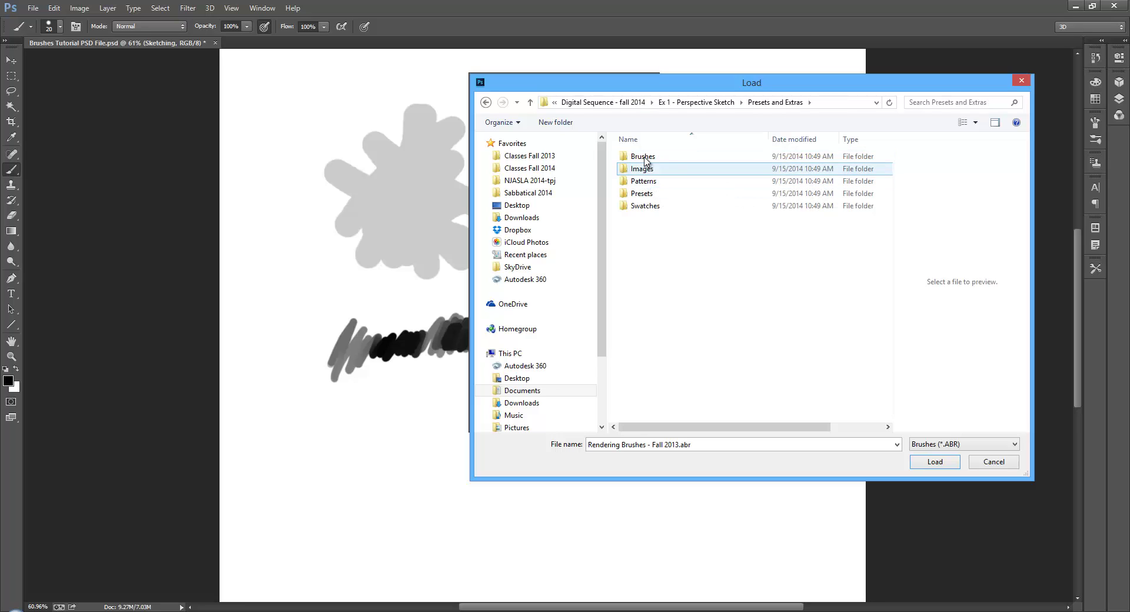
double_click(646, 157)
click(701, 194)
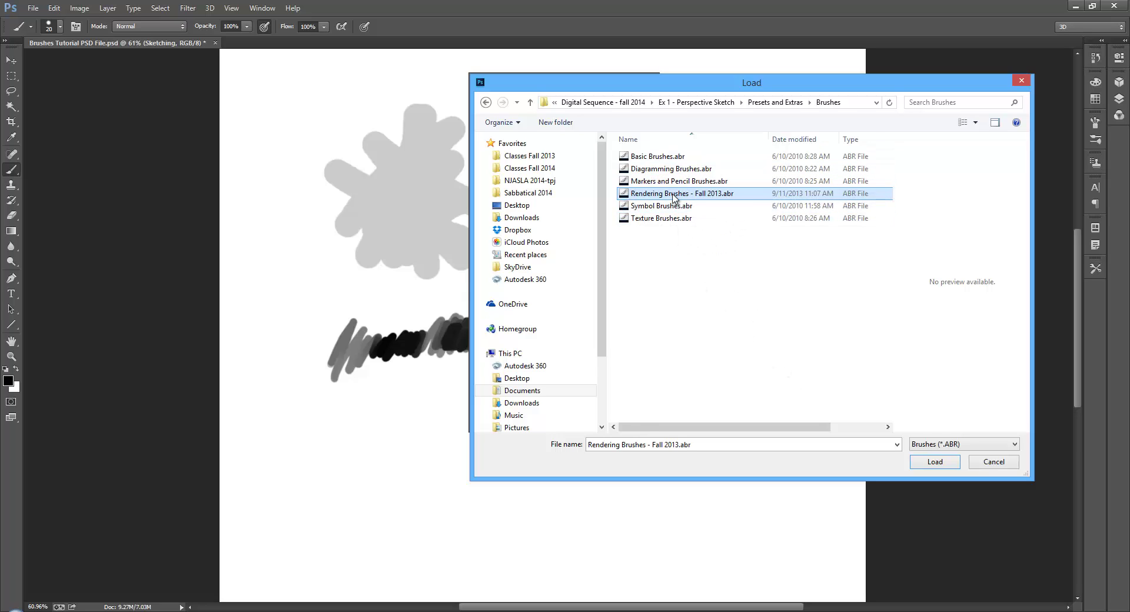
click(932, 462)
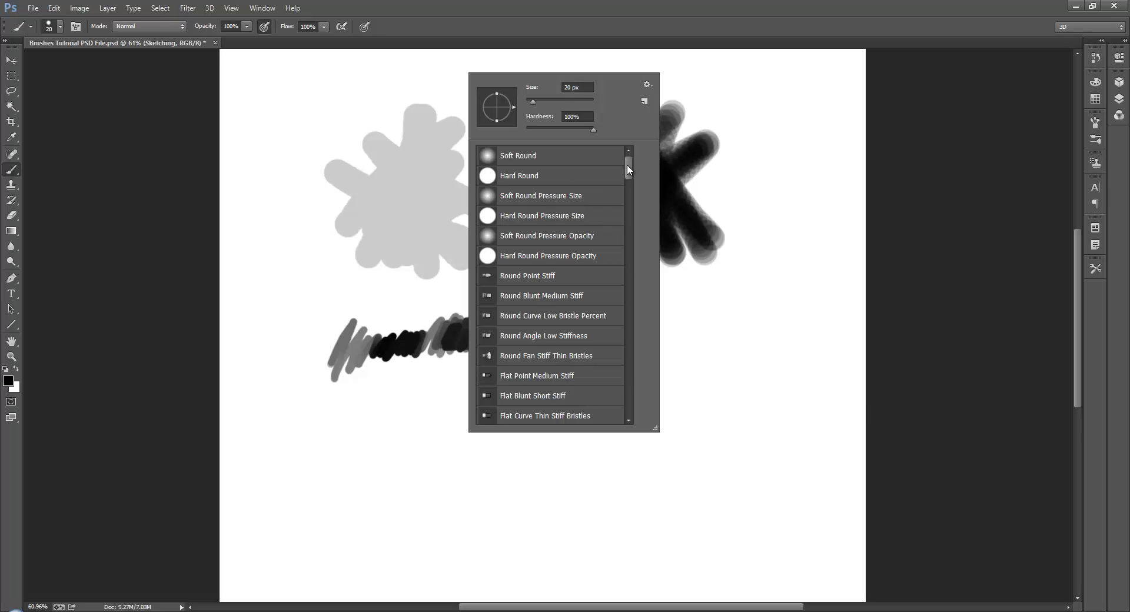
Review the load and reset options for brushes and the rename and delete options of the Round Blunt Medium Stiff preset
mouse_move(631, 169)
mouse_down()
mouse_move(640, 281)
mouse_move(635, 140)
mouse_up()
click(647, 84)
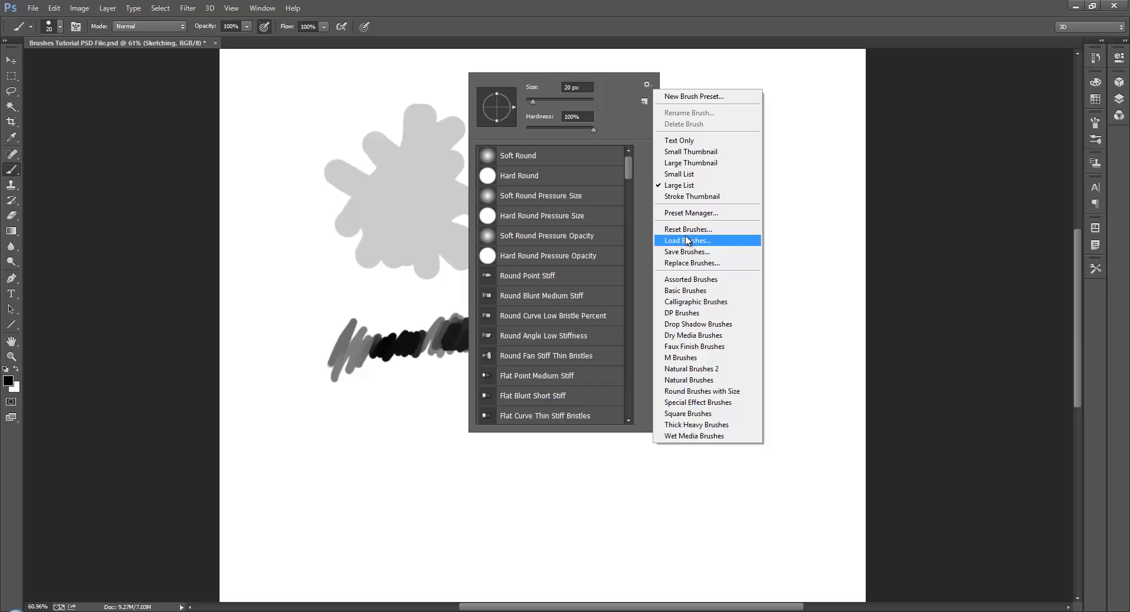
click(613, 117)
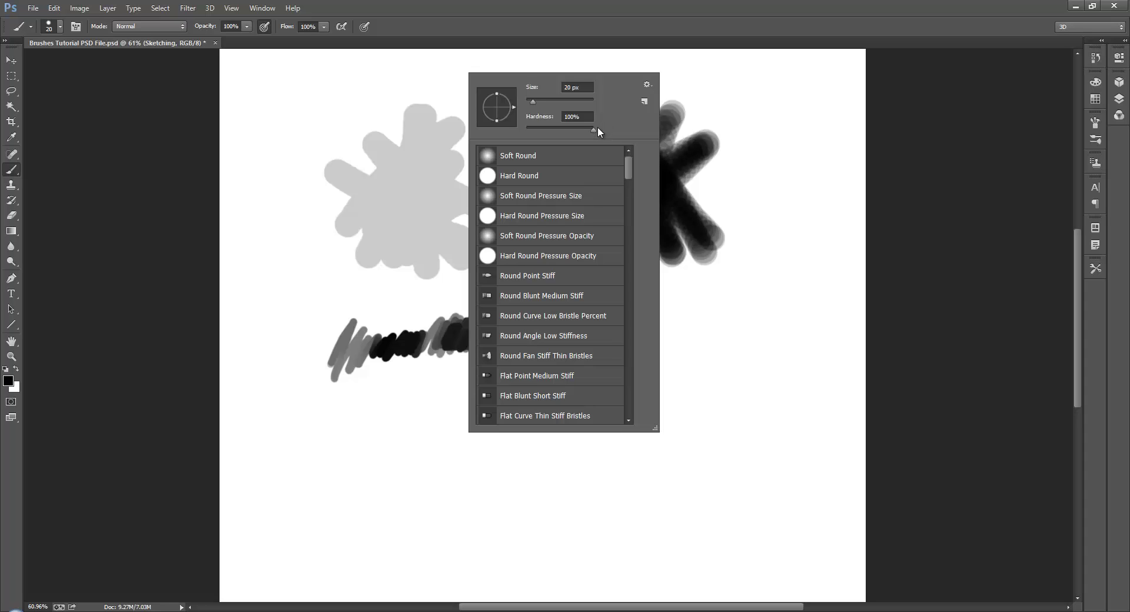
right_click(537, 296)
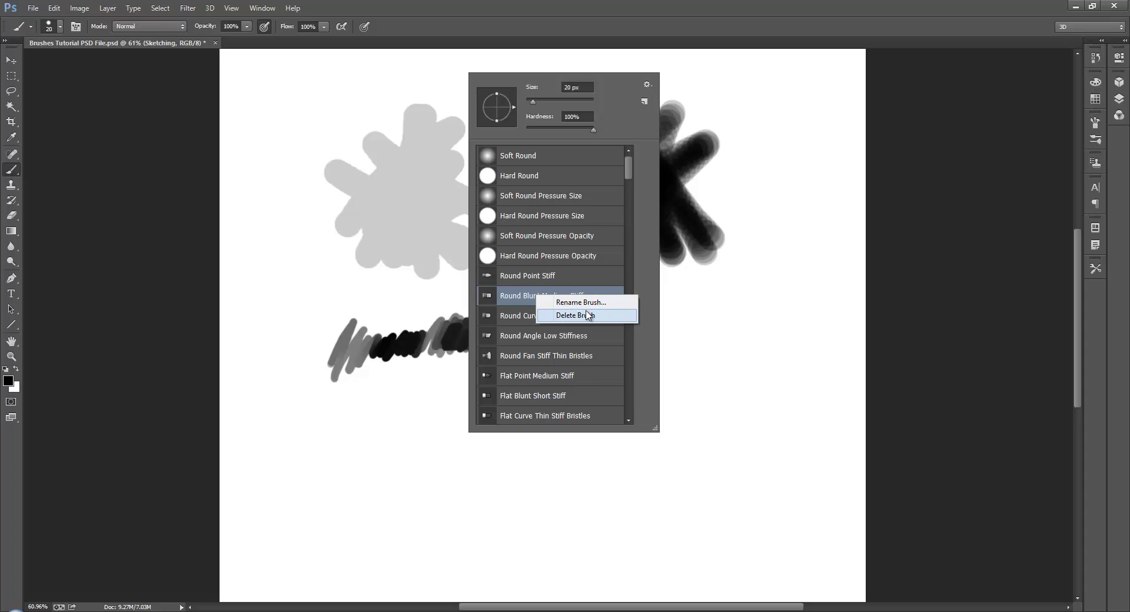
click(640, 275)
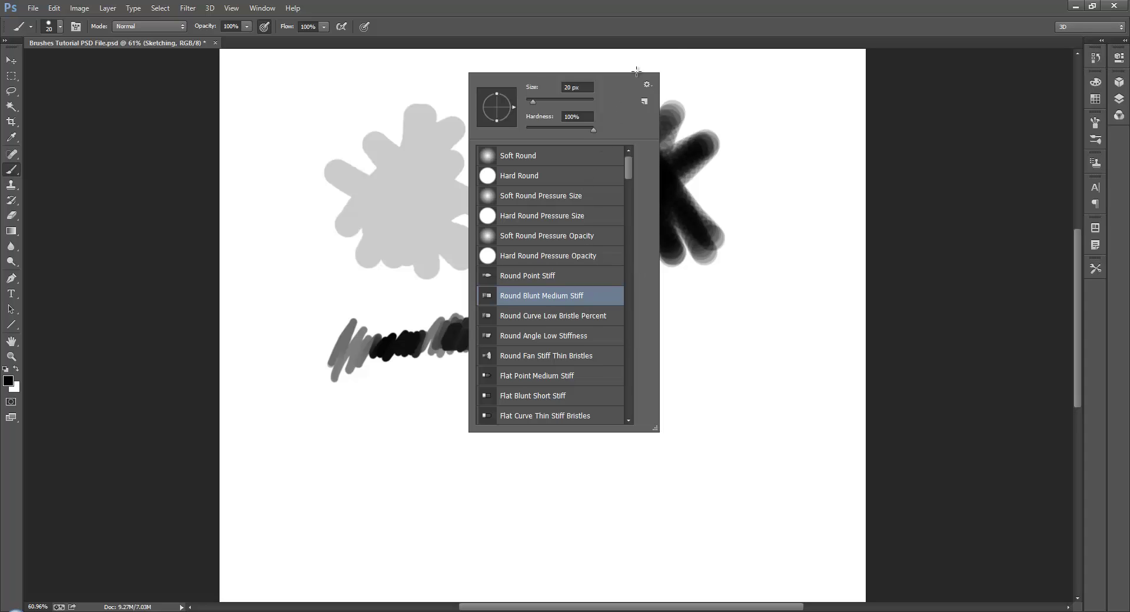
click(656, 46)
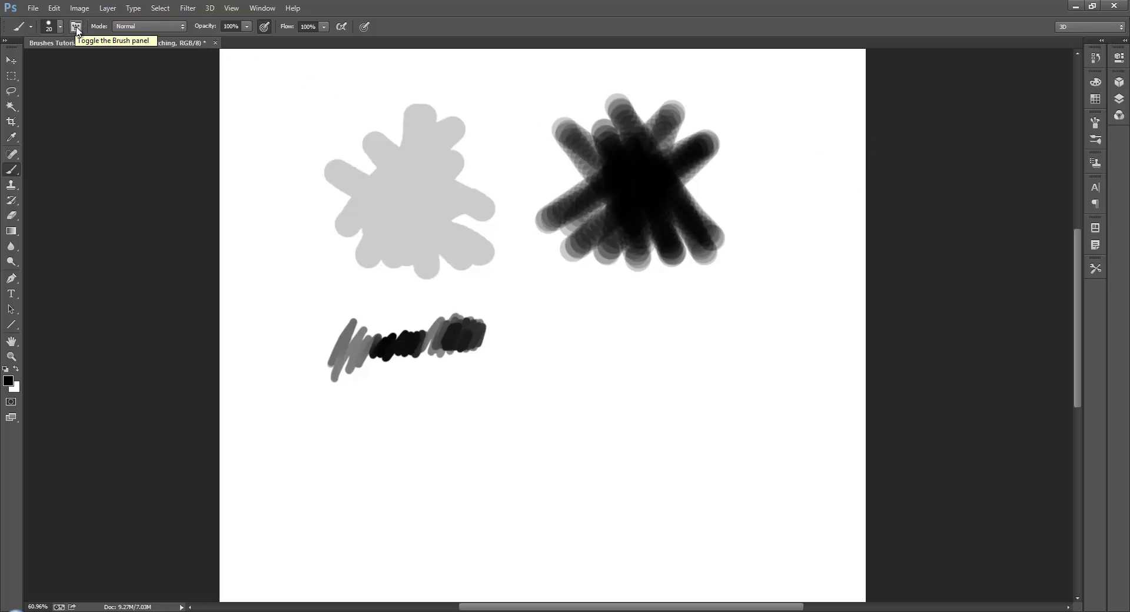
Show the Brush panel, try collapsing and reopening it, and go to the start of the brush tip list
click(273, 9)
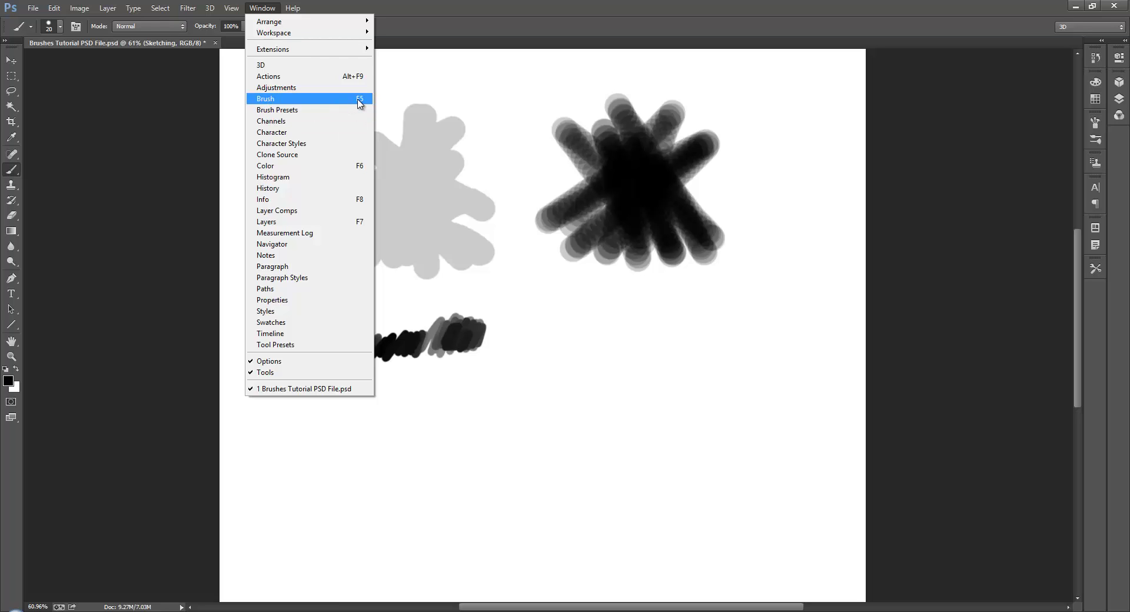
click(292, 104)
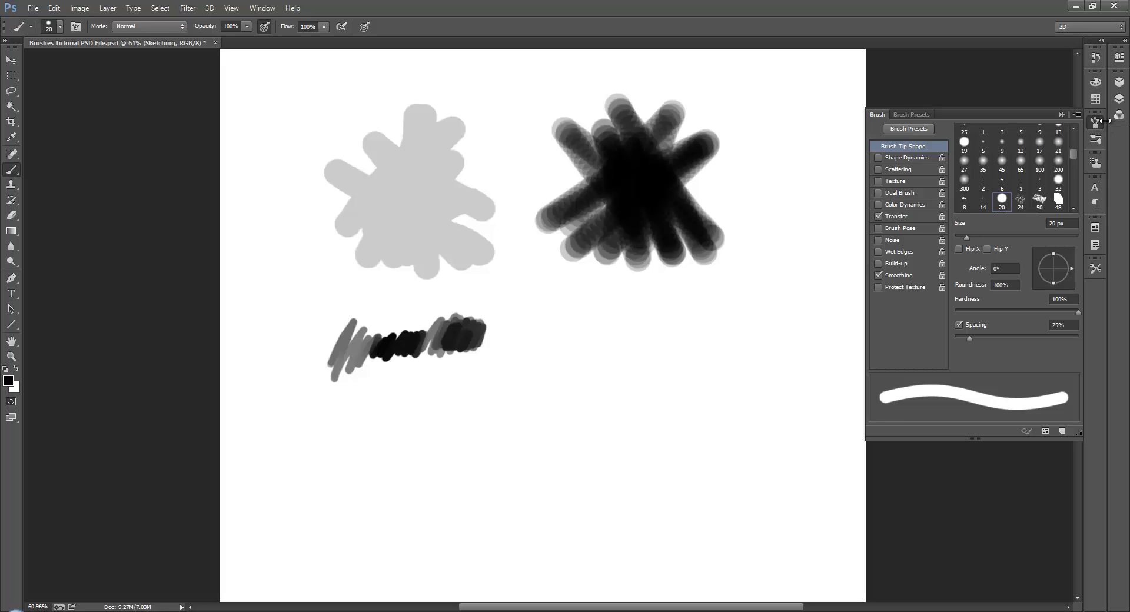
click(1061, 114)
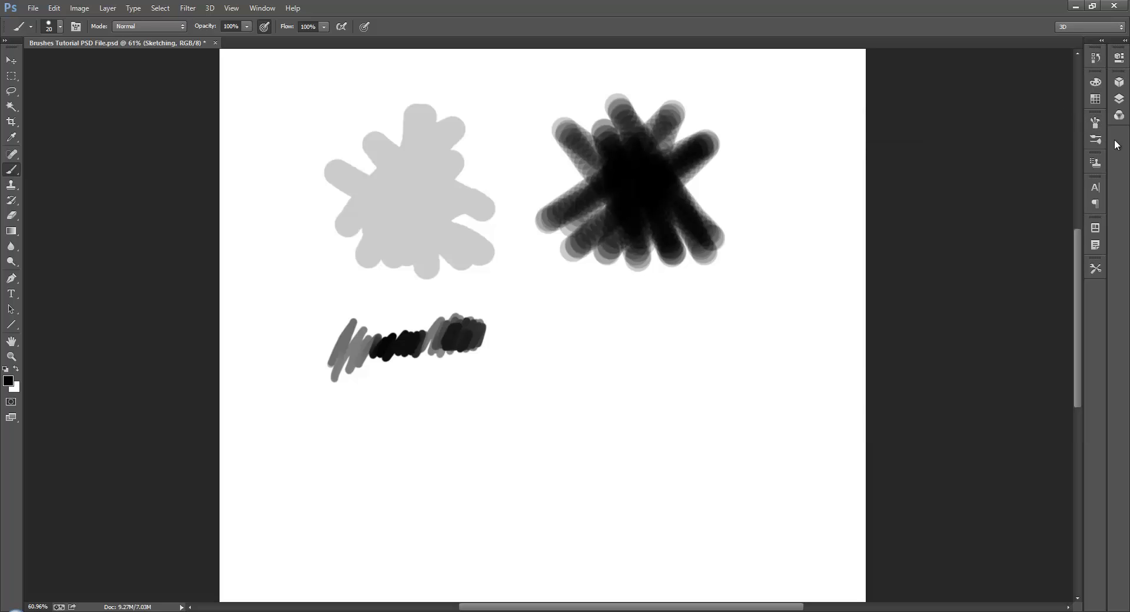
click(1095, 122)
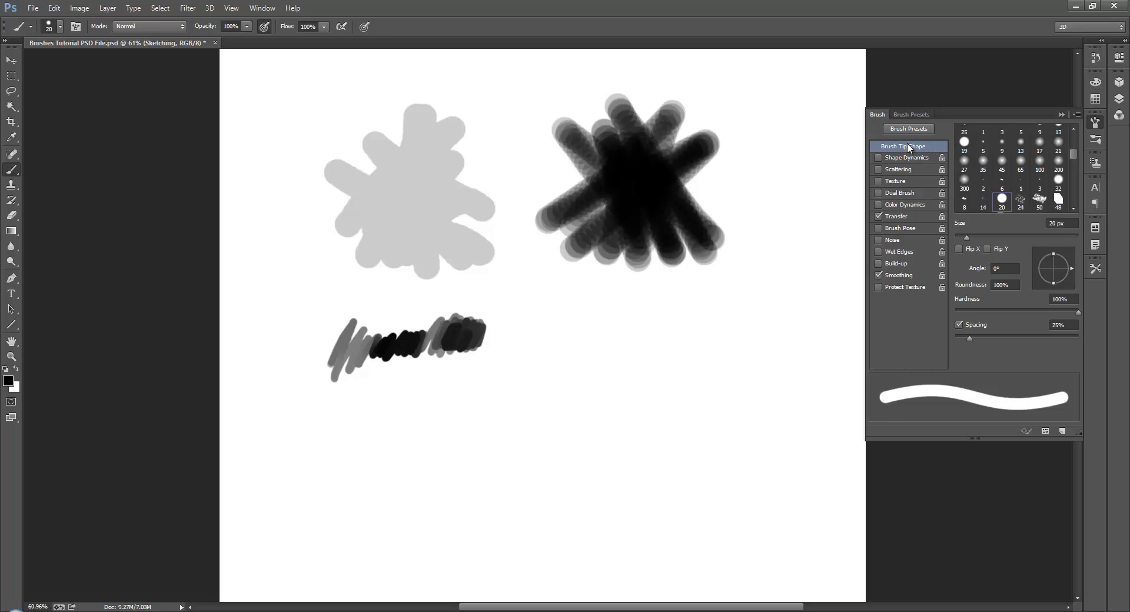
mouse_move(1075, 151)
mouse_down()
mouse_move(1076, 132)
mouse_move(1079, 206)
mouse_move(1073, 136)
mouse_up()
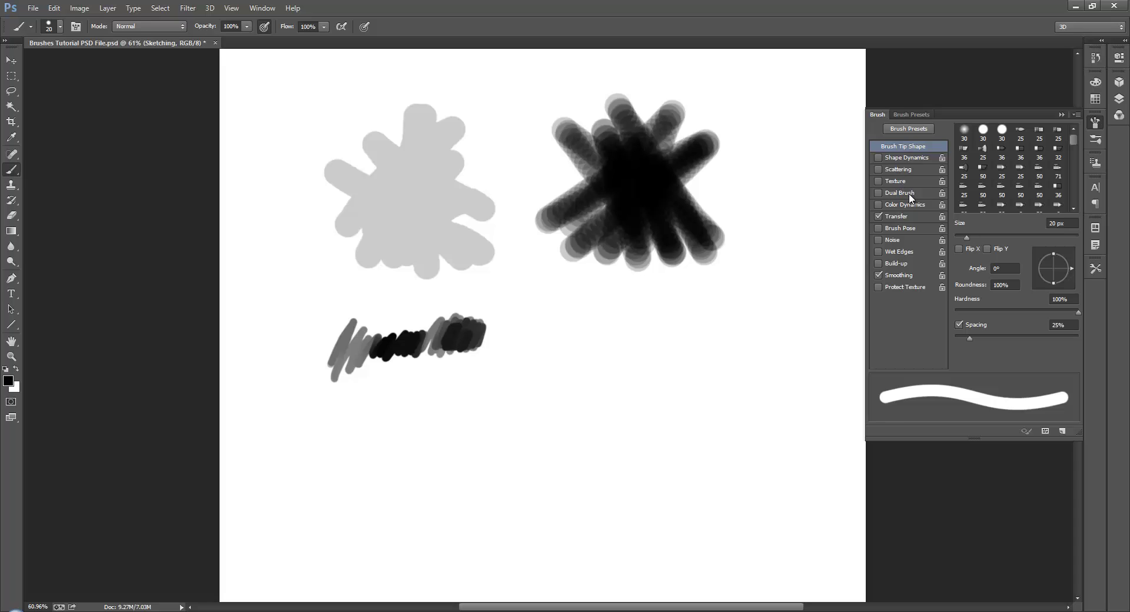
Enable Brush Pose, Color Dynamics and Dual Brush for the current brush, and keep Noise off
click(903, 228)
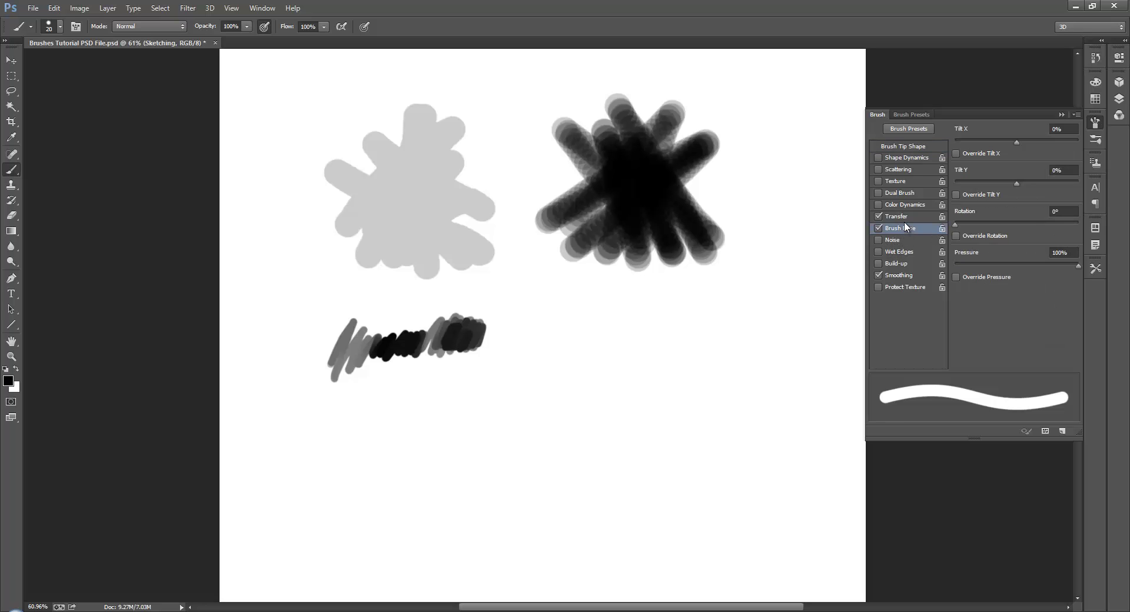
click(905, 214)
click(906, 205)
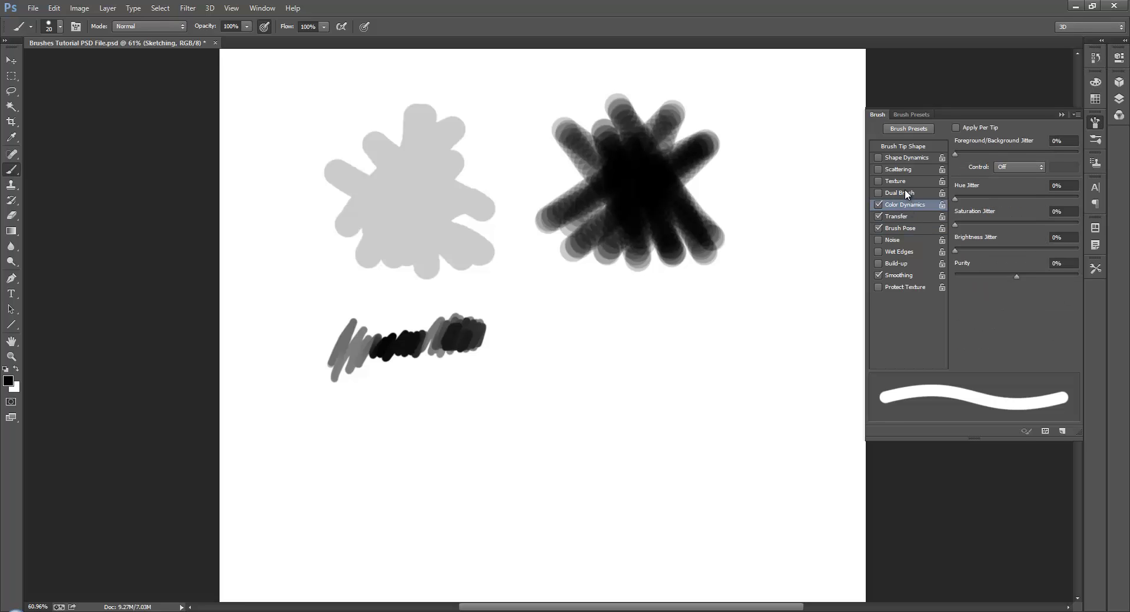
click(905, 194)
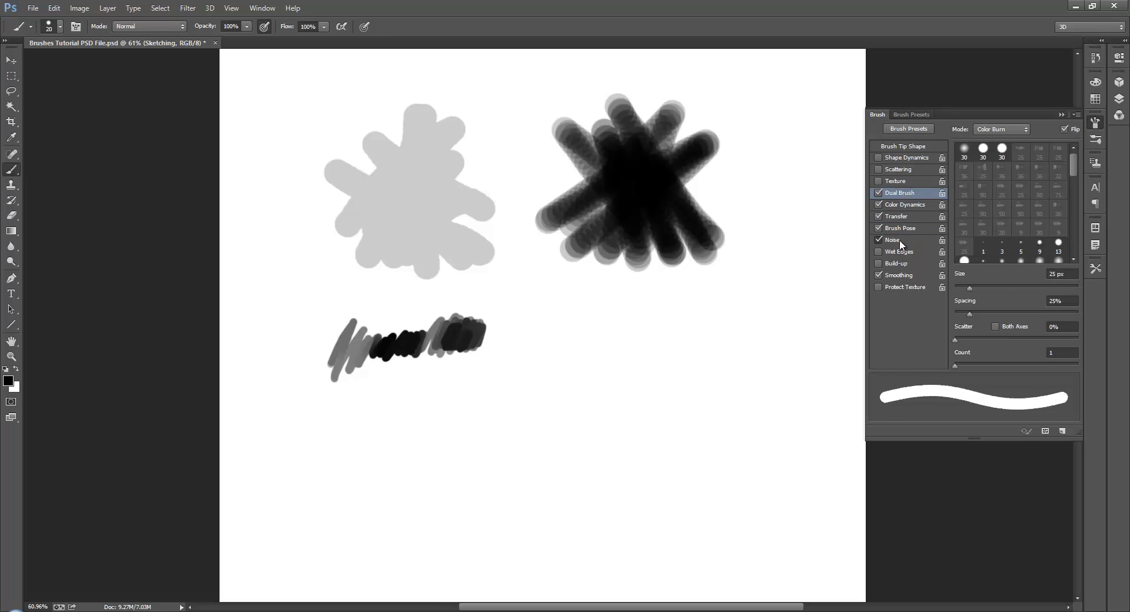
click(878, 241)
click(12, 171)
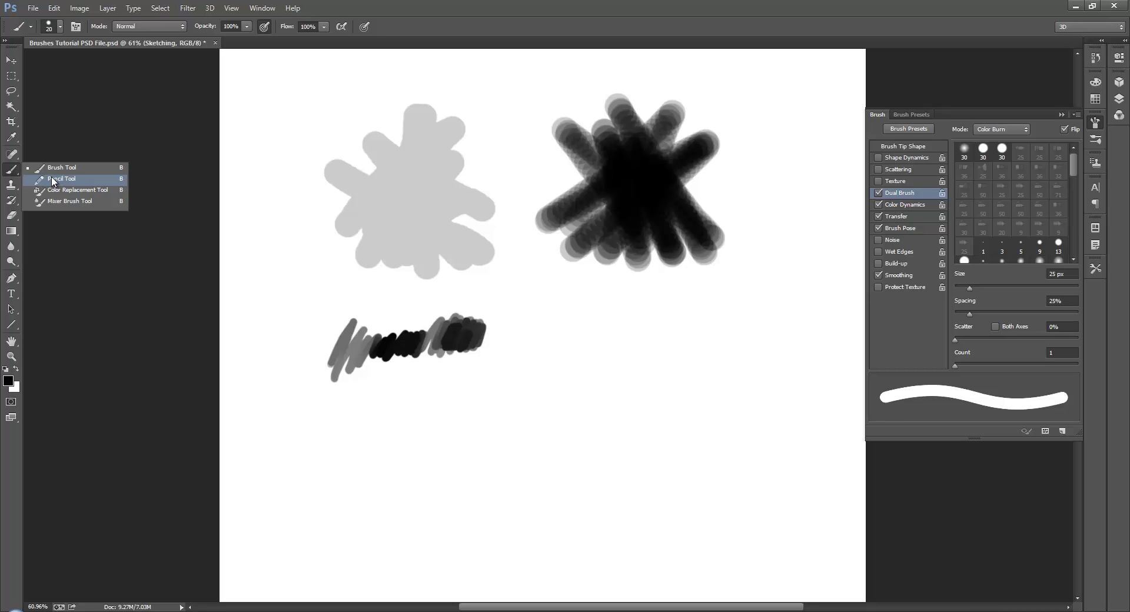
click(13, 169)
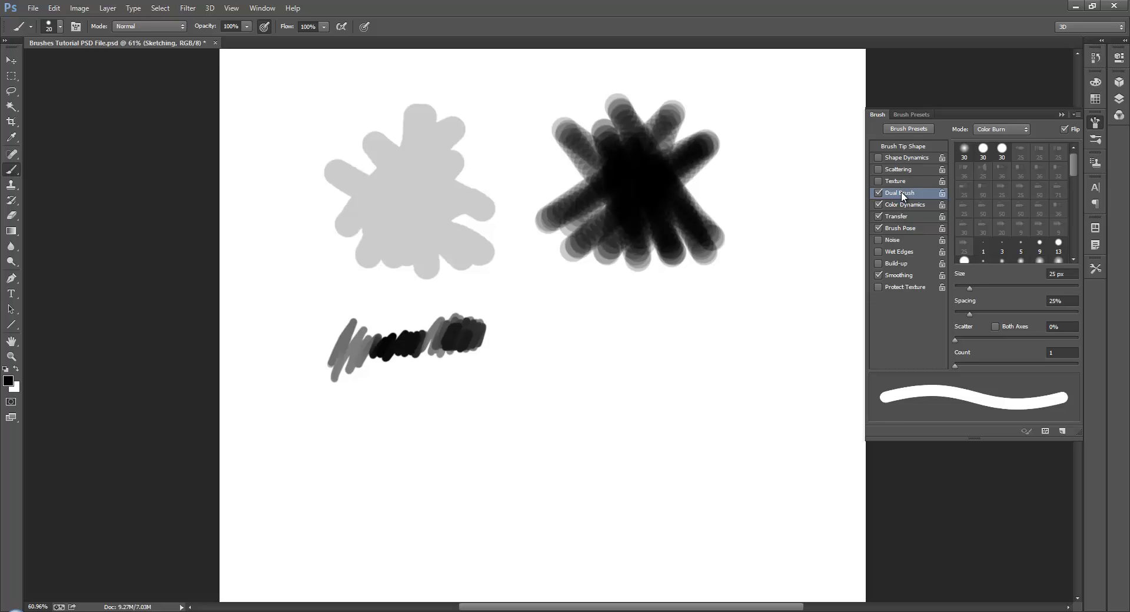
Enable Shape Dynamics with Pen Pressure as the size control and paint a test squiggle below the dark patch
click(903, 157)
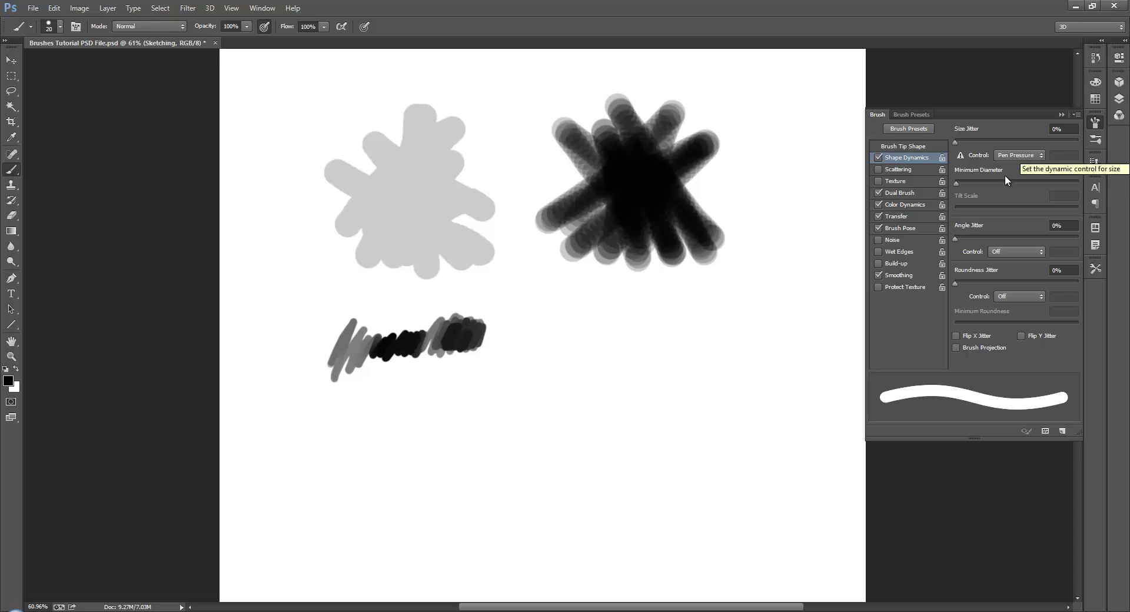
click(1008, 155)
click(1009, 156)
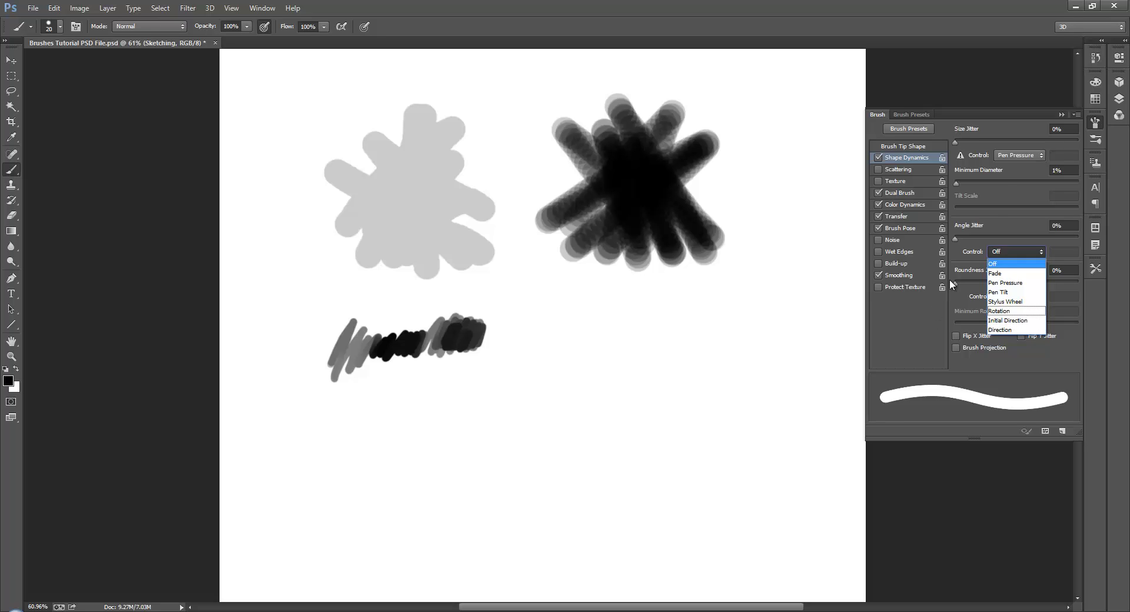
click(1001, 175)
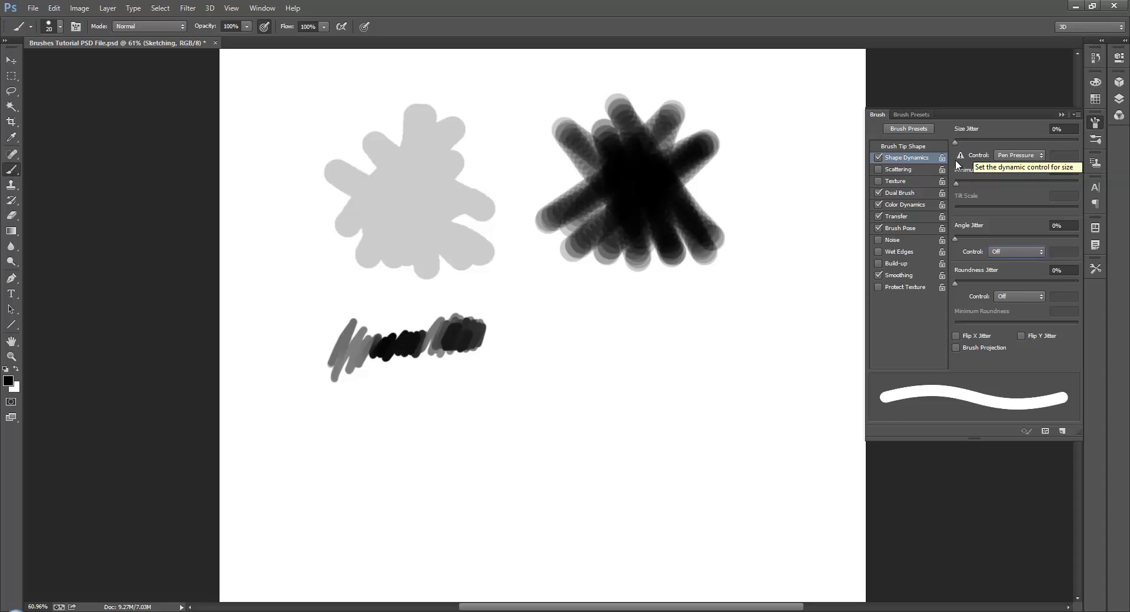
mouse_move(961, 155)
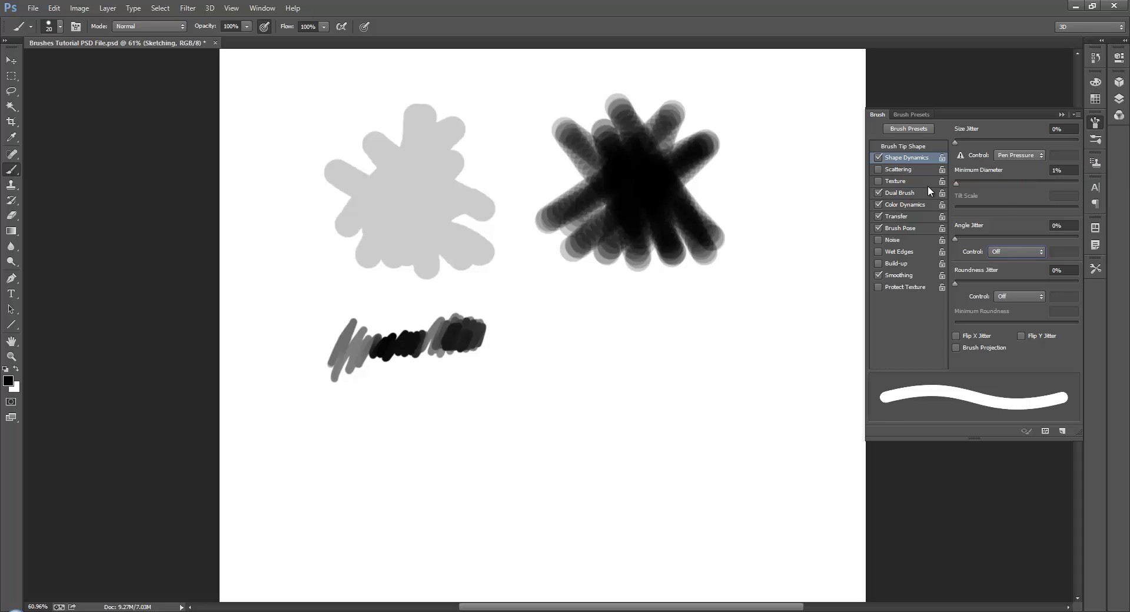
mouse_move(557, 327)
mouse_down()
mouse_move(585, 333)
mouse_move(601, 351)
mouse_move(649, 309)
mouse_move(650, 327)
mouse_move(673, 334)
mouse_up()
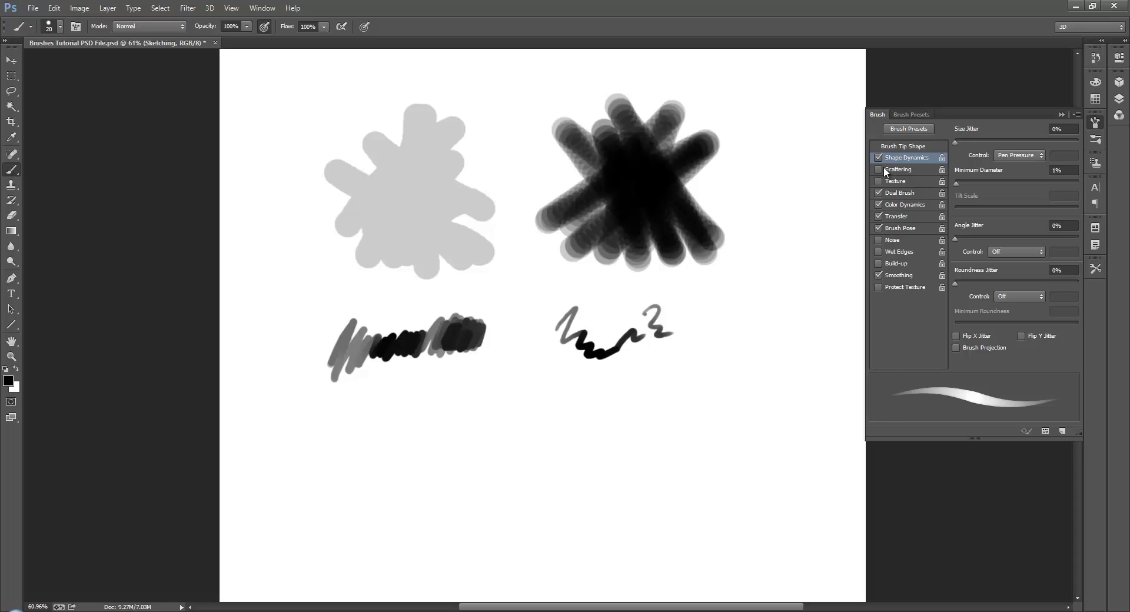
Clear all strokes from the Sketching layer and choose the #2 Pencil brush preset
key(ctrl+a)
key(Delete)
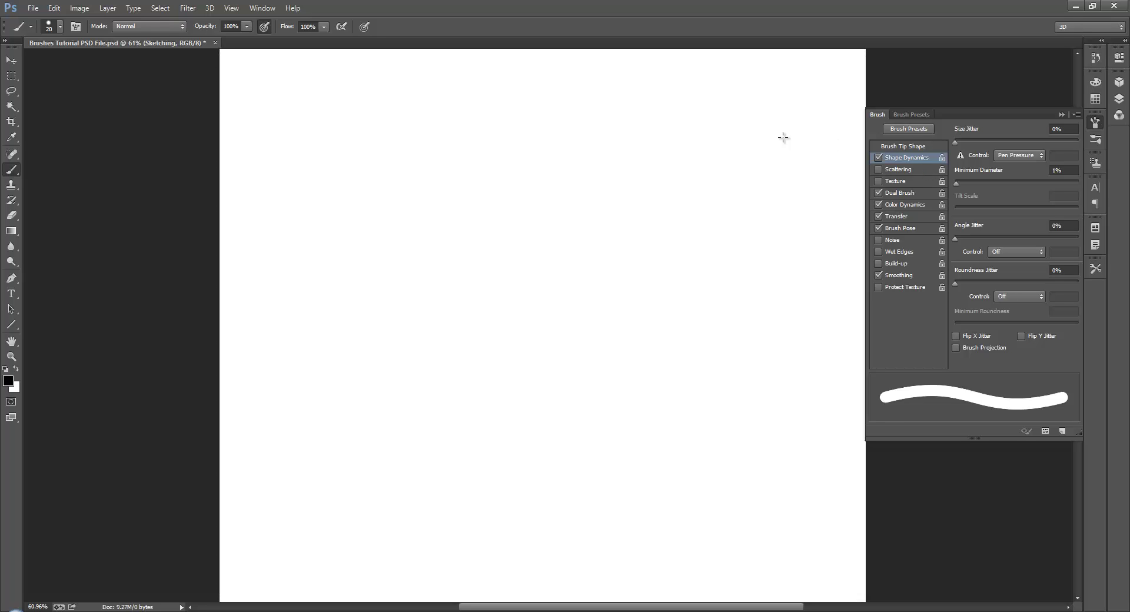
right_click(555, 139)
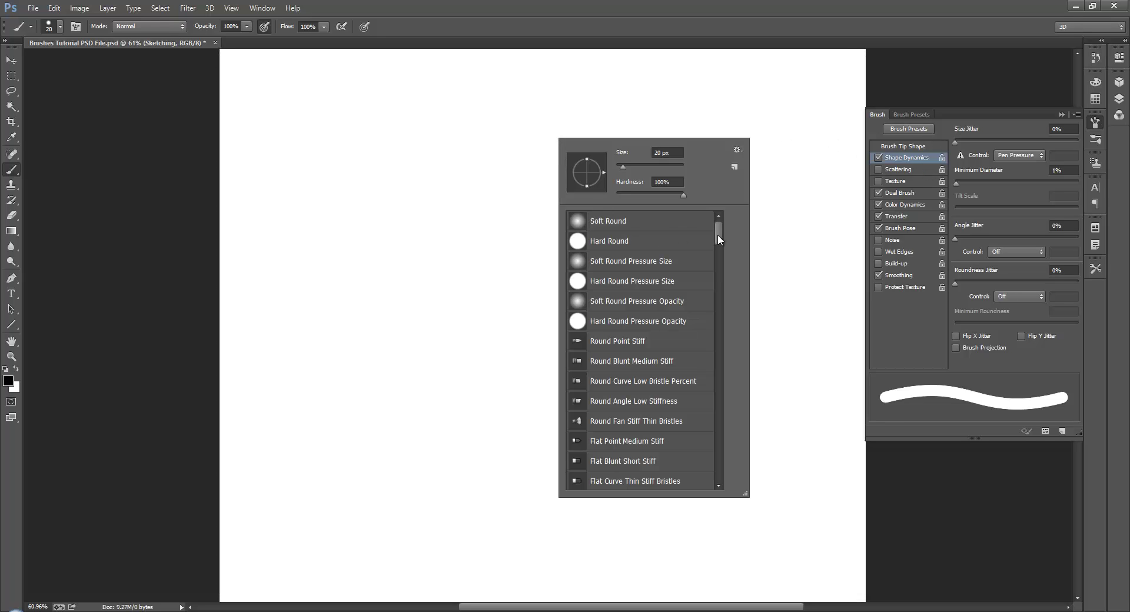
drag(718, 234, 716, 345)
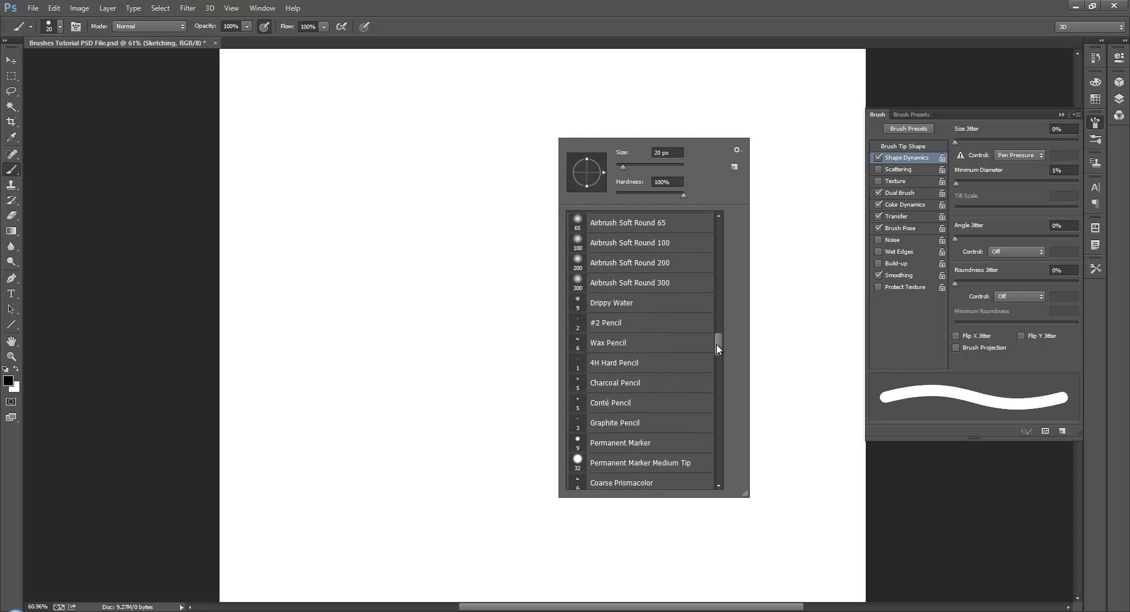
click(635, 330)
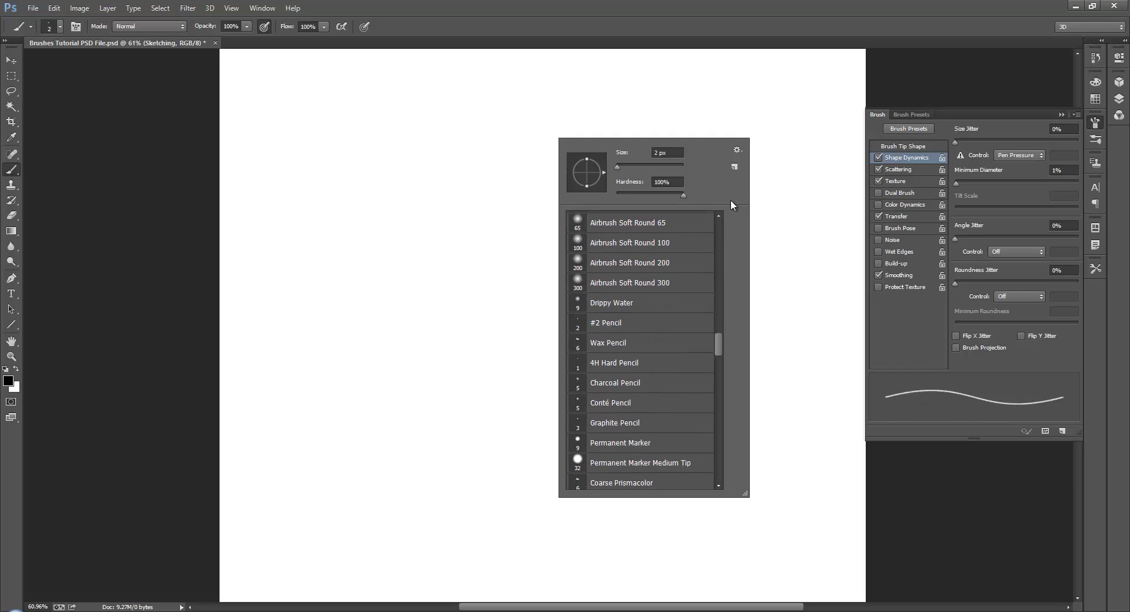
click(920, 87)
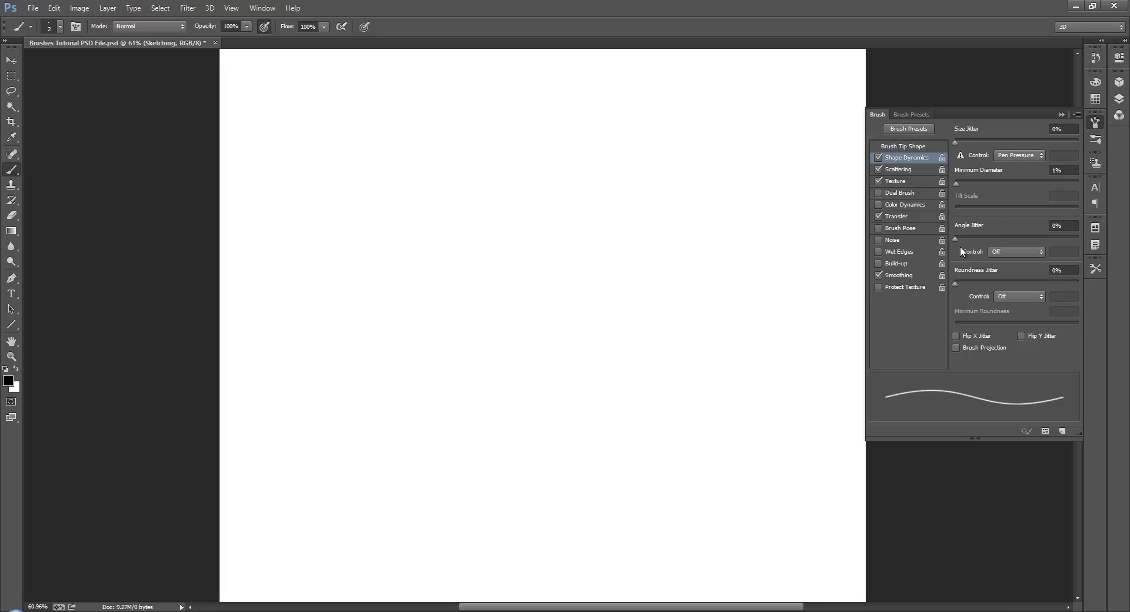
Show the pencil's Scattering settings, then paint a zigzag and a small light-to-dark shaded patch beside it
click(913, 168)
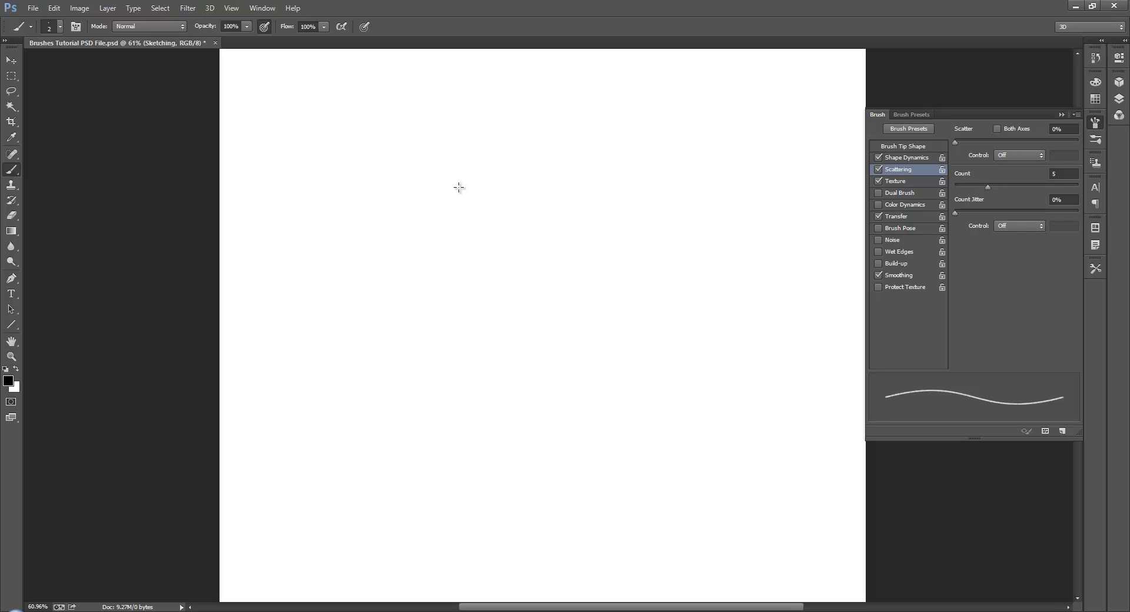
mouse_move(463, 183)
mouse_down()
mouse_move(486, 157)
mouse_move(466, 206)
mouse_move(499, 154)
mouse_move(484, 207)
mouse_move(510, 162)
mouse_up()
scroll(512, 162, up, 5)
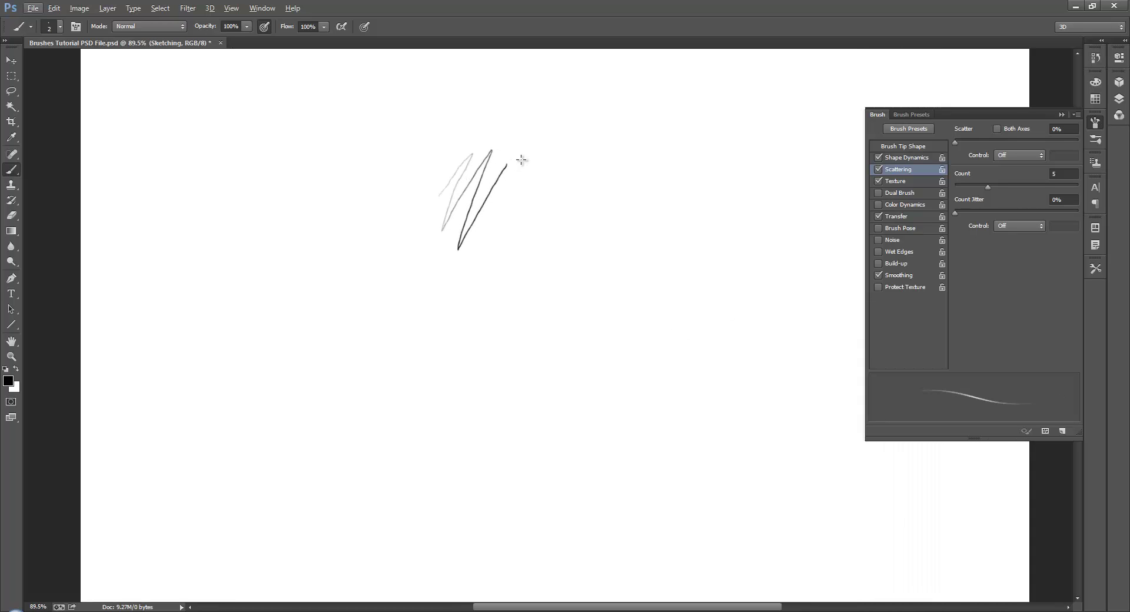
scroll(519, 162, up, 4)
scroll(517, 164, down, 3)
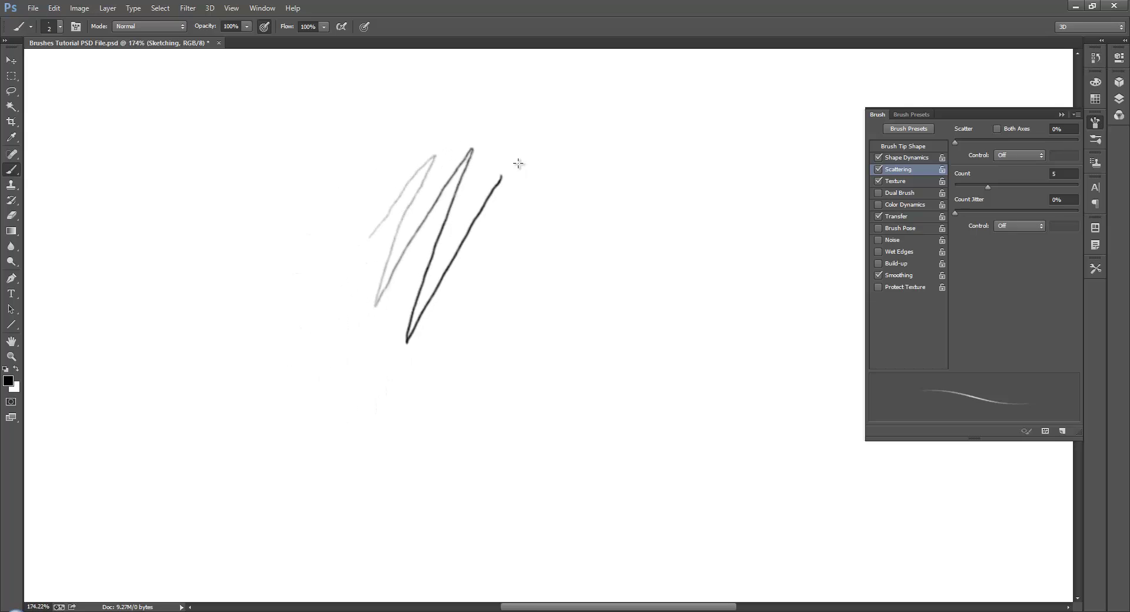
scroll(517, 164, down, 1)
mouse_move(534, 225)
mouse_down()
mouse_move(541, 160)
mouse_move(537, 219)
mouse_move(562, 156)
mouse_move(568, 177)
mouse_move(588, 163)
mouse_move(580, 212)
mouse_move(591, 168)
mouse_move(609, 166)
mouse_move(594, 207)
mouse_move(610, 169)
mouse_move(607, 203)
mouse_move(580, 187)
mouse_move(577, 196)
mouse_move(580, 176)
mouse_move(576, 206)
mouse_move(586, 171)
mouse_move(597, 212)
mouse_move(603, 171)
mouse_move(609, 206)
mouse_move(612, 168)
mouse_move(622, 194)
mouse_move(631, 166)
mouse_up()
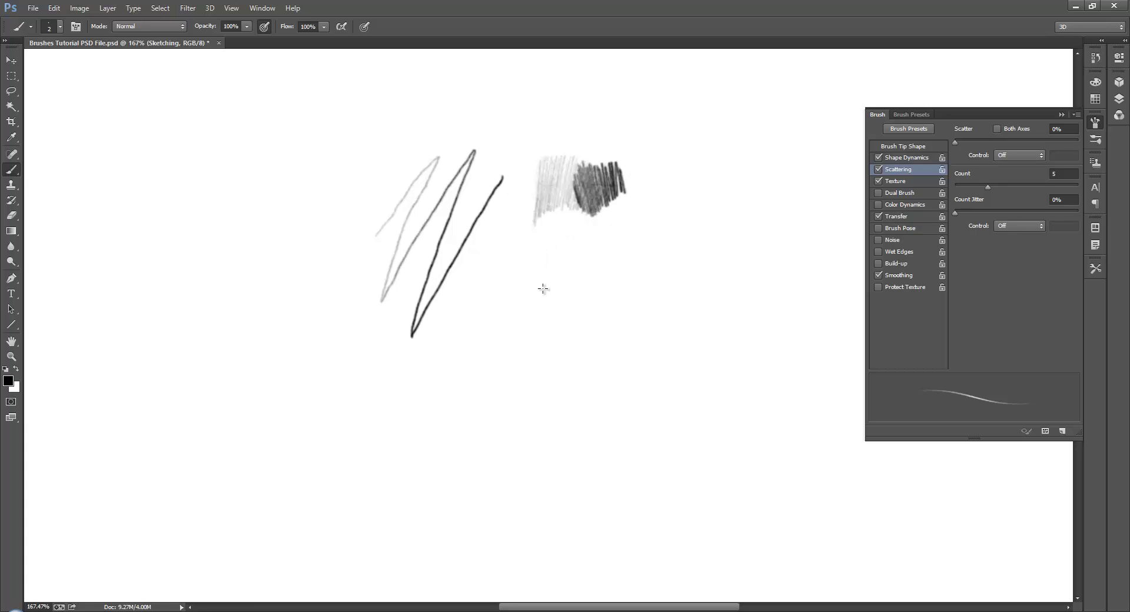
Show the Shape Dynamics and Transfer settings and paint a light-to-dark zigzag below the shaded patch
click(910, 158)
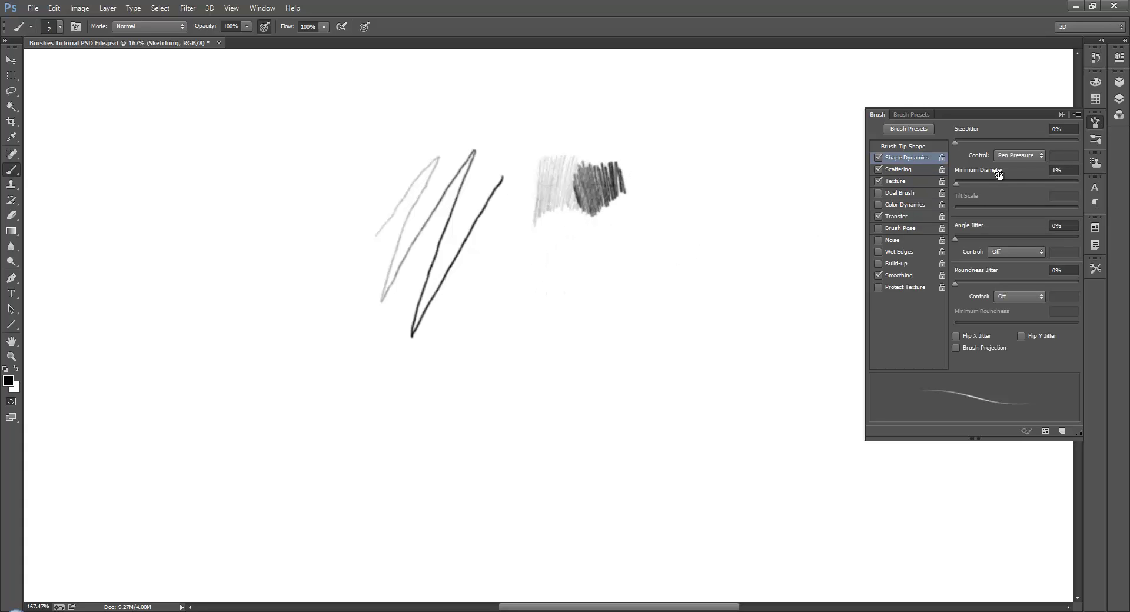
click(897, 216)
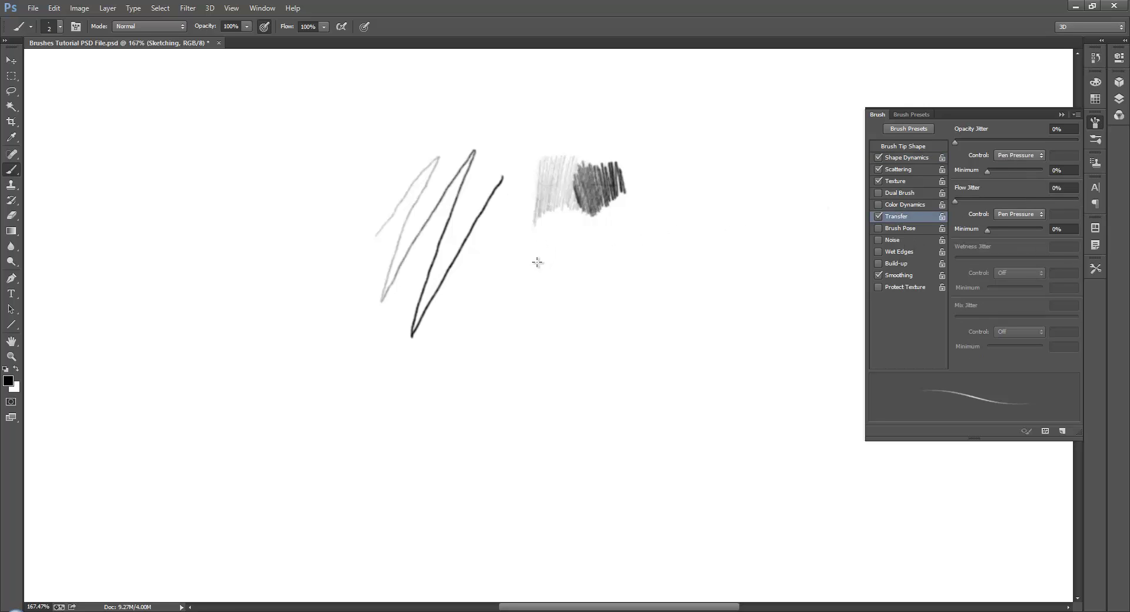
mouse_move(530, 272)
mouse_down()
mouse_move(566, 224)
mouse_move(541, 302)
mouse_up()
mouse_move(582, 234)
mouse_down()
mouse_move(558, 312)
mouse_move(590, 248)
mouse_move(573, 303)
mouse_up()
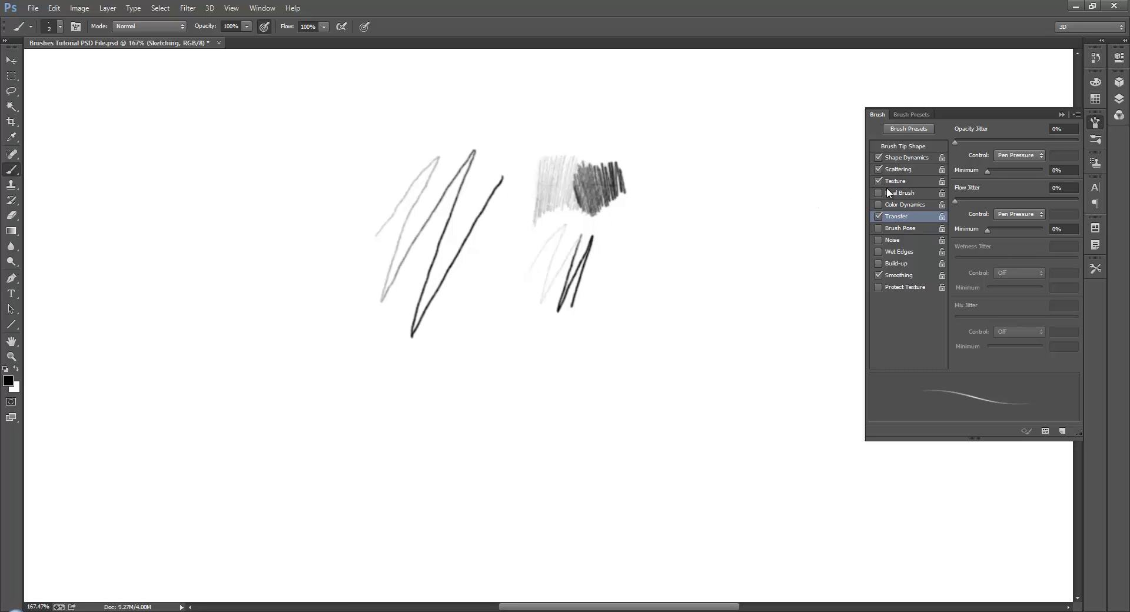
Paint cross-hatched patches with Shape Dynamics disabled, and a short comparison zigzag beside them with it enabled again
click(880, 159)
mouse_move(623, 229)
mouse_down()
mouse_move(652, 276)
mouse_move(670, 251)
mouse_move(667, 284)
mouse_move(683, 240)
mouse_move(683, 258)
mouse_move(638, 223)
mouse_move(633, 197)
mouse_move(653, 232)
mouse_move(657, 202)
mouse_move(663, 238)
mouse_move(674, 208)
mouse_move(675, 241)
mouse_move(690, 213)
mouse_move(684, 243)
mouse_move(710, 223)
mouse_up()
mouse_move(638, 192)
mouse_down()
mouse_move(712, 172)
mouse_move(656, 200)
mouse_move(700, 220)
mouse_move(739, 214)
mouse_move(712, 221)
mouse_up()
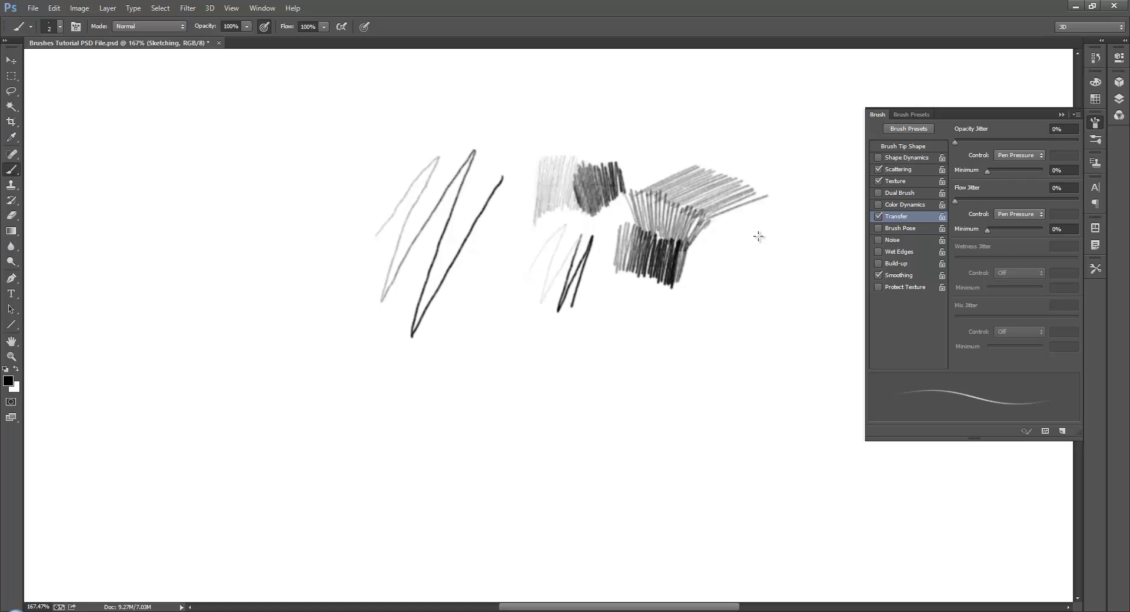
mouse_move(684, 158)
mouse_down()
mouse_move(700, 205)
mouse_move(684, 148)
mouse_move(709, 220)
mouse_move(691, 155)
mouse_move(713, 206)
mouse_move(711, 165)
mouse_move(724, 210)
mouse_move(733, 177)
mouse_move(737, 205)
mouse_move(765, 201)
mouse_up()
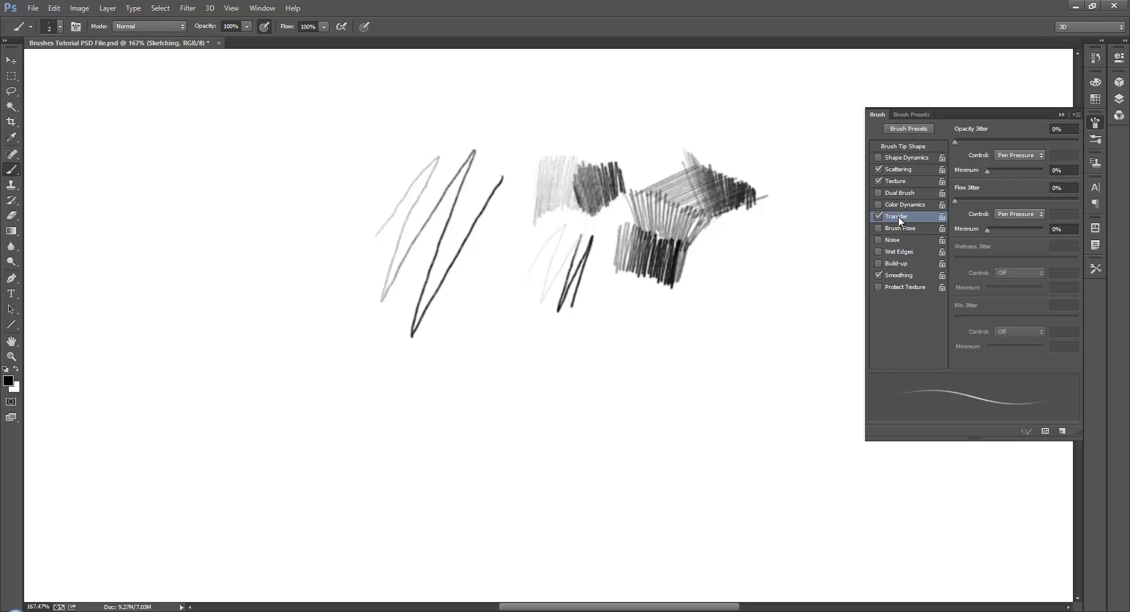
click(878, 157)
mouse_move(701, 286)
mouse_down()
mouse_move(724, 245)
mouse_move(734, 267)
mouse_move(761, 246)
mouse_up()
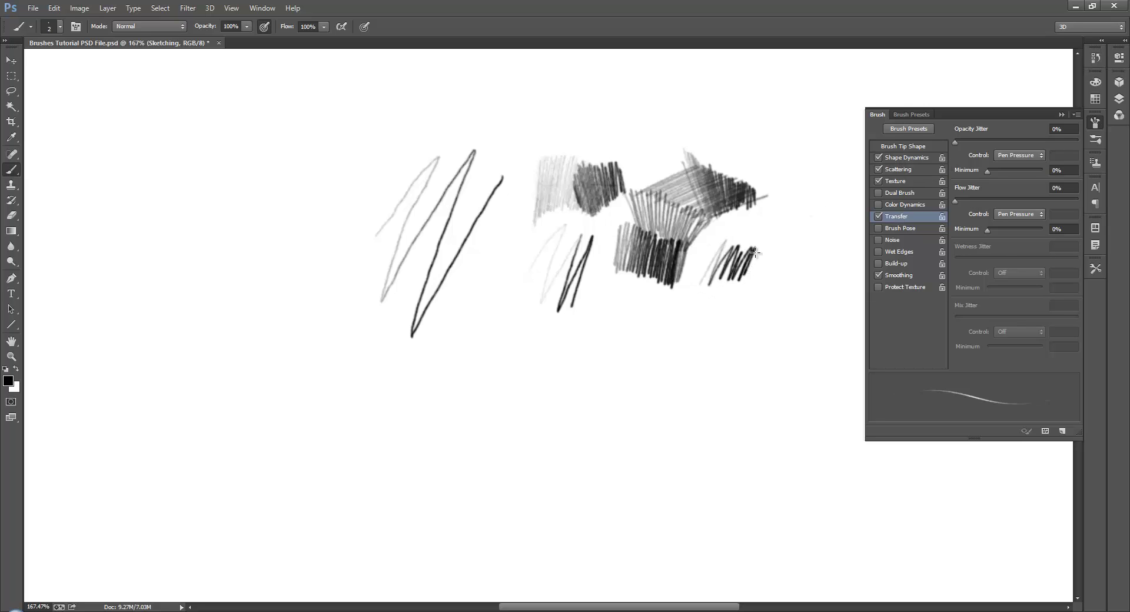
Set the brush tip size to 17 px and paint a thick grey band below the hatched patches
click(917, 149)
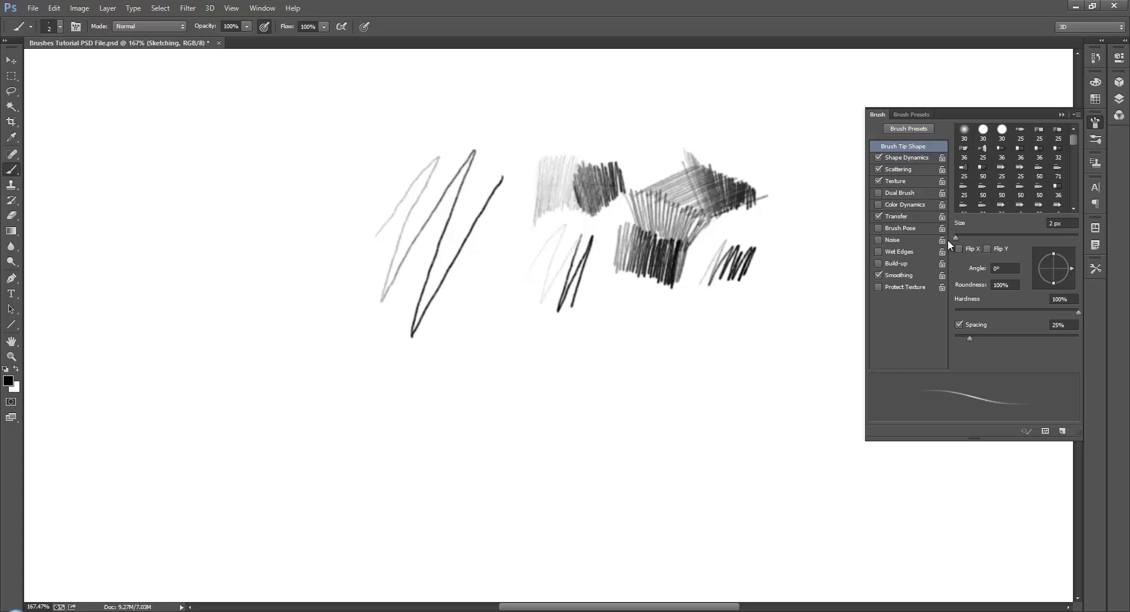
drag(956, 237, 965, 234)
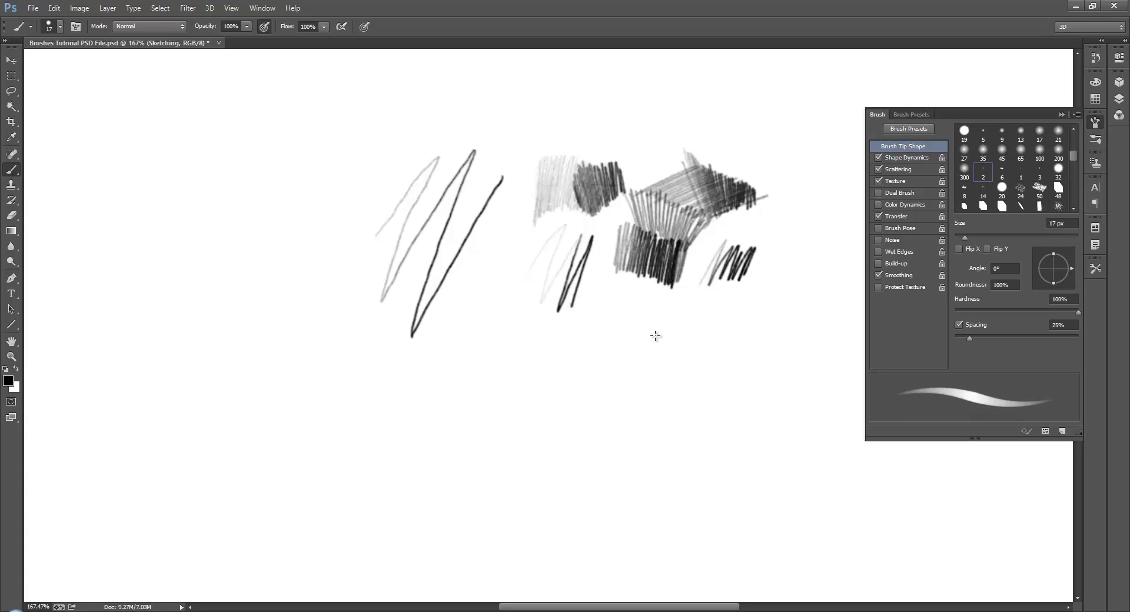
mouse_move(613, 294)
mouse_down()
mouse_move(608, 373)
mouse_move(624, 309)
mouse_move(639, 371)
mouse_move(653, 356)
mouse_move(686, 379)
mouse_move(694, 350)
mouse_move(712, 342)
mouse_move(730, 376)
mouse_up()
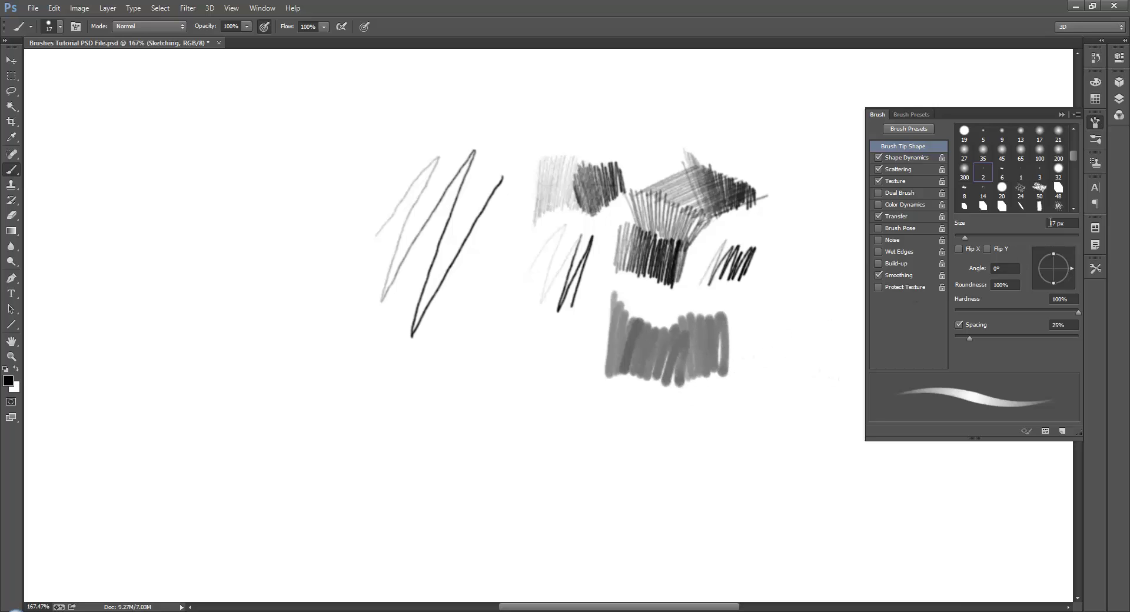
Set the brush tip size to 2 px and paint a small hatched patch beside the thick grey band
drag(965, 238, 957, 238)
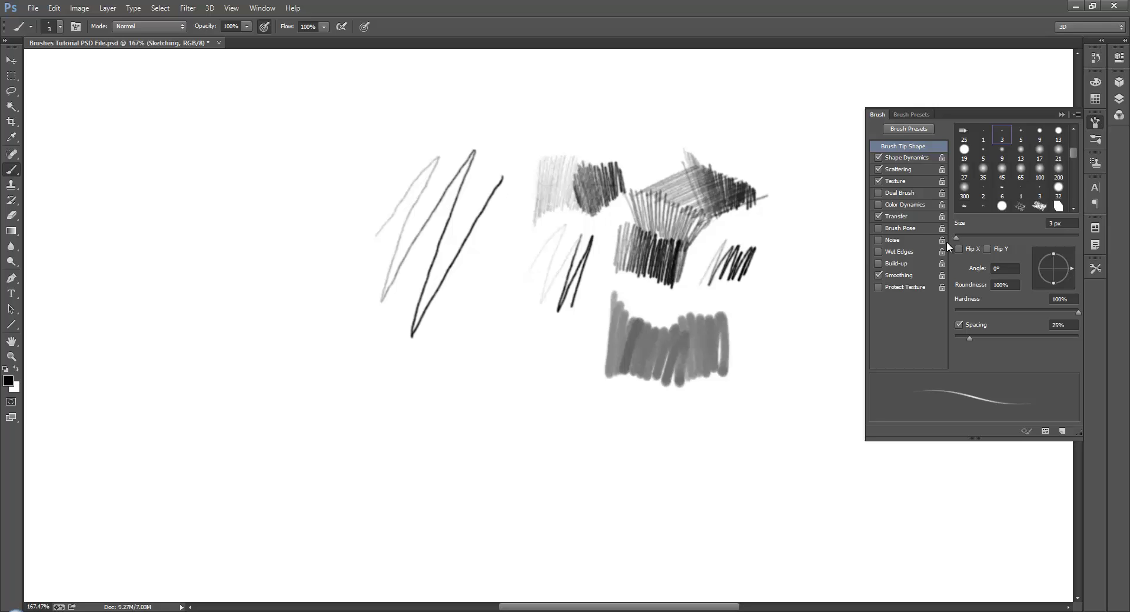
click(1052, 223)
text(2)
key(Return)
mouse_move(523, 303)
mouse_down()
mouse_move(534, 355)
mouse_move(552, 338)
mouse_move(559, 353)
mouse_move(566, 344)
mouse_up()
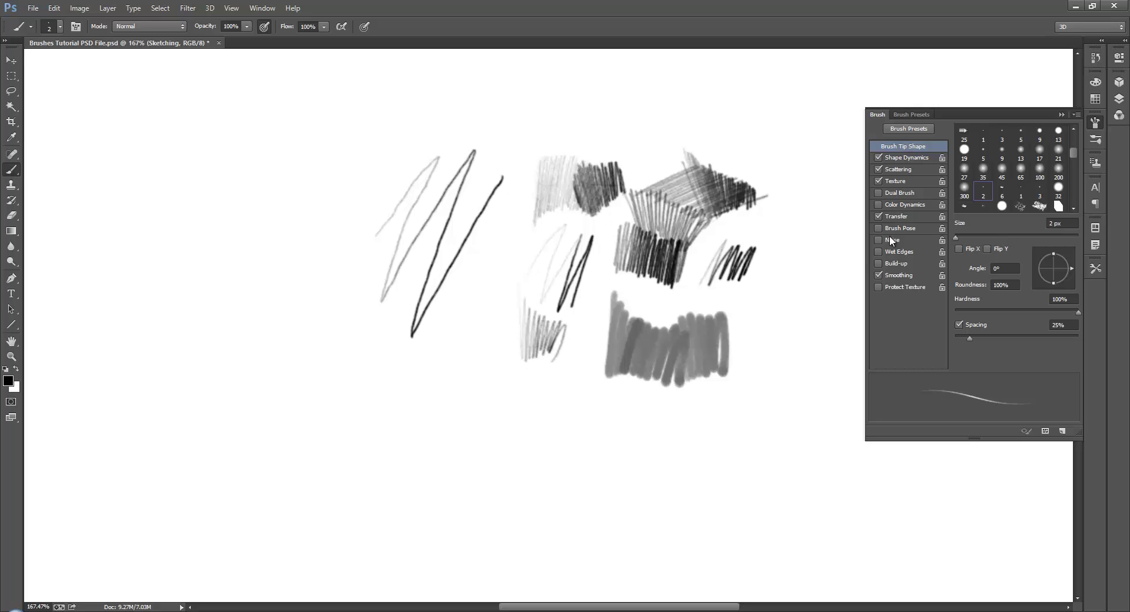
Review the pencil's Shape Dynamics, Scattering and Texture settings
click(910, 157)
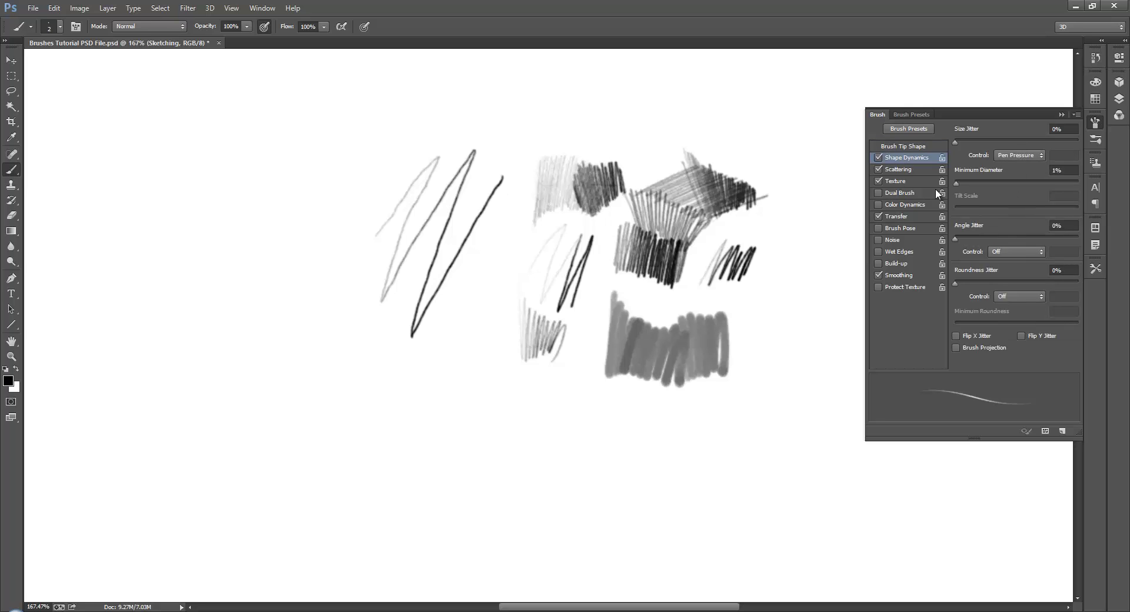
click(901, 169)
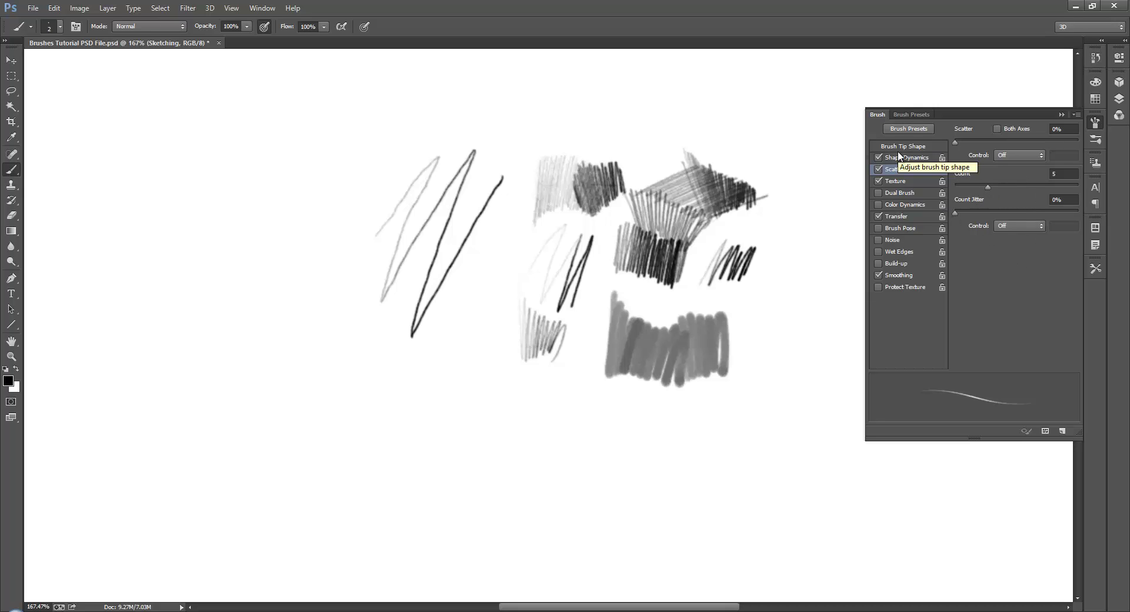
click(899, 182)
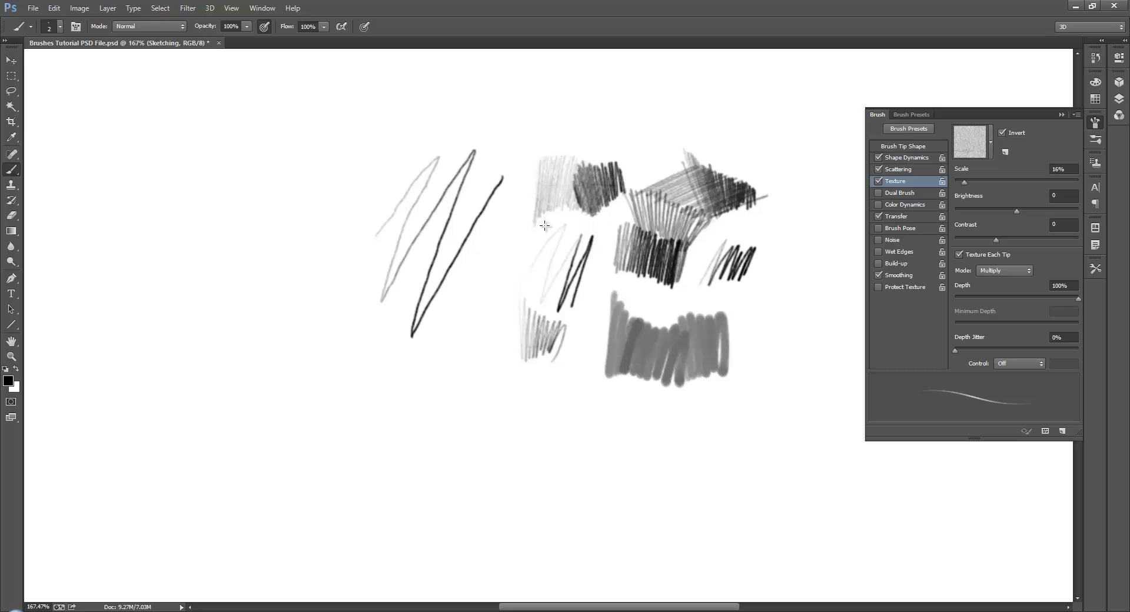
click(909, 157)
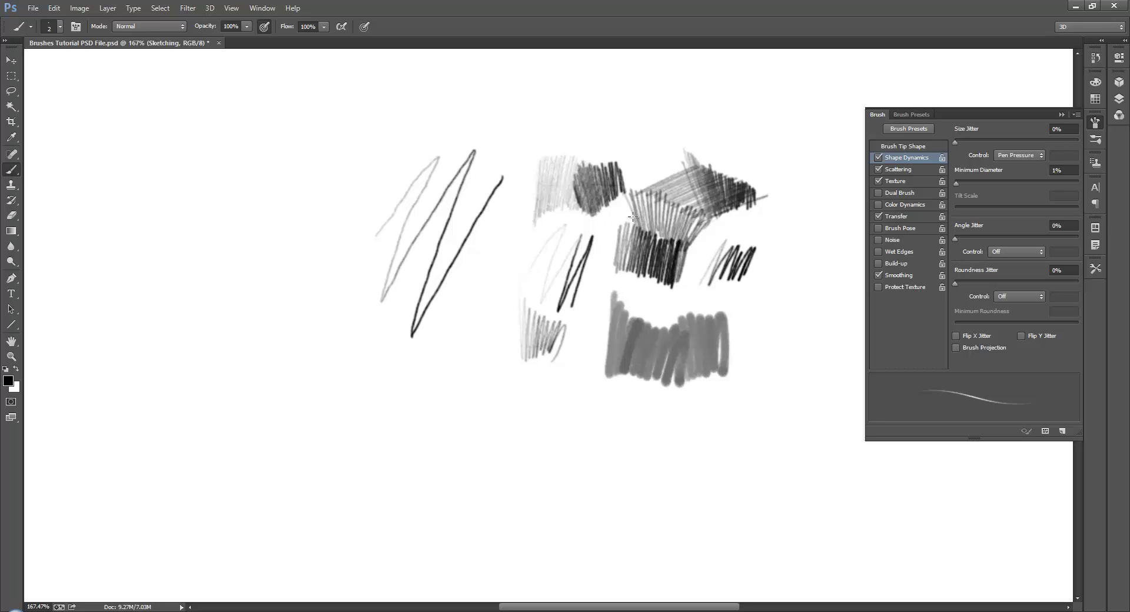
Choose the 10 scale Ornamental Tree brush preset and stamp one tree beside the large pencil zigzag
right_click(515, 99)
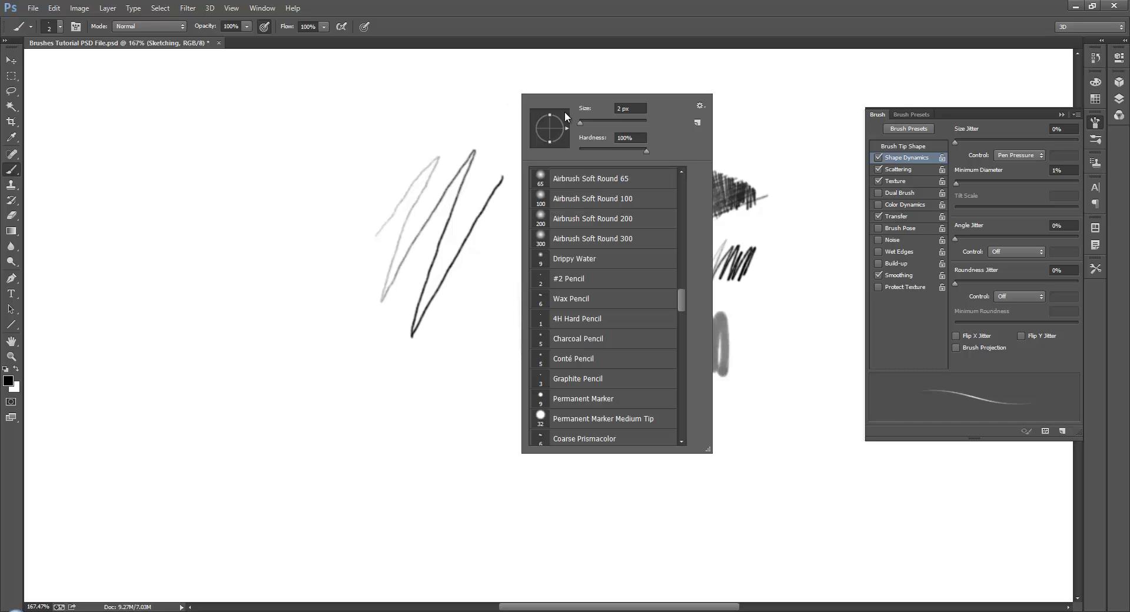
drag(681, 298, 680, 380)
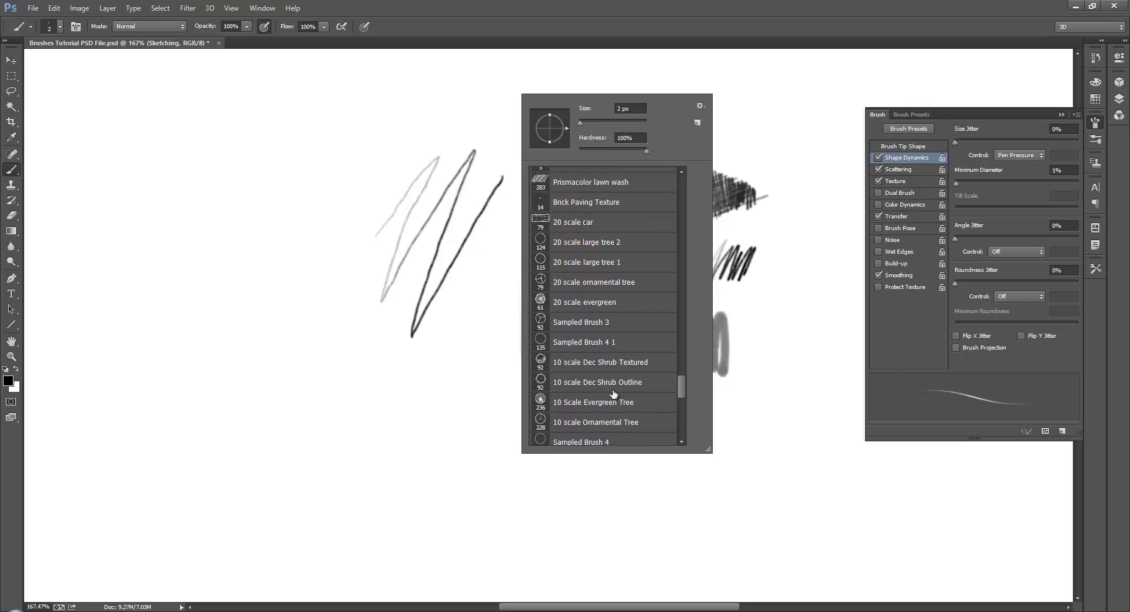
click(610, 424)
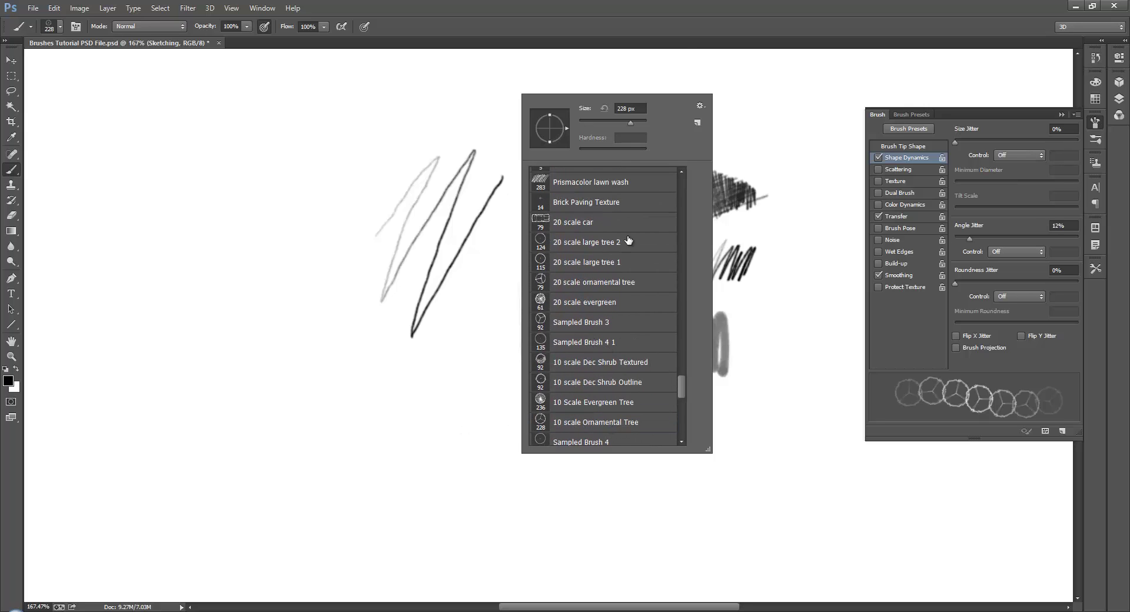
click(659, 63)
click(234, 275)
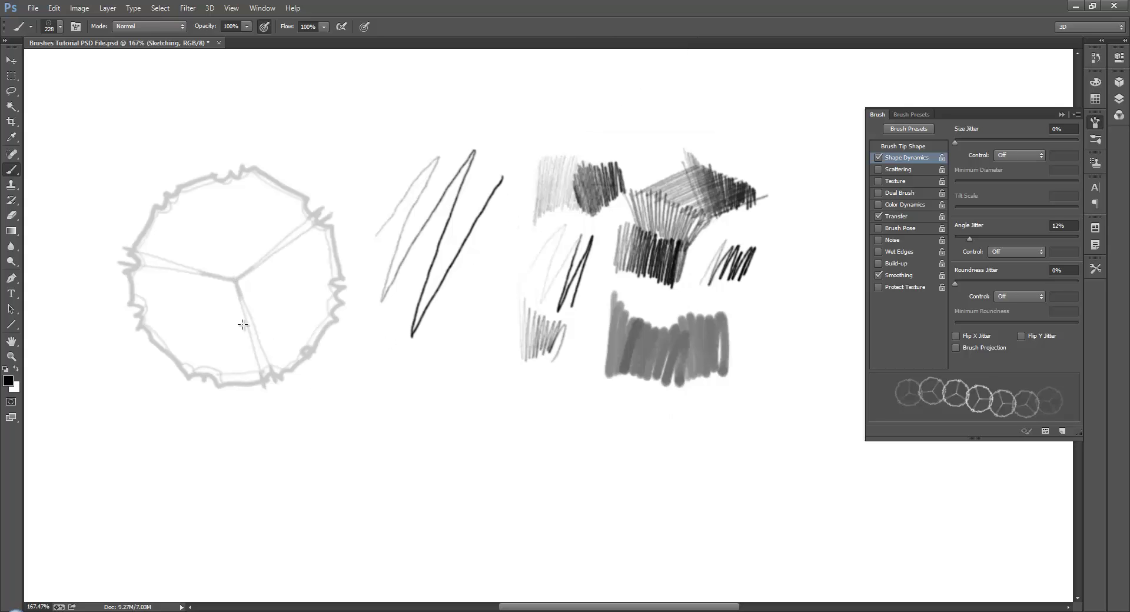
Stamp a single tree above the hatched patches and paint a row of four touching trees across the upper canvas
scroll(438, 370, down, 5)
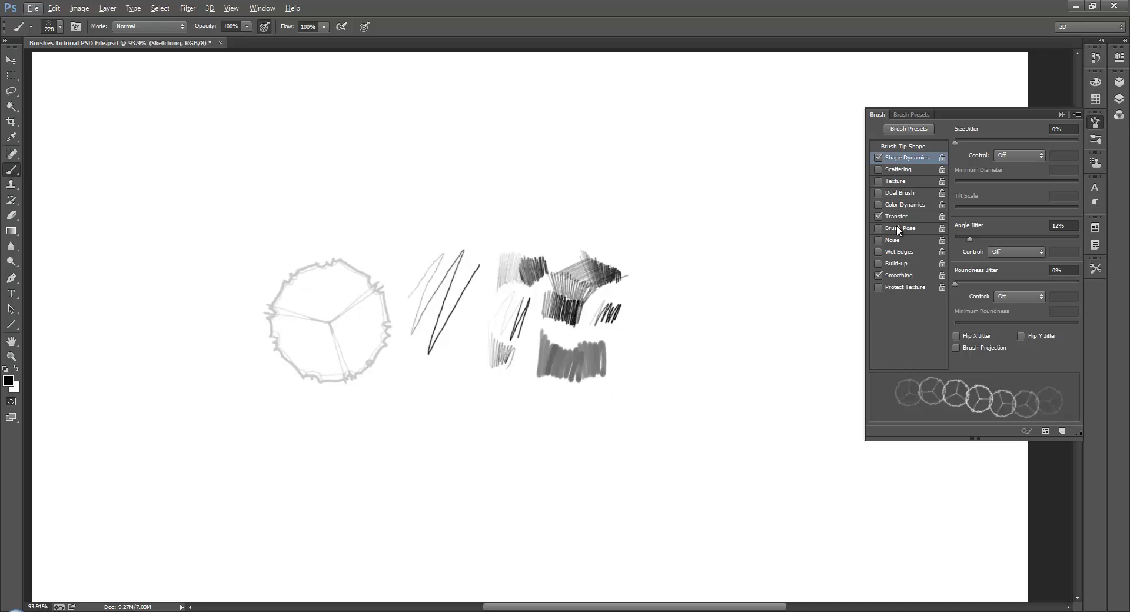
click(617, 165)
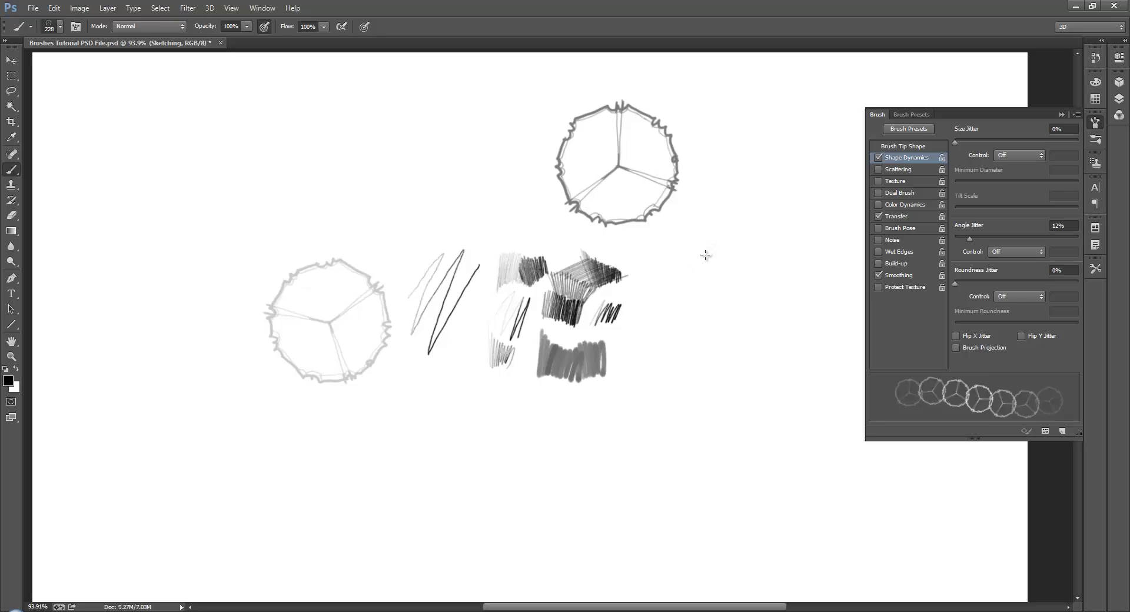
drag(116, 139, 497, 150)
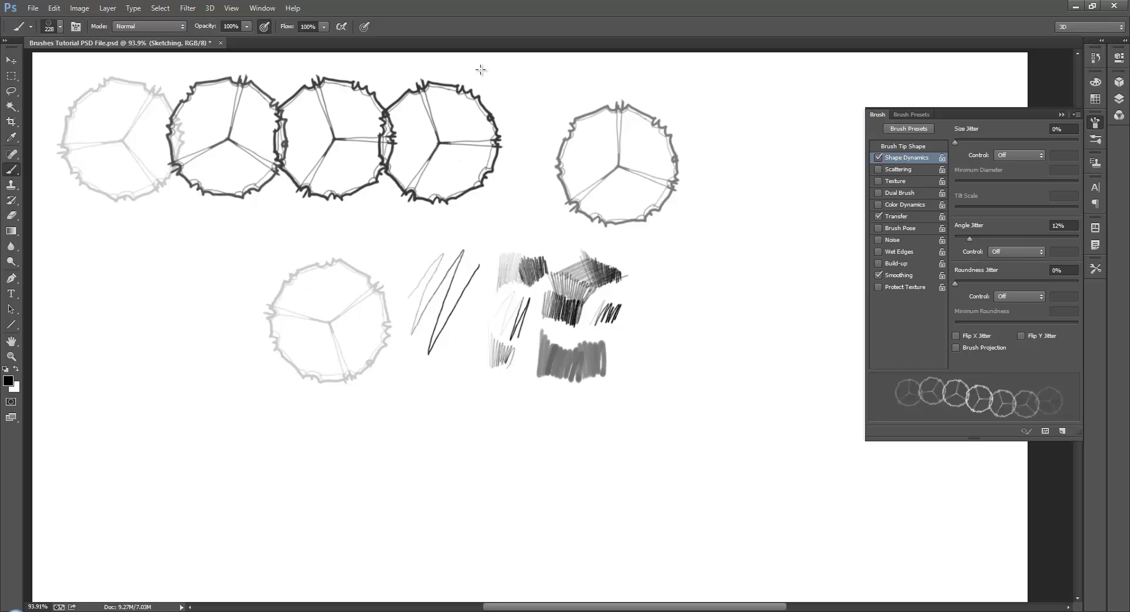
Turn off pen pressure control of opacity and stamp three overlapping trees below the row
click(265, 27)
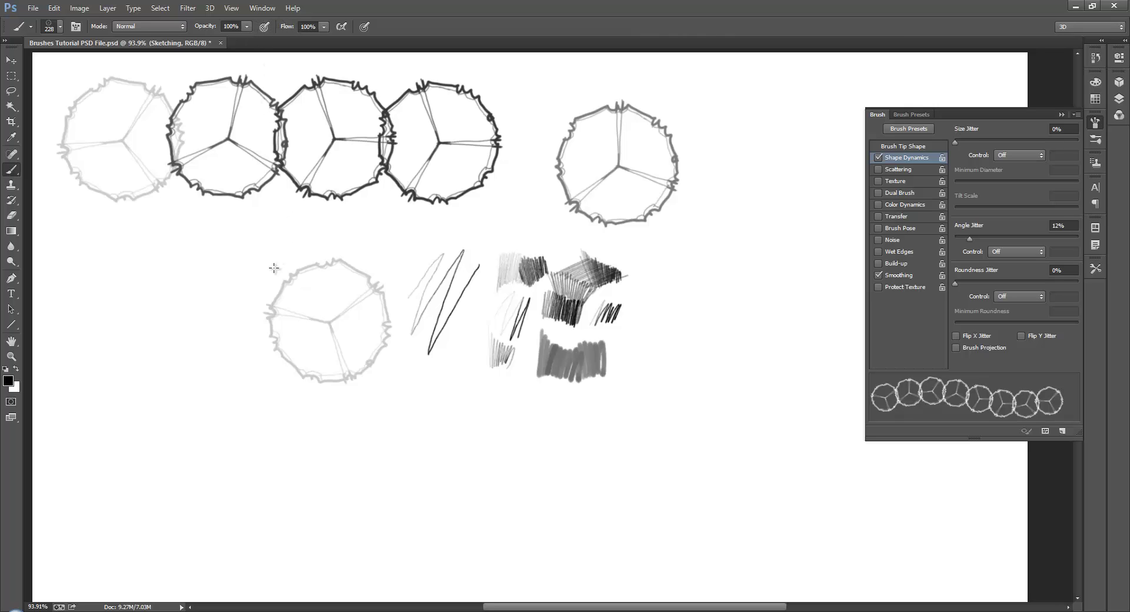
click(112, 298)
click(216, 299)
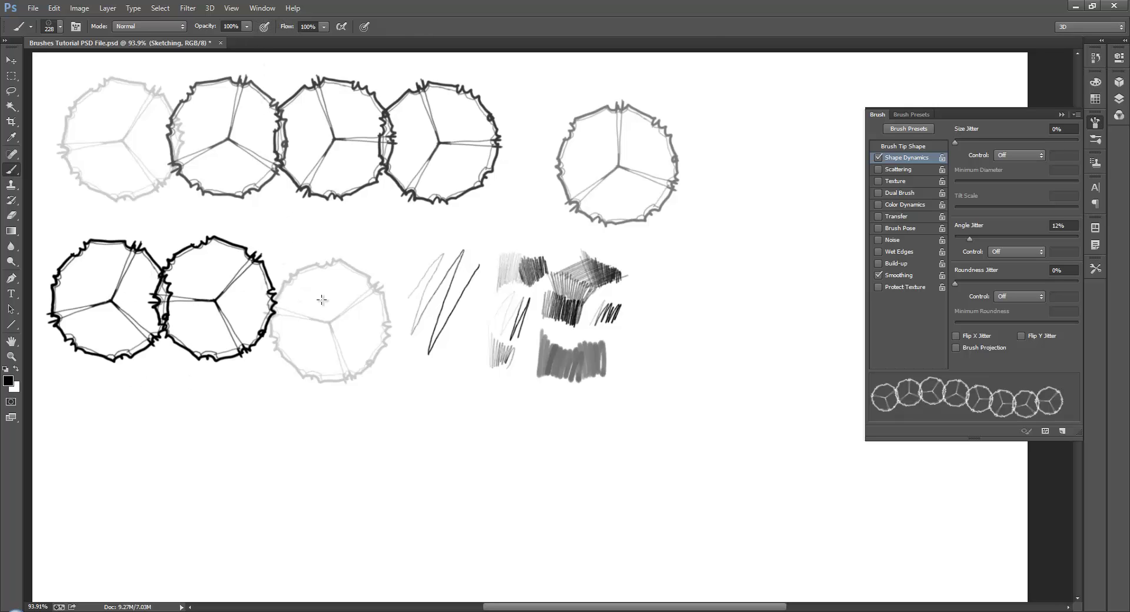
click(323, 301)
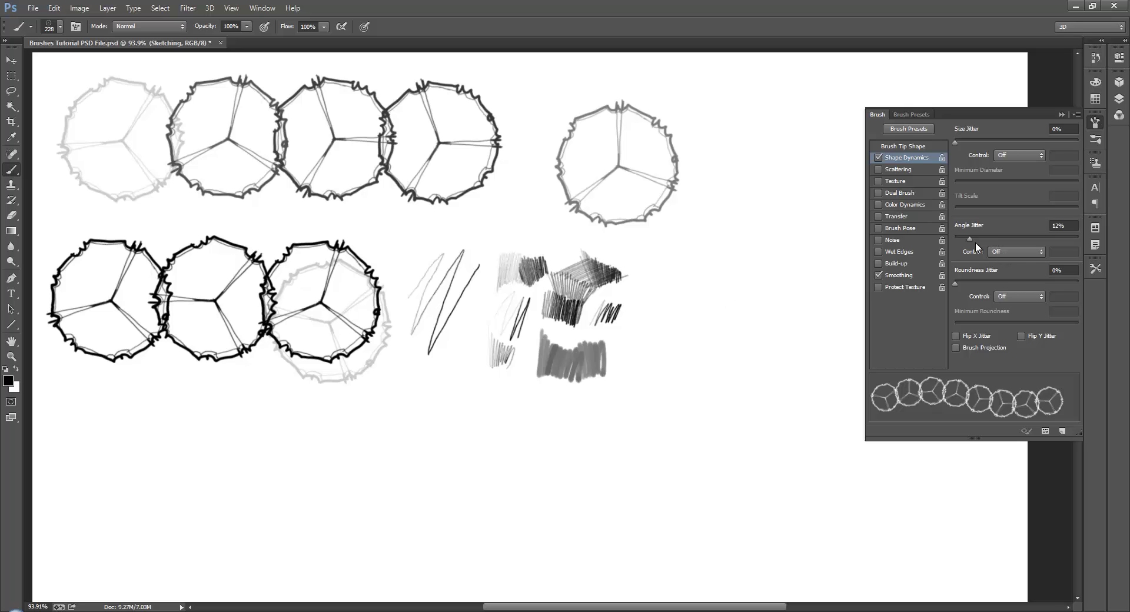
Set the tree brush's Angle Jitter to 14%, then switch to the Coarse Prismacolor brush preset
mouse_move(970, 239)
mouse_down()
mouse_move(1002, 238)
mouse_move(962, 224)
mouse_move(986, 224)
mouse_move(955, 231)
mouse_move(973, 232)
mouse_up()
right_click(641, 113)
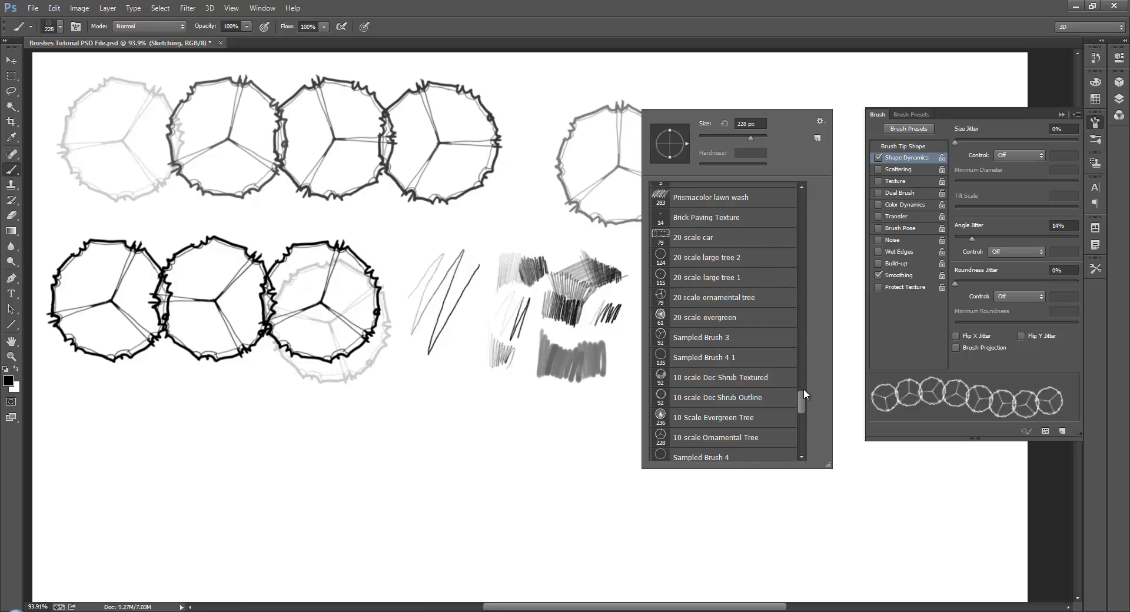
mouse_move(805, 402)
mouse_down()
mouse_move(813, 199)
mouse_move(810, 319)
mouse_up()
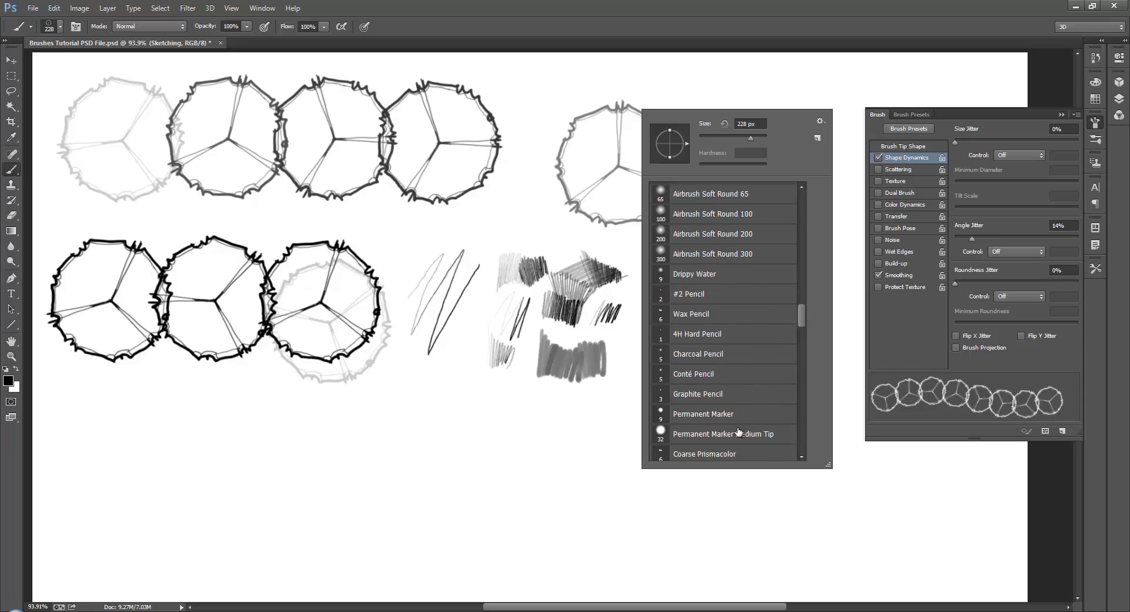
click(720, 457)
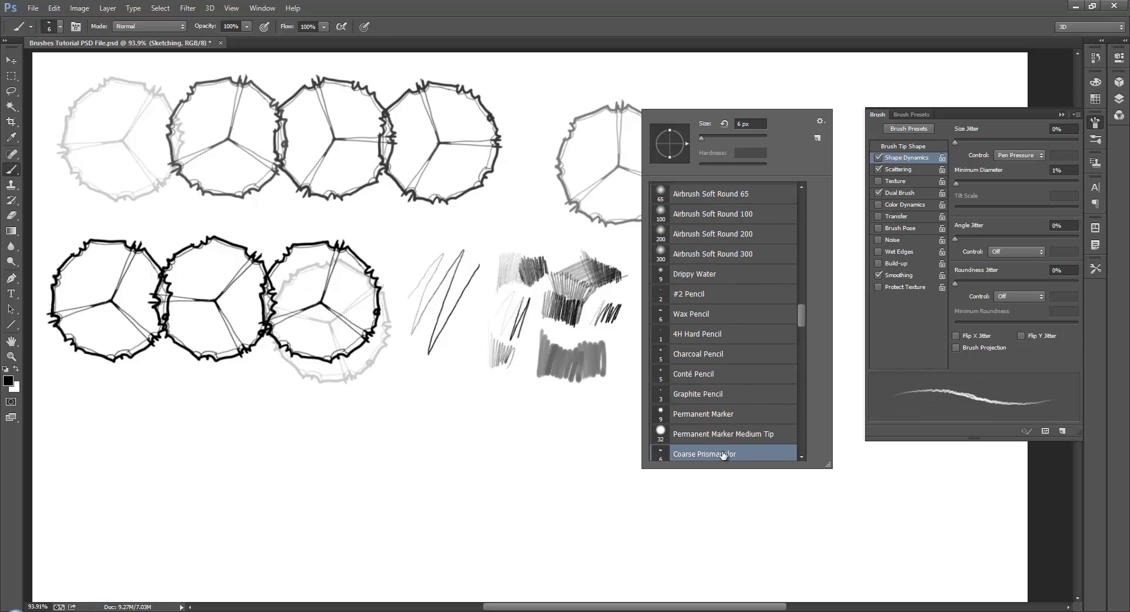
double_click(720, 458)
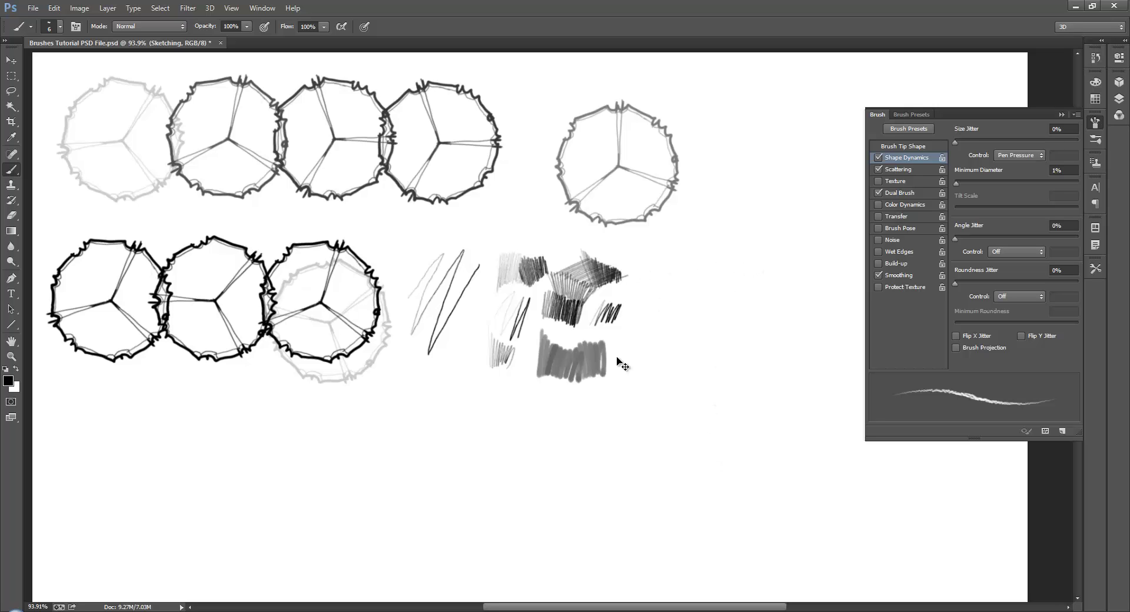
Clear all sample strokes and trees from the Sketching layer and deselect
key(ctrl+a)
key(Delete)
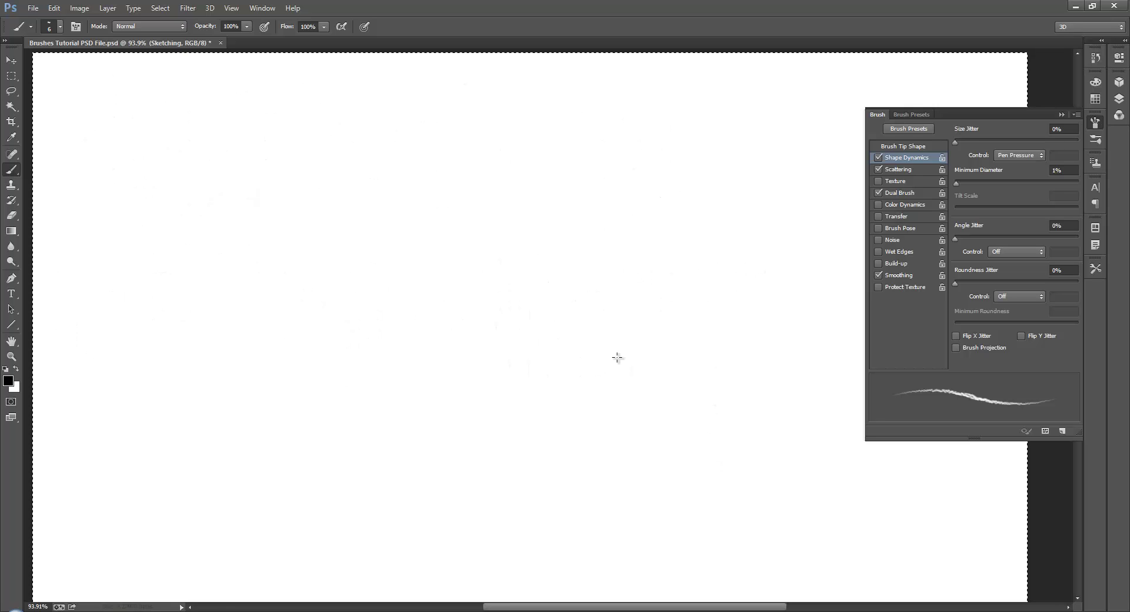
key(ctrl+d)
Set the Coarse Prismacolor brush's Scatter to 95% and pick a green swatch as the foreground colour
click(909, 170)
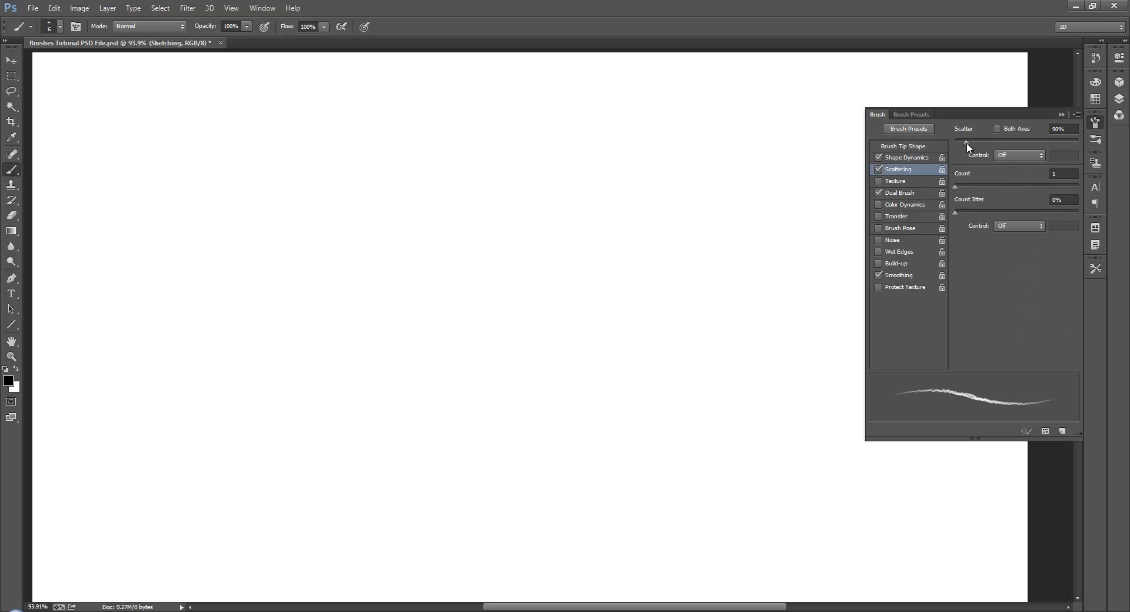
mouse_move(966, 141)
mouse_down()
mouse_move(990, 141)
mouse_move(965, 145)
mouse_up()
click(1095, 100)
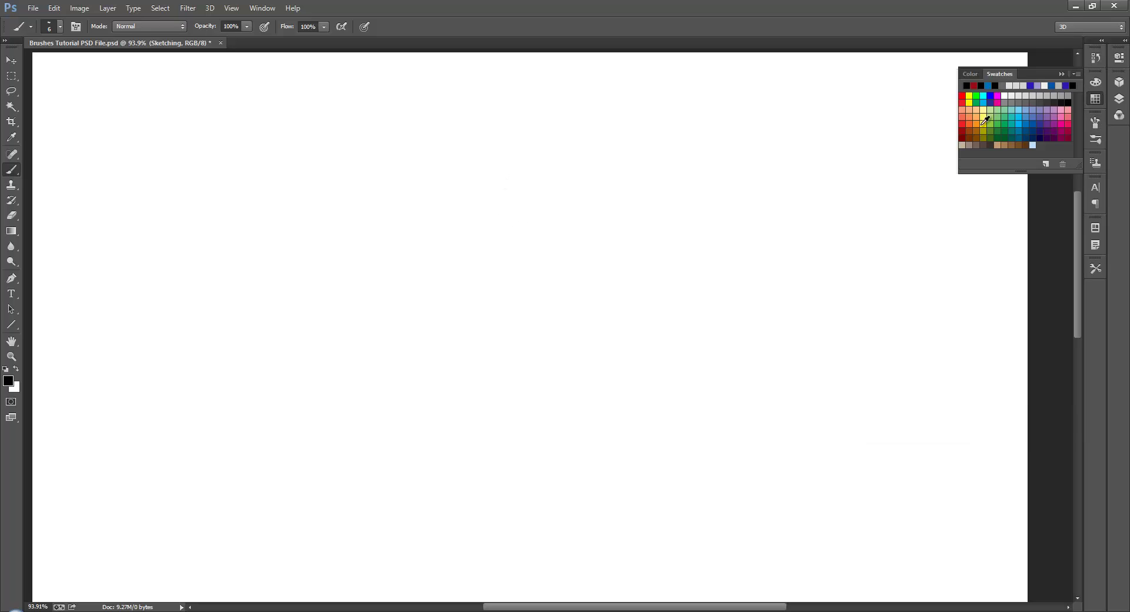
click(998, 123)
click(1060, 74)
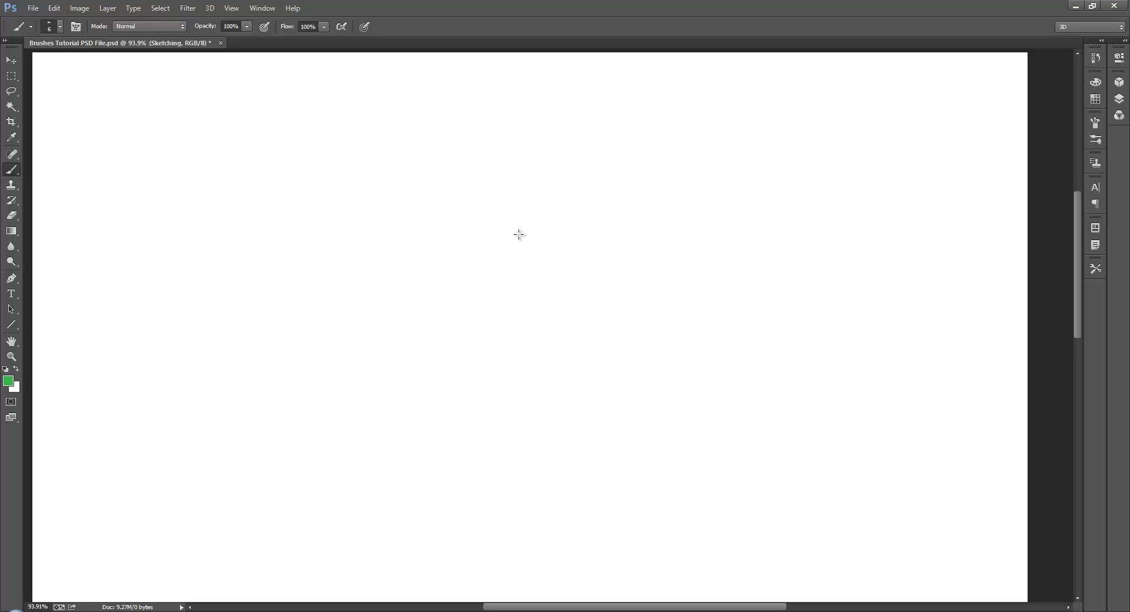
Draw a loose green zigzag tightening into dense hatching, with overlapping hatched patches and darker layered areas beside it
mouse_move(404, 282)
mouse_down()
mouse_move(478, 188)
mouse_move(425, 284)
mouse_move(491, 233)
mouse_move(482, 260)
mouse_move(493, 253)
mouse_move(512, 227)
mouse_move(518, 278)
mouse_move(525, 238)
mouse_move(531, 286)
mouse_up()
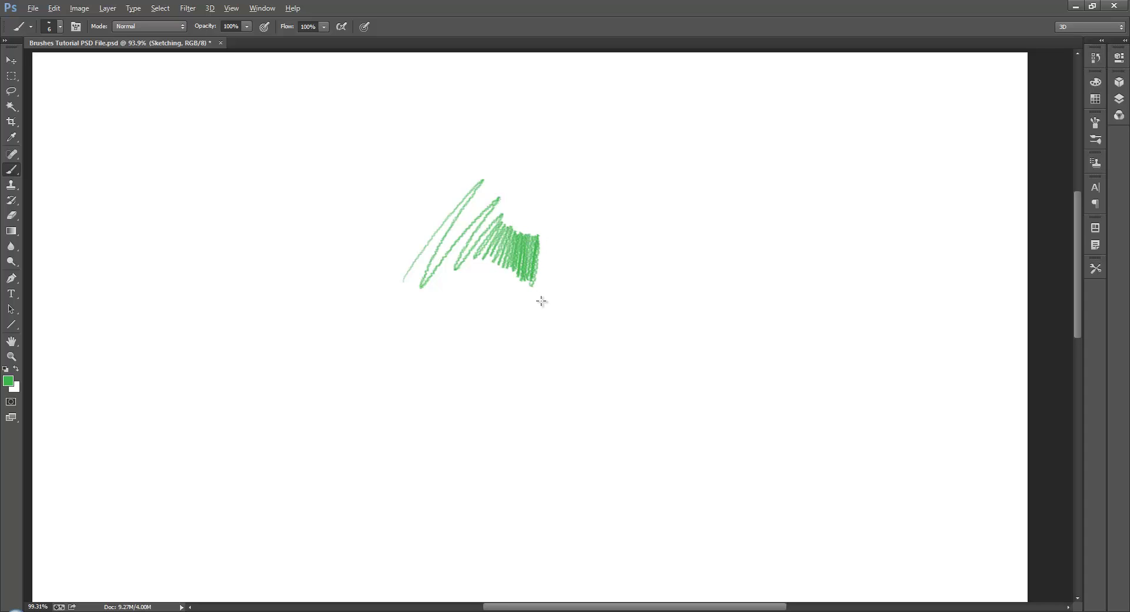
scroll(541, 301, up, 3)
mouse_move(501, 157)
mouse_down()
mouse_move(517, 202)
mouse_move(516, 156)
mouse_move(528, 213)
mouse_move(540, 160)
mouse_move(542, 215)
mouse_move(559, 178)
mouse_move(569, 181)
mouse_move(537, 262)
mouse_move(579, 247)
mouse_move(543, 289)
mouse_move(591, 265)
mouse_move(542, 292)
mouse_up()
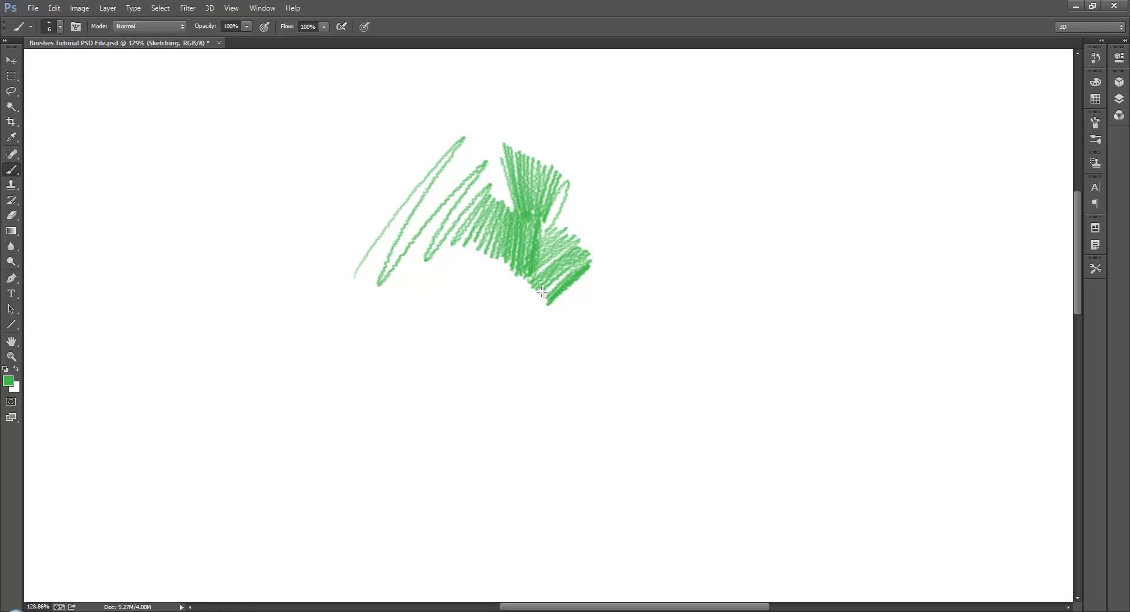
mouse_move(582, 194)
mouse_down()
mouse_move(585, 259)
mouse_move(605, 210)
mouse_move(581, 246)
mouse_move(591, 264)
mouse_move(586, 225)
mouse_move(596, 262)
mouse_move(593, 213)
mouse_move(600, 225)
mouse_move(611, 205)
mouse_move(608, 259)
mouse_up()
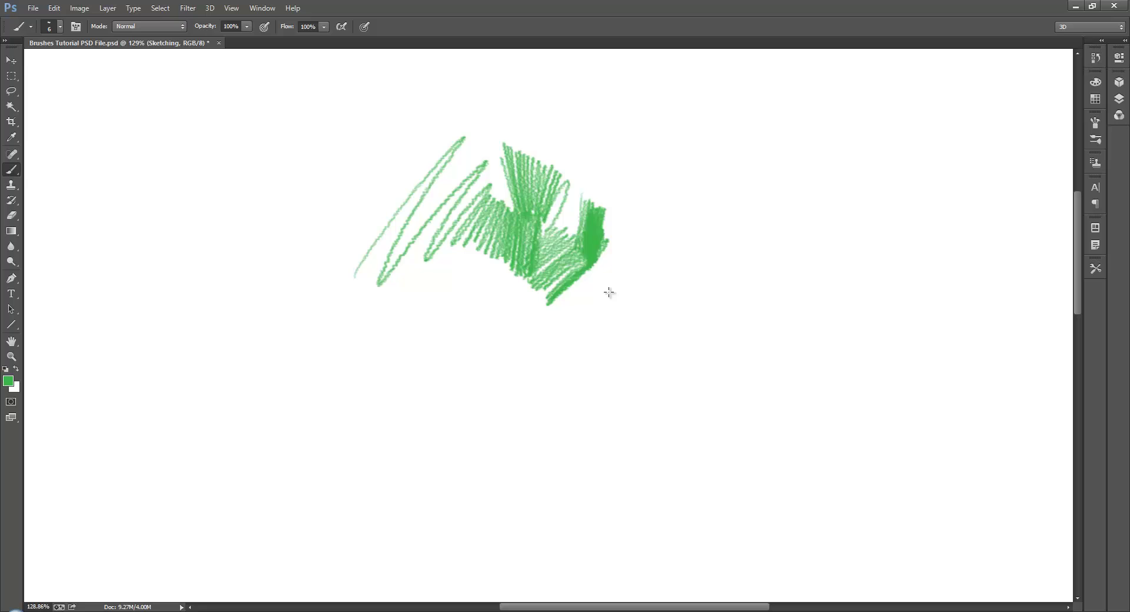
scroll(609, 292, down, 2)
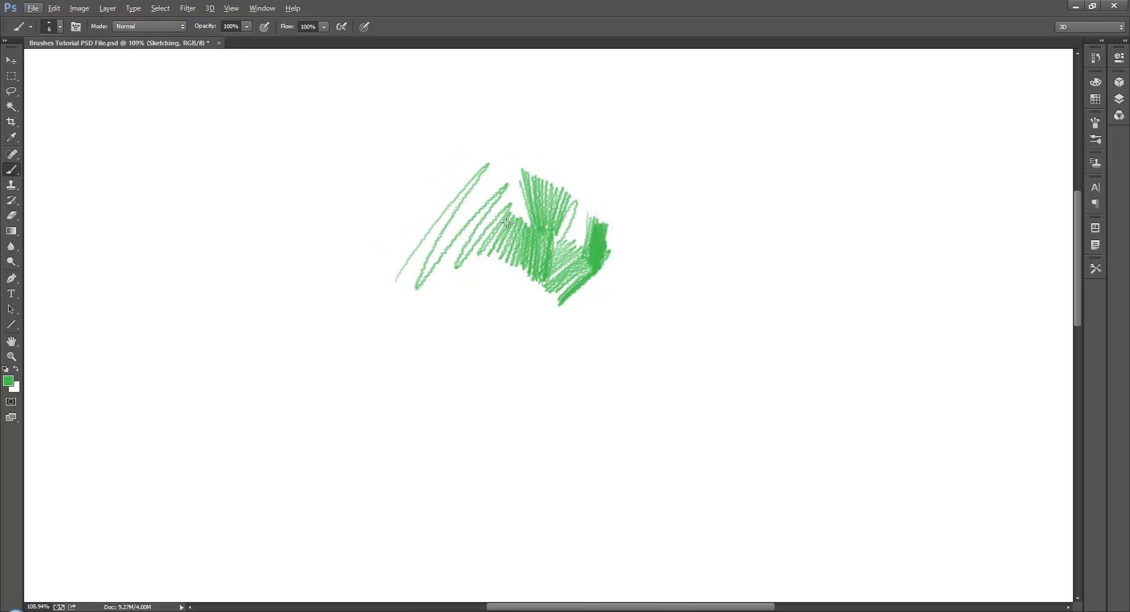
mouse_move(506, 222)
mouse_down()
mouse_move(522, 268)
mouse_move(526, 227)
mouse_move(547, 263)
mouse_up()
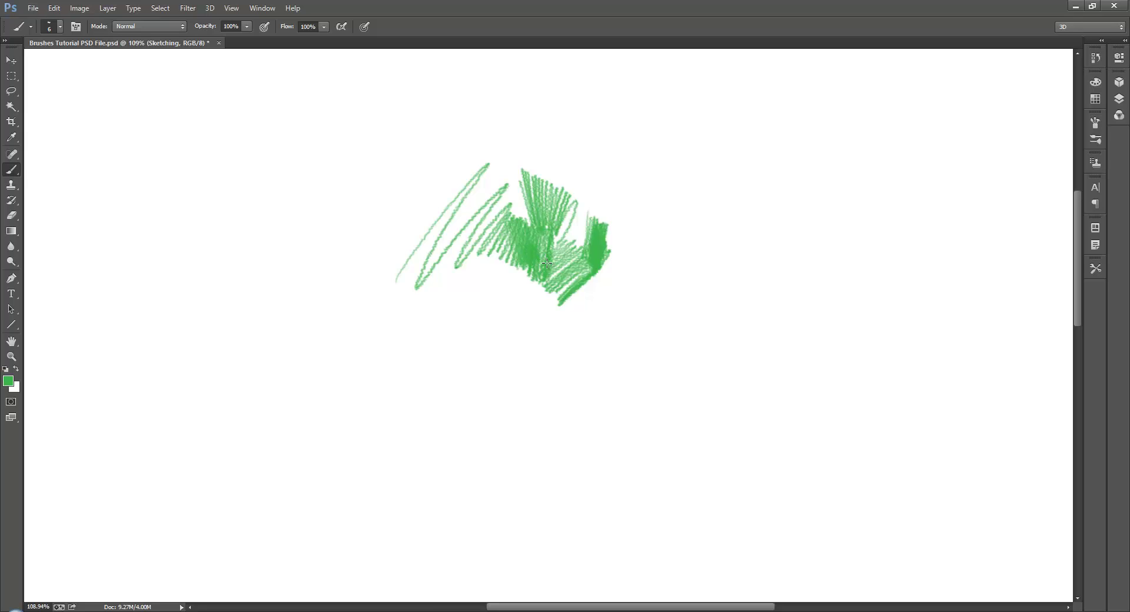
Enable Texture for the brush and hatch a textured green patch above the existing dense hatching
click(1096, 123)
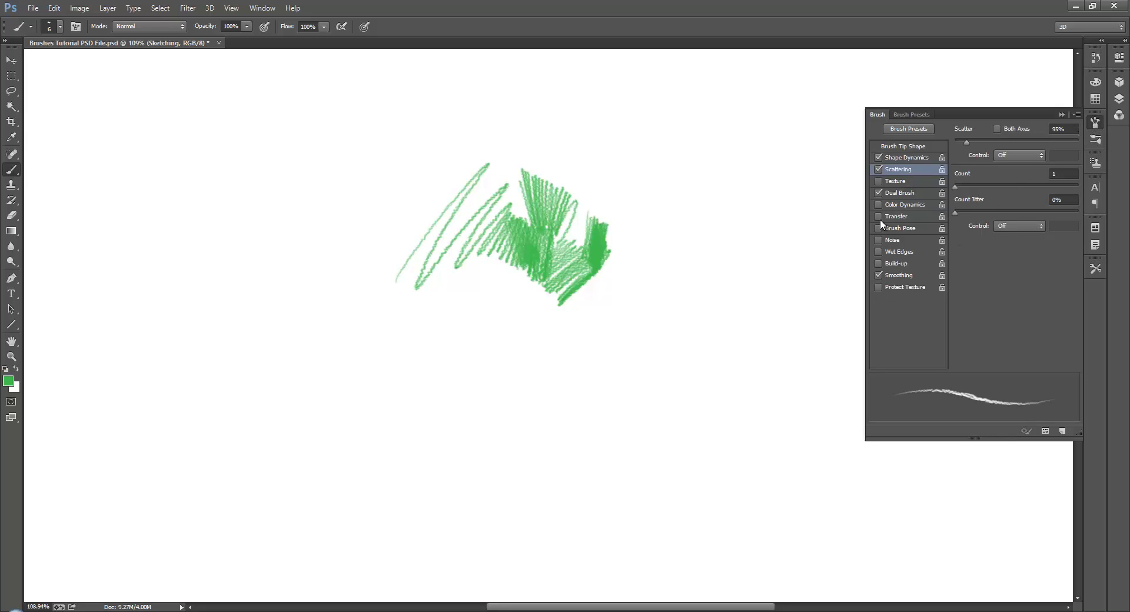
click(996, 129)
click(896, 181)
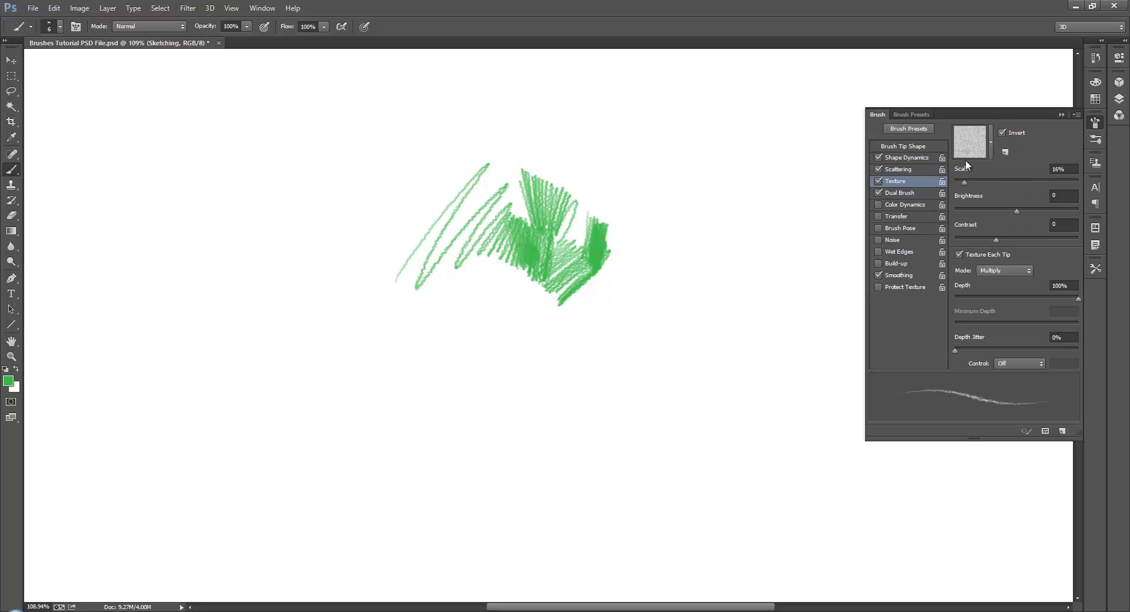
mouse_move(593, 158)
mouse_down()
mouse_move(605, 207)
mouse_move(612, 166)
mouse_move(618, 202)
mouse_move(631, 167)
mouse_move(636, 204)
mouse_move(639, 168)
mouse_move(655, 203)
mouse_move(662, 169)
mouse_up()
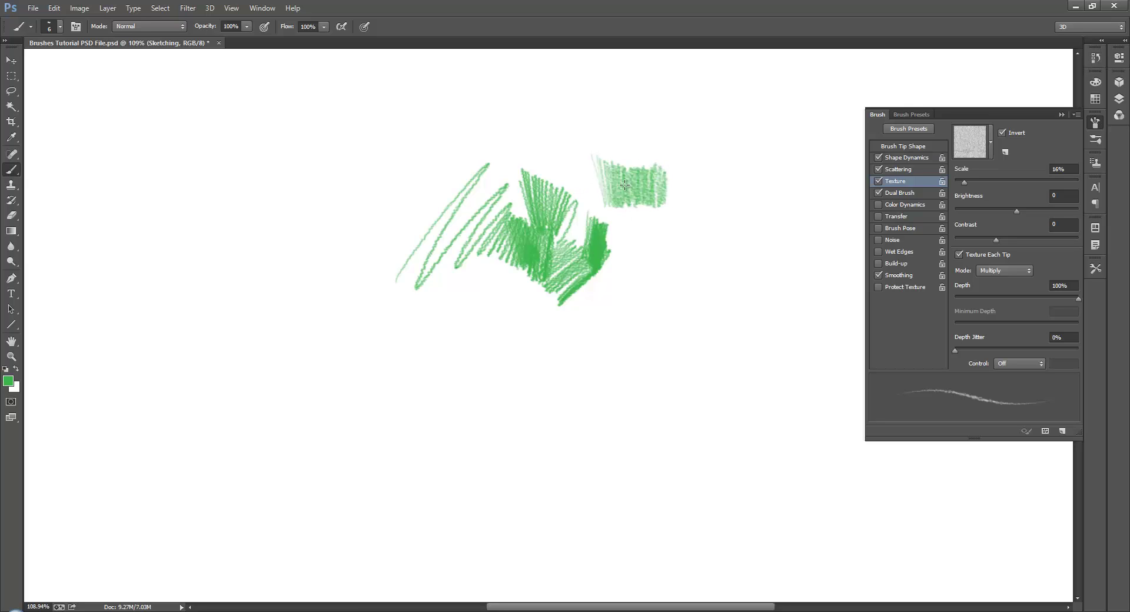
scroll(626, 197, up, 5)
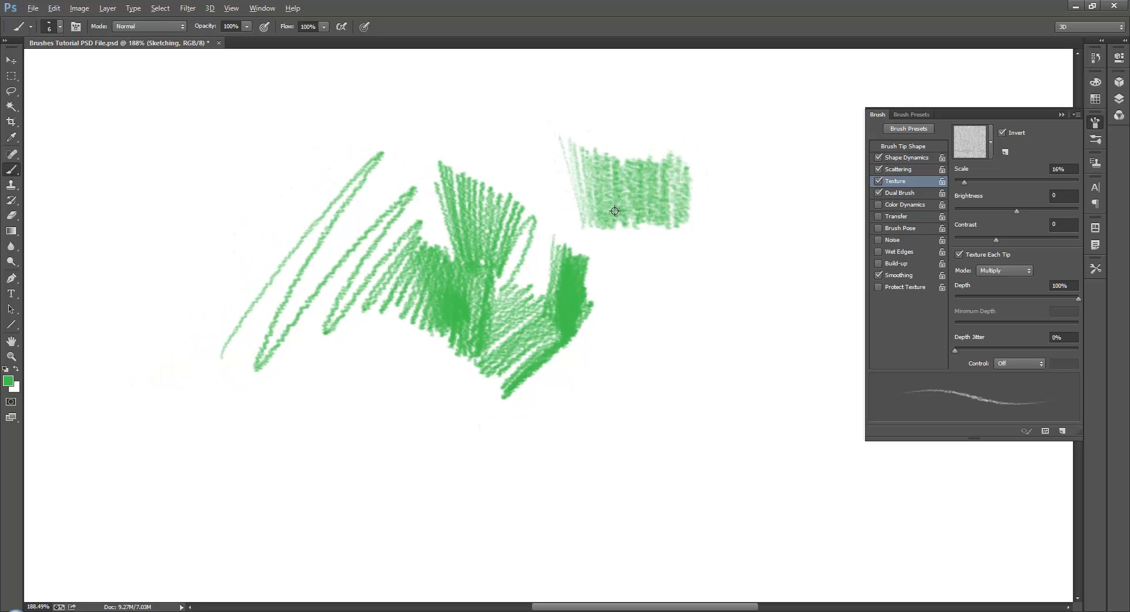
scroll(618, 208, up, 1)
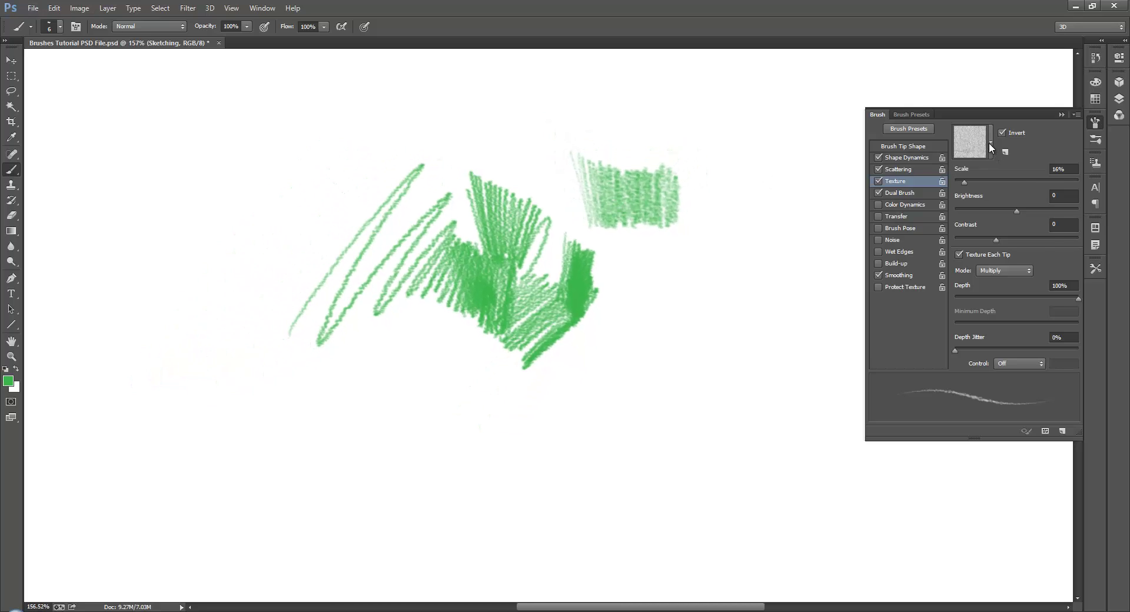
Review the available texture patterns and compare the Dual Brush settings with the Brush Tip Shape settings
click(991, 143)
click(1036, 142)
click(900, 193)
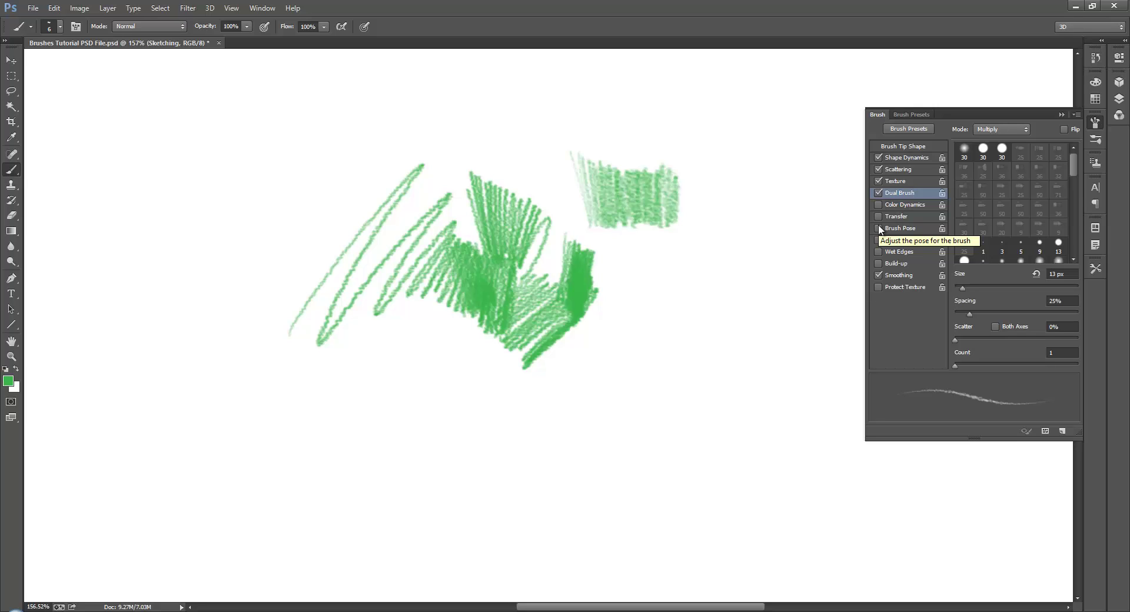
click(906, 146)
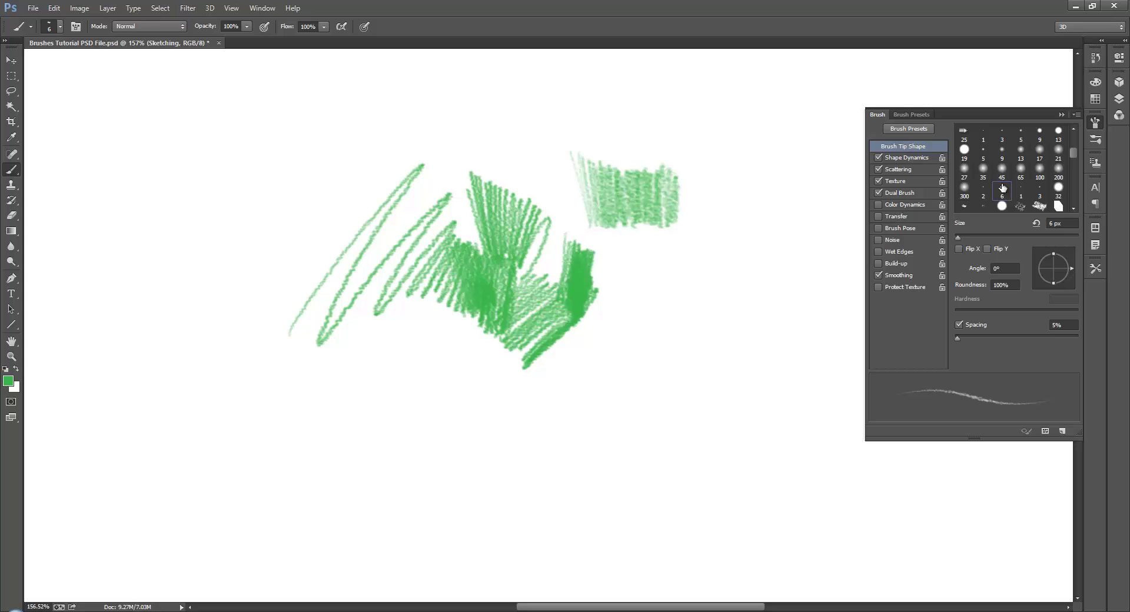
click(898, 194)
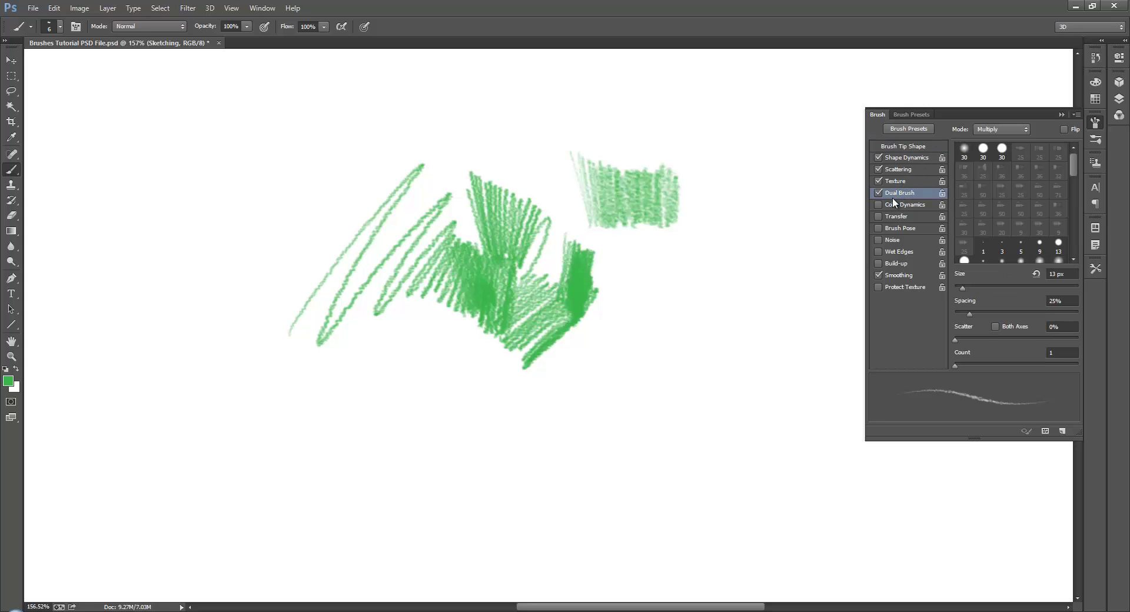
Choose the 18 px dual brush tip and hatch two green patches beside and below the textured patch
drag(1072, 167, 1080, 238)
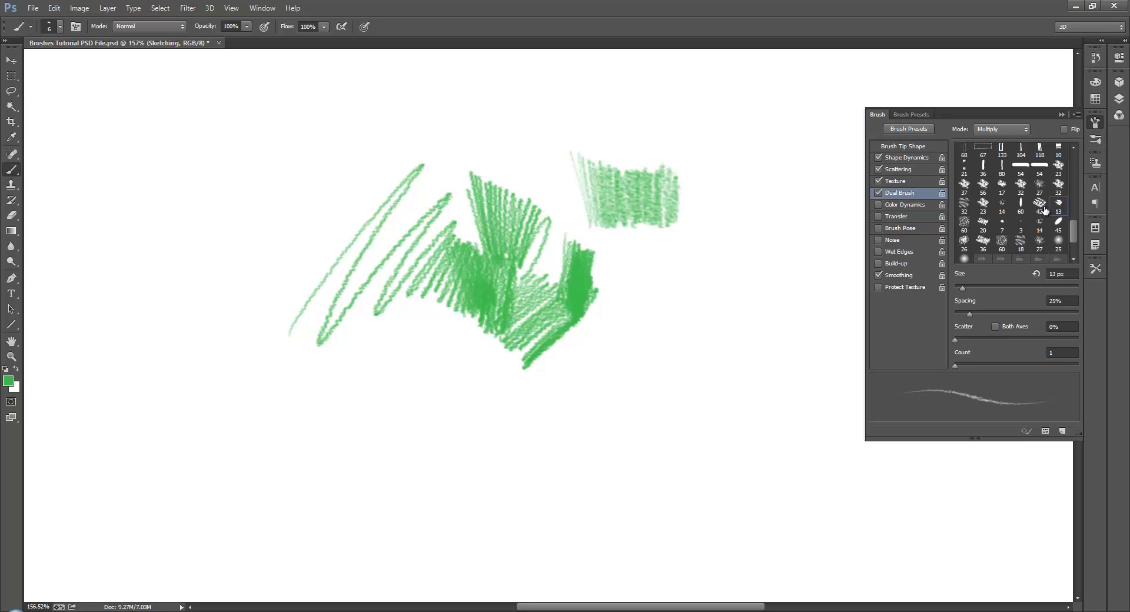
click(1021, 242)
mouse_move(717, 178)
mouse_down()
mouse_move(708, 227)
mouse_move(733, 198)
mouse_move(728, 243)
mouse_move(750, 217)
mouse_move(747, 251)
mouse_move(769, 224)
mouse_move(758, 267)
mouse_move(779, 241)
mouse_move(772, 270)
mouse_move(792, 248)
mouse_move(780, 285)
mouse_up()
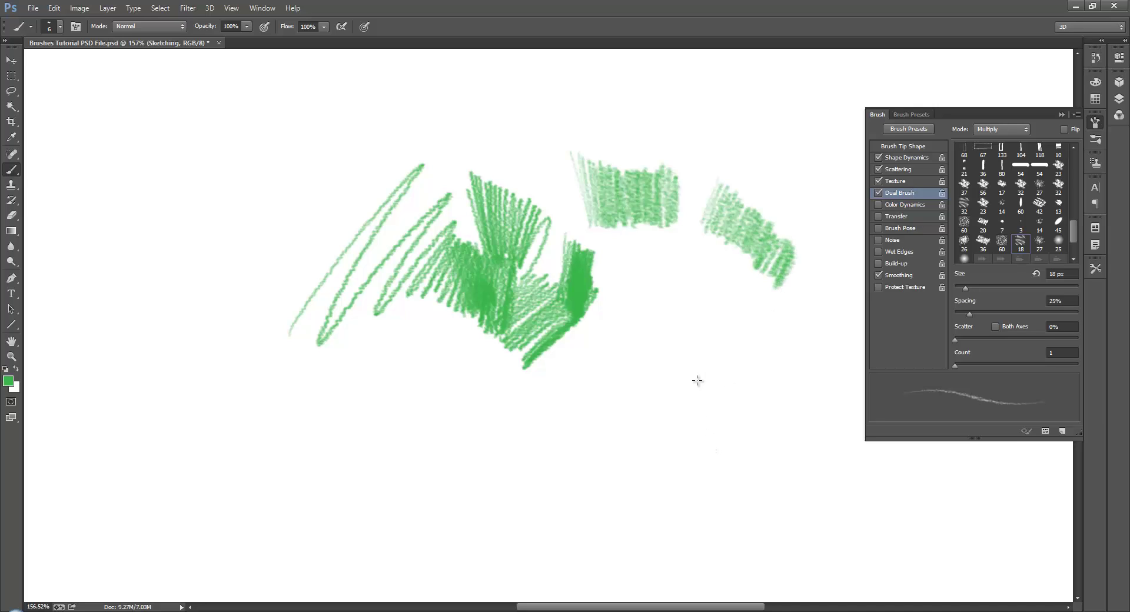
mouse_move(667, 268)
mouse_down()
mouse_move(684, 325)
mouse_move(698, 287)
mouse_move(694, 321)
mouse_move(715, 283)
mouse_move(713, 338)
mouse_move(726, 305)
mouse_move(723, 348)
mouse_move(742, 329)
mouse_up()
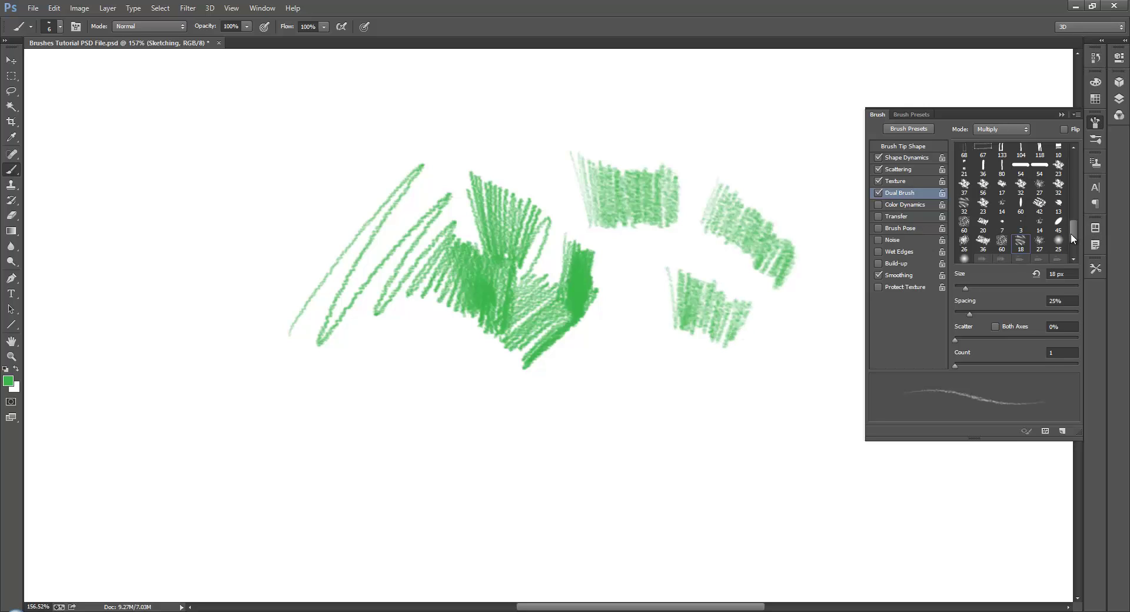
Hatch a patch below the others with the 93 px dual brush tip and one beside the zigzag with the 236 px tip
mouse_move(1072, 233)
mouse_down()
mouse_move(1072, 244)
mouse_move(1075, 211)
mouse_up()
click(1002, 162)
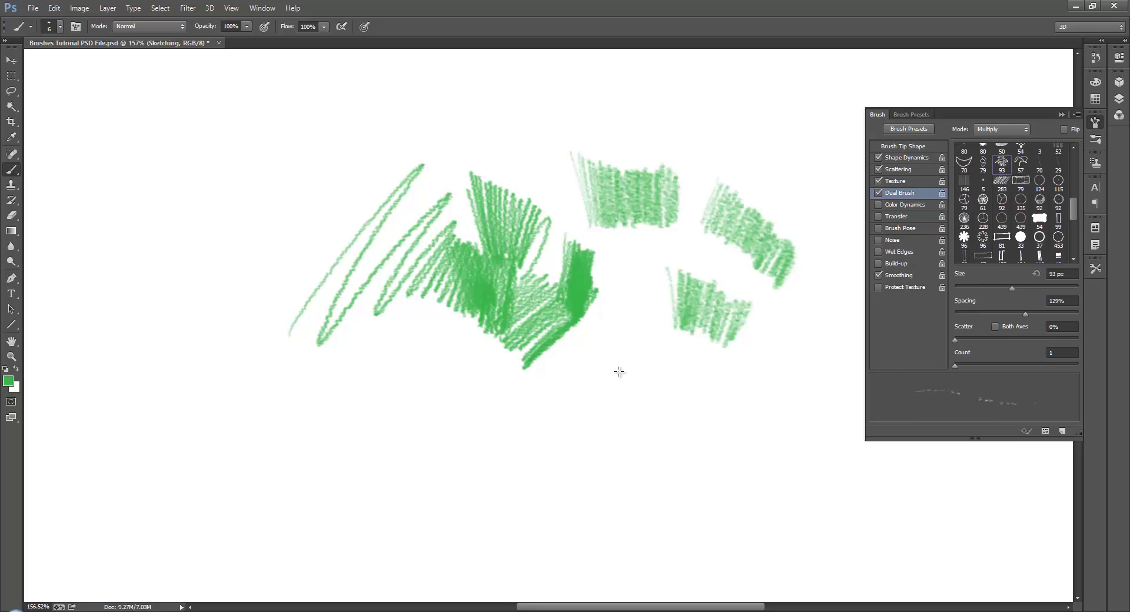
mouse_move(600, 391)
mouse_down()
mouse_move(624, 363)
mouse_move(617, 397)
mouse_move(656, 379)
mouse_move(644, 431)
mouse_move(663, 422)
mouse_move(692, 449)
mouse_move(653, 443)
mouse_move(658, 411)
mouse_move(670, 386)
mouse_move(688, 425)
mouse_move(709, 401)
mouse_move(709, 433)
mouse_up()
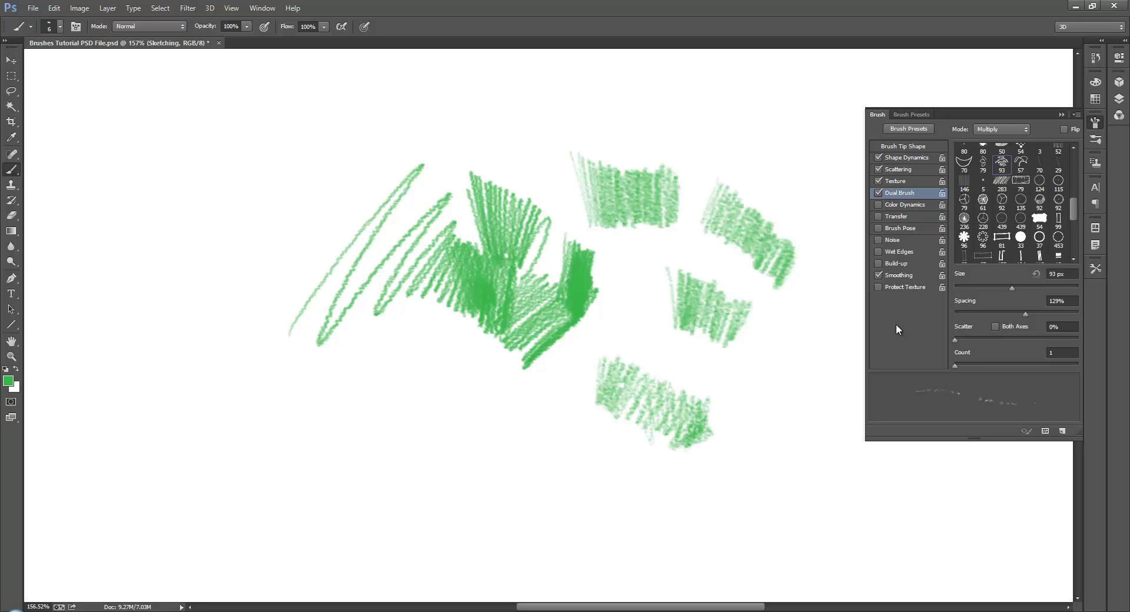
click(964, 218)
mouse_move(229, 166)
mouse_down()
mouse_move(195, 204)
mouse_move(265, 188)
mouse_move(282, 236)
mouse_move(253, 271)
mouse_move(268, 212)
mouse_move(274, 247)
mouse_move(282, 201)
mouse_move(304, 194)
mouse_up()
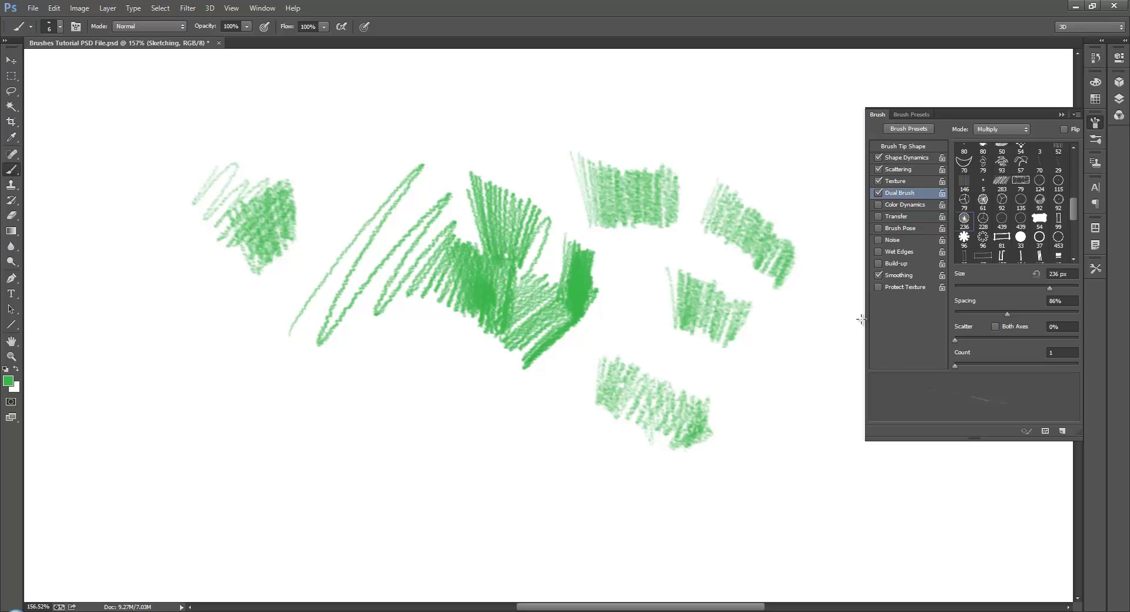
Enable Color Dynamics for the brush and set the background colour to bright red
click(911, 205)
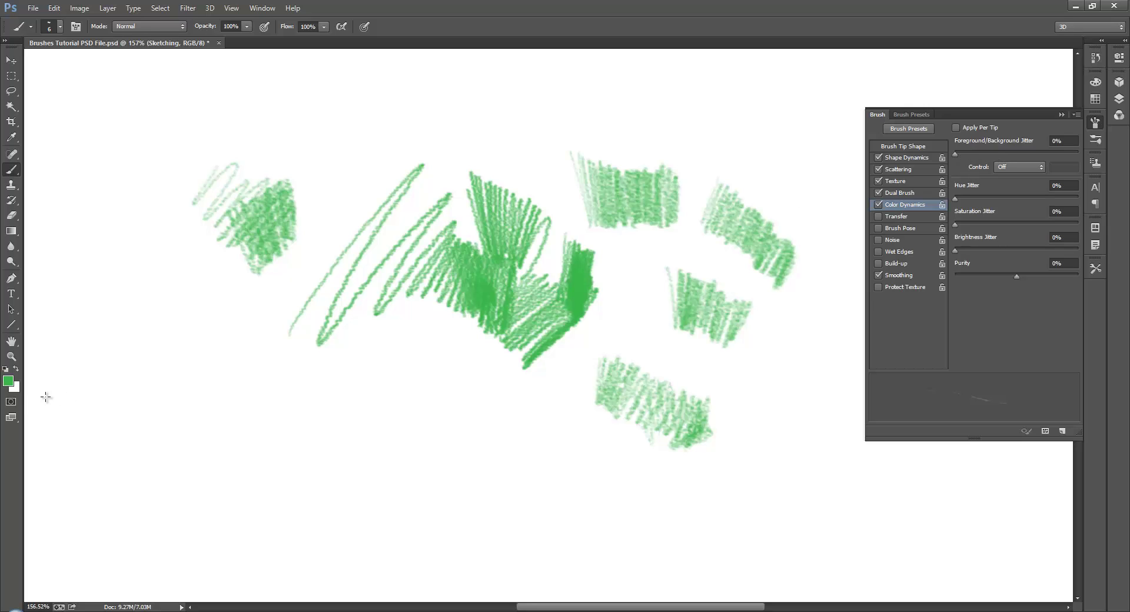
click(16, 388)
text(ff0000)
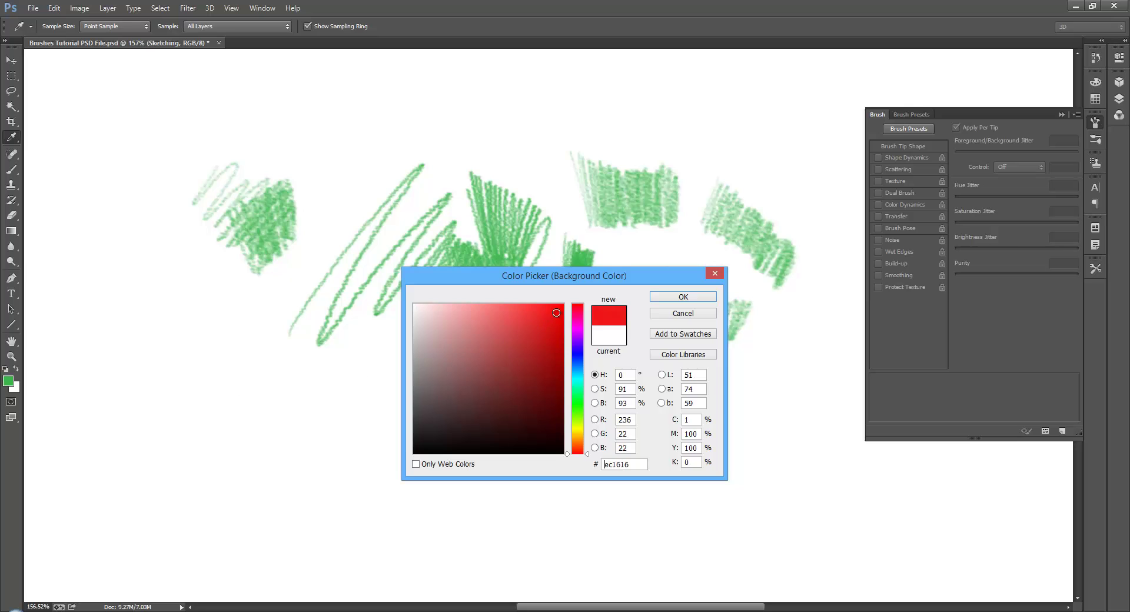
click(683, 297)
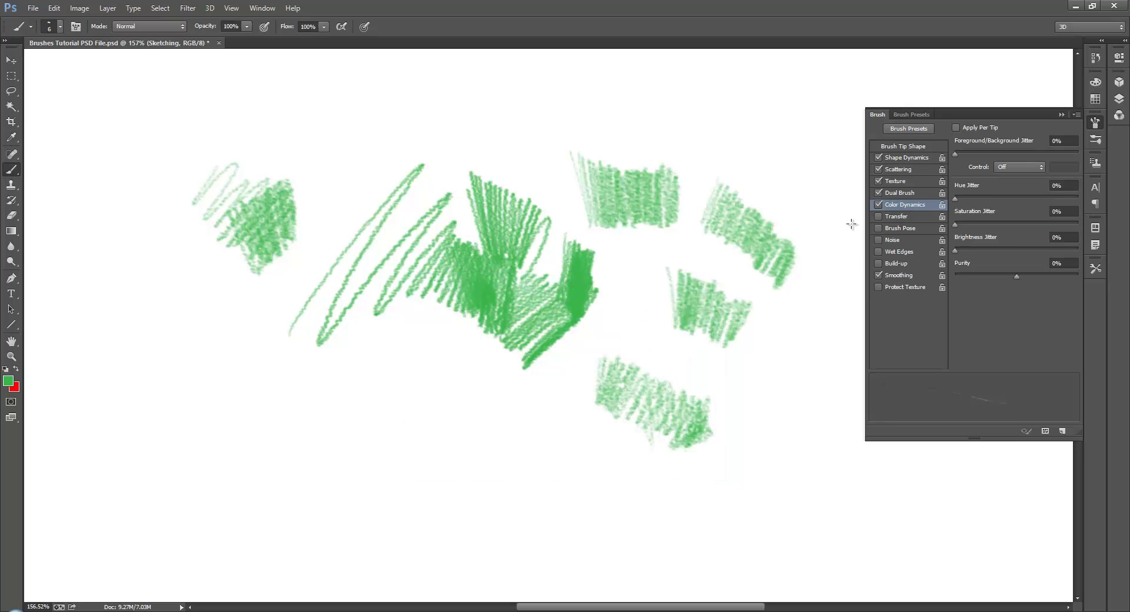
Hatch a patch above the textured ones without jitter, then set Foreground/Background Jitter to 37% and hatch another beside it
mouse_move(671, 130)
mouse_down()
mouse_move(685, 106)
mouse_move(712, 105)
mouse_move(732, 136)
mouse_move(706, 152)
mouse_up()
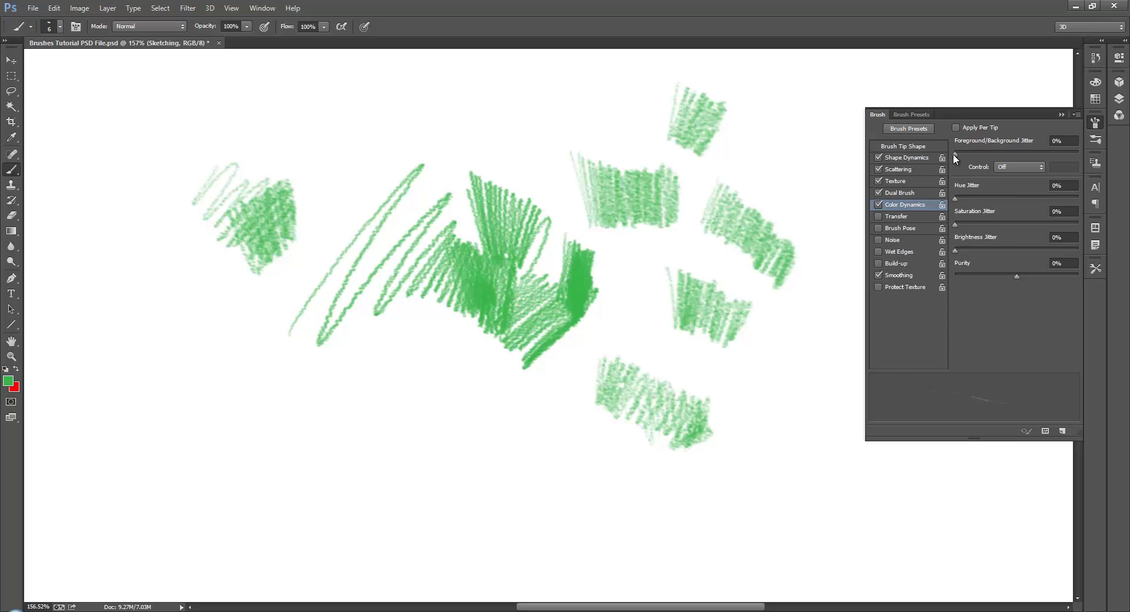
drag(955, 155, 1000, 153)
mouse_move(759, 110)
mouse_down()
mouse_move(739, 152)
mouse_move(776, 109)
mouse_move(755, 166)
mouse_move(786, 127)
mouse_move(779, 173)
mouse_move(776, 155)
mouse_move(766, 165)
mouse_move(803, 136)
mouse_up()
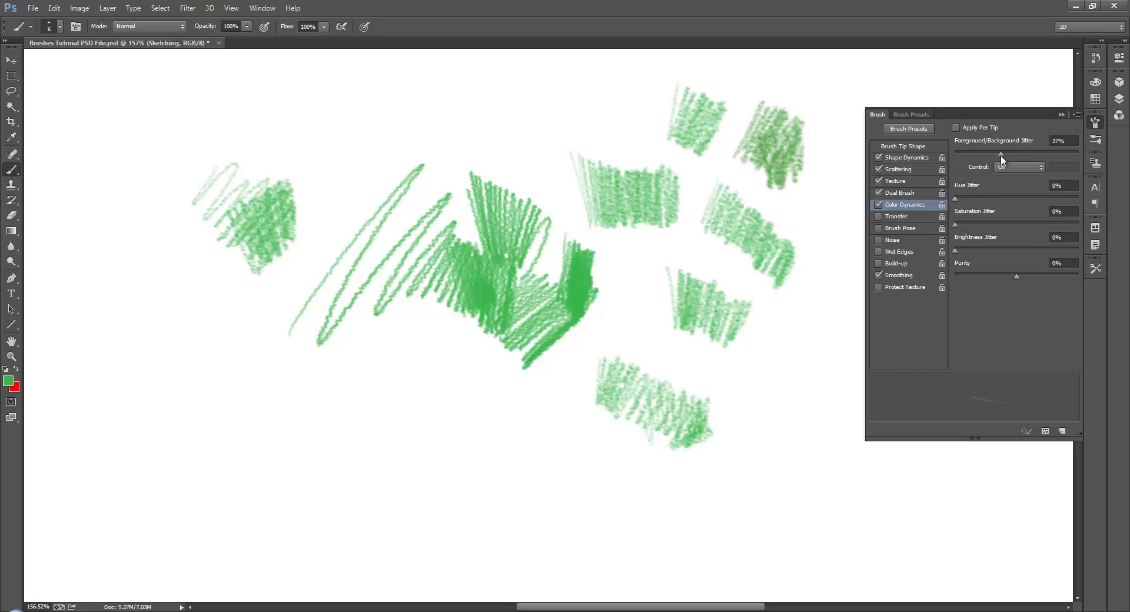
Set Foreground/Background Jitter to 51% with Control left Off and hatch a patch above the dense green hatching
drag(1005, 151, 1019, 153)
click(1018, 167)
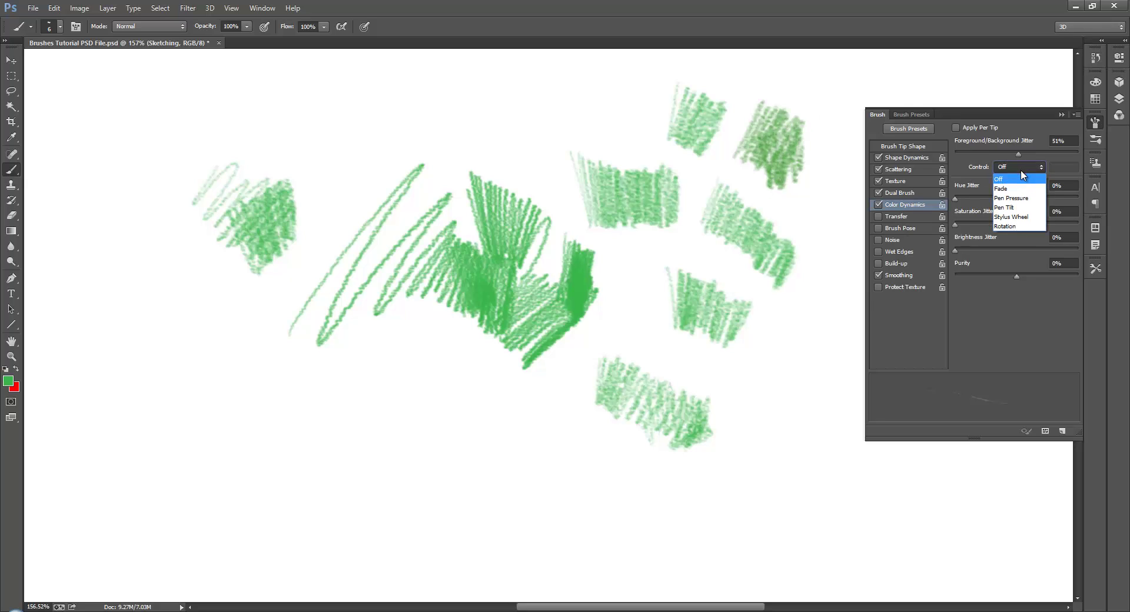
click(1019, 169)
mouse_move(468, 145)
mouse_down()
mouse_move(480, 100)
mouse_move(509, 105)
mouse_move(537, 132)
mouse_move(553, 118)
mouse_move(556, 132)
mouse_move(519, 120)
mouse_move(523, 146)
mouse_up()
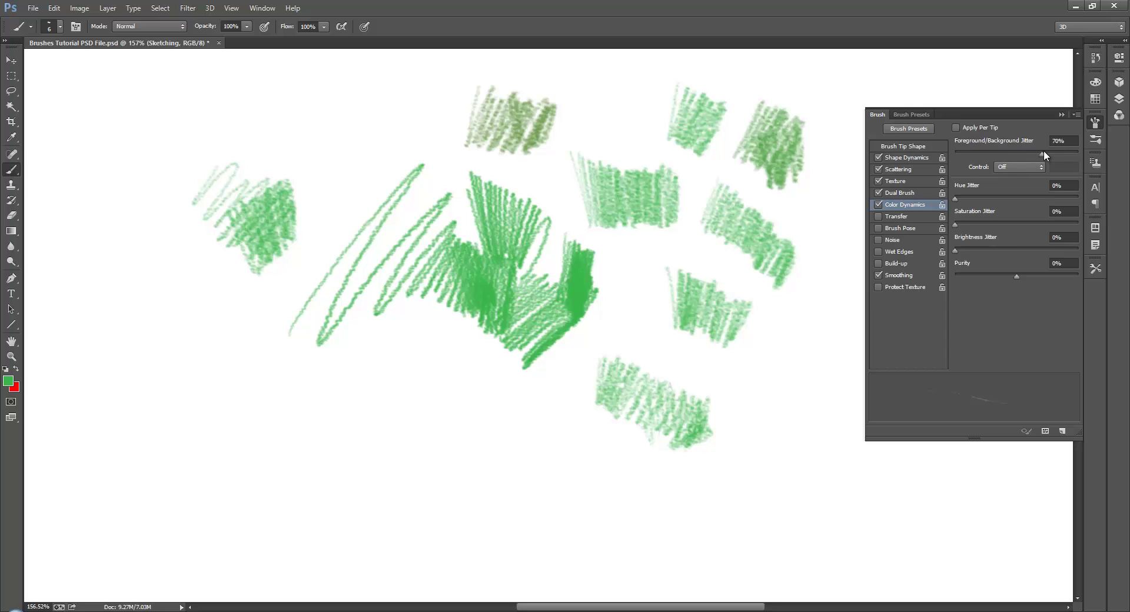
Set Foreground/Background Jitter to 72% and hatch overlapping patches across the end of the newest sample
drag(1043, 152, 1045, 152)
mouse_move(528, 82)
mouse_down()
mouse_move(541, 140)
mouse_move(559, 144)
mouse_move(571, 106)
mouse_move(600, 98)
mouse_move(590, 137)
mouse_up()
mouse_move(537, 104)
mouse_down()
mouse_move(531, 133)
mouse_move(561, 120)
mouse_move(551, 142)
mouse_move(591, 133)
mouse_move(558, 163)
mouse_move(557, 95)
mouse_move(574, 138)
mouse_move(561, 118)
mouse_move(580, 136)
mouse_move(576, 93)
mouse_move(596, 132)
mouse_move(605, 110)
mouse_move(562, 116)
mouse_move(556, 145)
mouse_move(565, 117)
mouse_move(591, 137)
mouse_move(583, 123)
mouse_move(553, 146)
mouse_move(586, 139)
mouse_up()
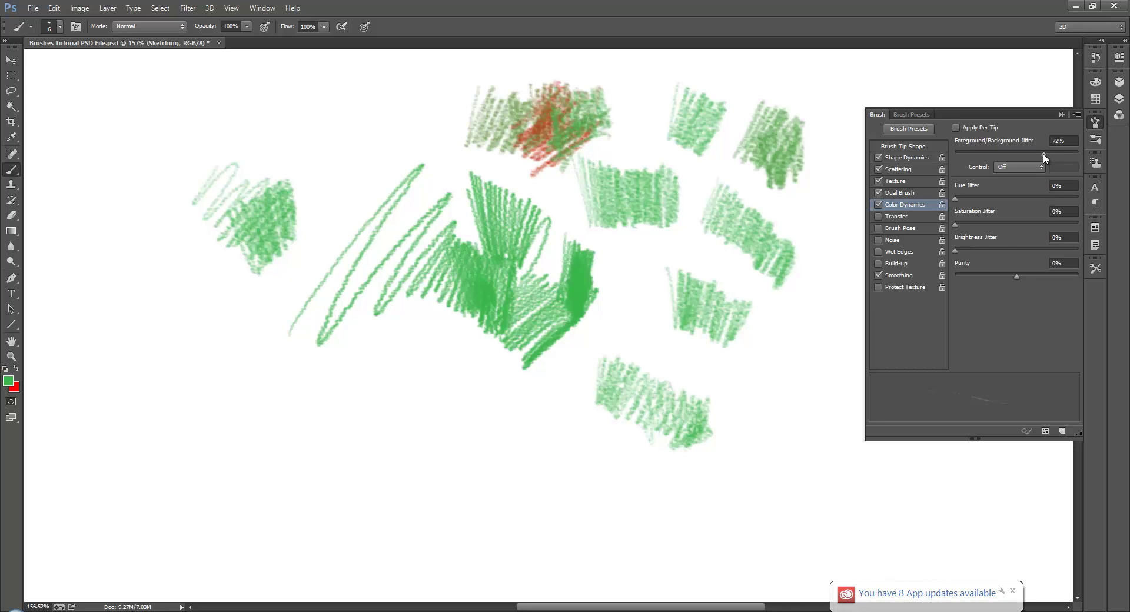
Set Foreground/Background Jitter to 0% with Control on Pen Pressure and hatch overlapping patches below the leftmost green sample
drag(1043, 154, 960, 154)
click(1014, 168)
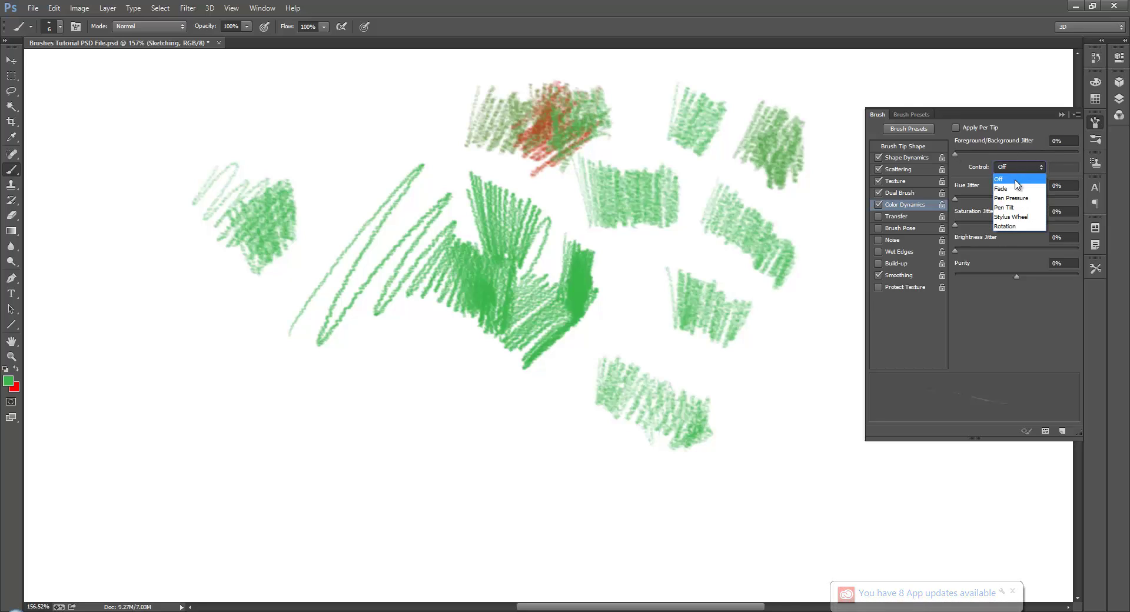
click(1012, 198)
mouse_move(184, 272)
mouse_down()
mouse_move(195, 292)
mouse_move(198, 270)
mouse_move(214, 317)
mouse_move(222, 275)
mouse_move(239, 331)
mouse_up()
mouse_move(176, 249)
mouse_down()
mouse_move(223, 276)
mouse_move(214, 248)
mouse_move(232, 265)
mouse_move(213, 271)
mouse_move(193, 263)
mouse_move(199, 253)
mouse_move(223, 268)
mouse_move(203, 307)
mouse_move(238, 259)
mouse_move(241, 273)
mouse_move(252, 268)
mouse_move(235, 304)
mouse_move(269, 272)
mouse_move(242, 312)
mouse_move(275, 289)
mouse_move(263, 329)
mouse_move(312, 306)
mouse_up()
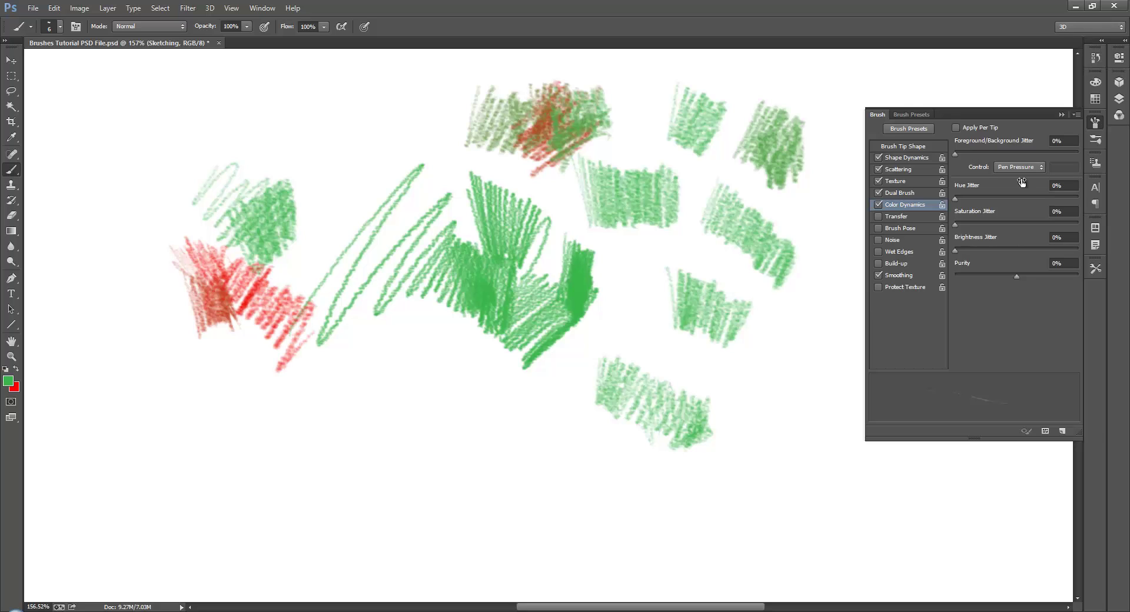
Set the colour Control to Off and Hue Jitter to 29%, and hatch several adjoining patches below the large green hatching
click(1010, 167)
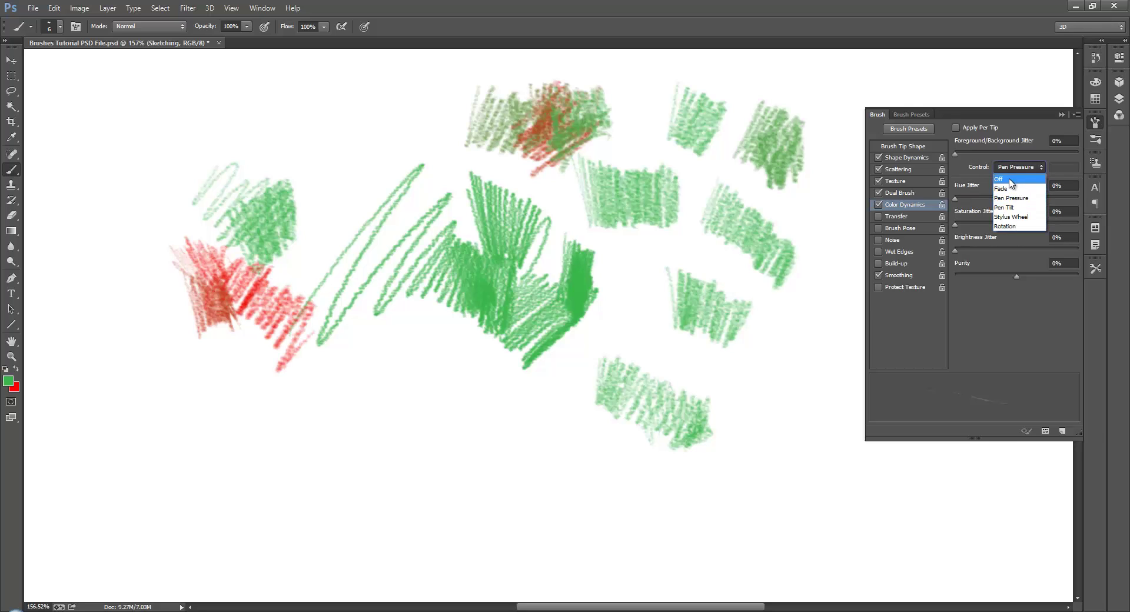
click(1008, 177)
drag(956, 200, 991, 200)
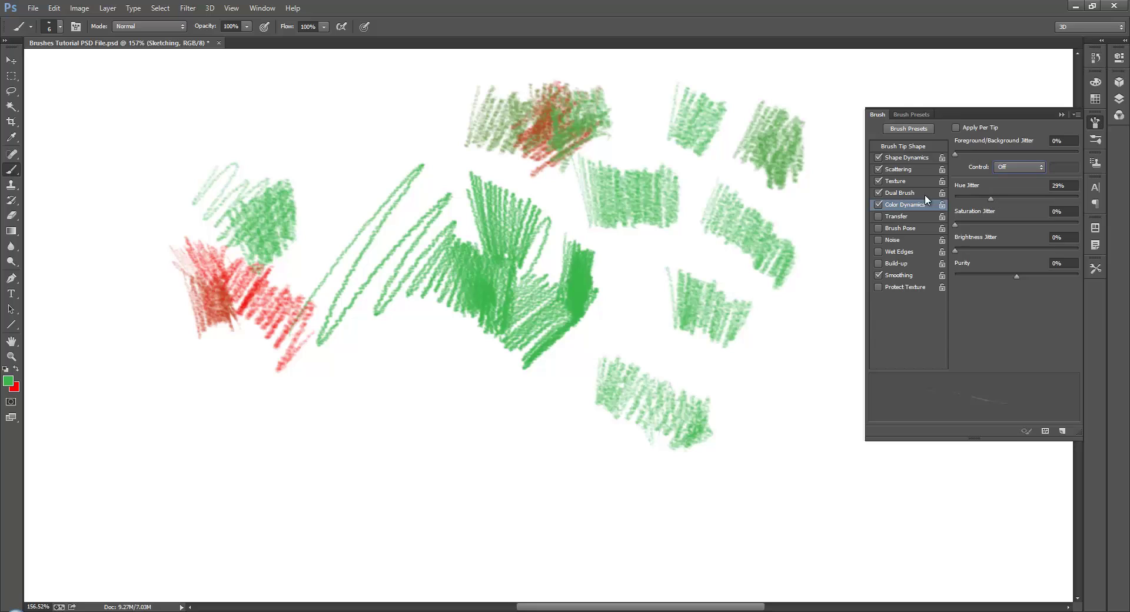
mouse_move(305, 441)
mouse_down()
mouse_move(389, 360)
mouse_move(396, 371)
mouse_move(358, 431)
mouse_move(423, 372)
mouse_move(392, 412)
mouse_move(418, 380)
mouse_move(404, 417)
mouse_move(433, 379)
mouse_move(417, 411)
mouse_move(436, 383)
mouse_move(428, 404)
mouse_move(447, 385)
mouse_move(447, 414)
mouse_move(468, 382)
mouse_move(469, 408)
mouse_move(491, 366)
mouse_move(492, 396)
mouse_move(511, 375)
mouse_move(498, 396)
mouse_move(519, 385)
mouse_move(525, 413)
mouse_move(449, 442)
mouse_move(473, 414)
mouse_move(474, 425)
mouse_move(476, 404)
mouse_move(487, 449)
mouse_up()
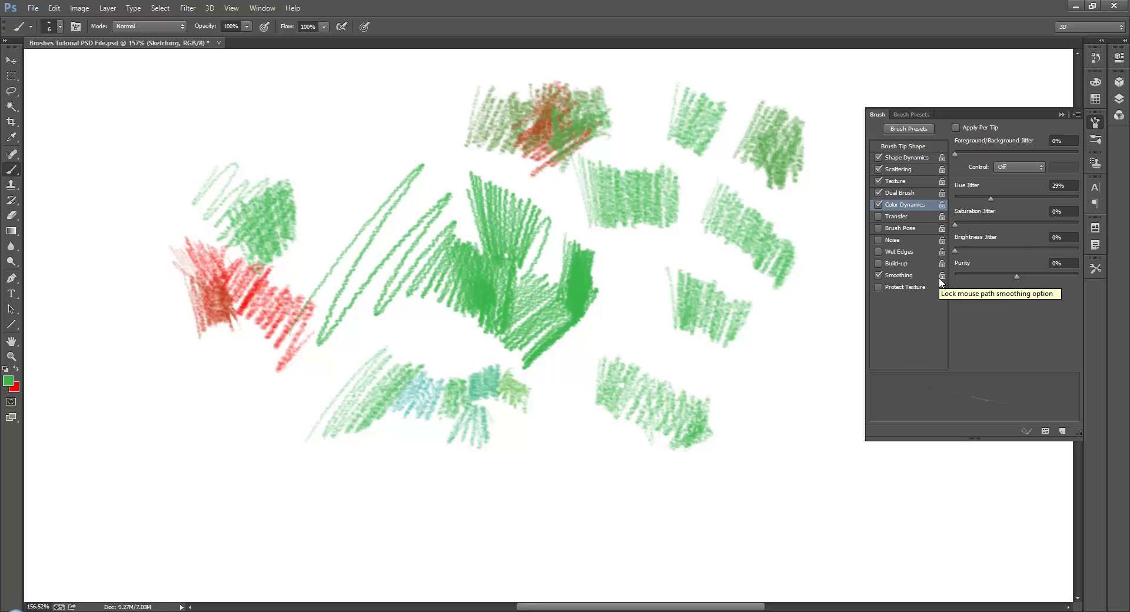
Replace Color Dynamics with Transfer, set Opacity Jitter Control to Pen Pressure, and hatch faint patches above the upper-right sample
click(878, 205)
click(881, 217)
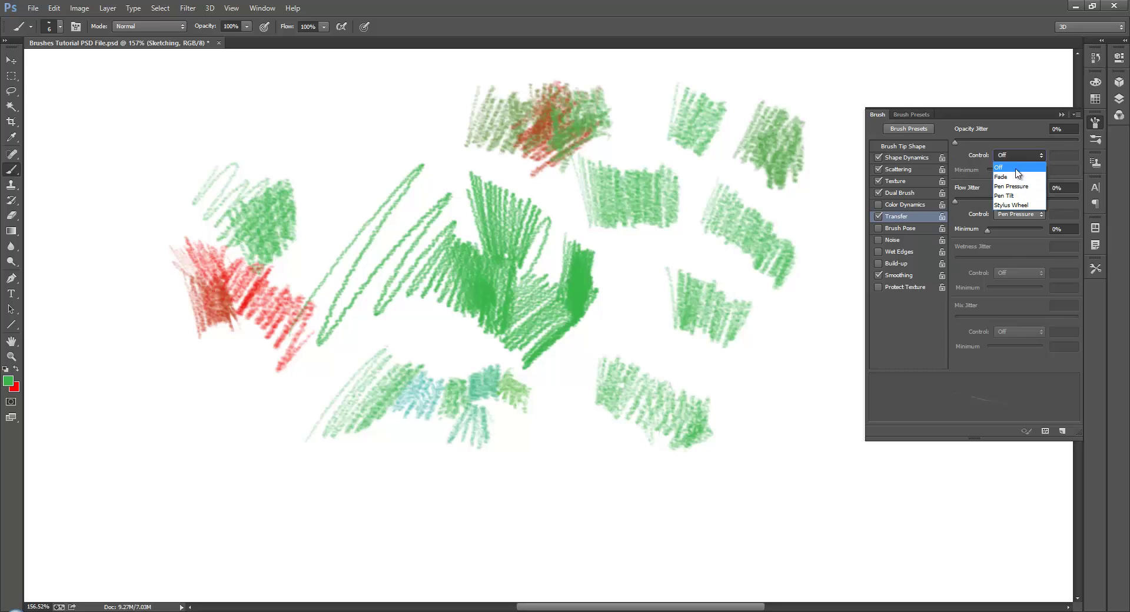
click(1006, 175)
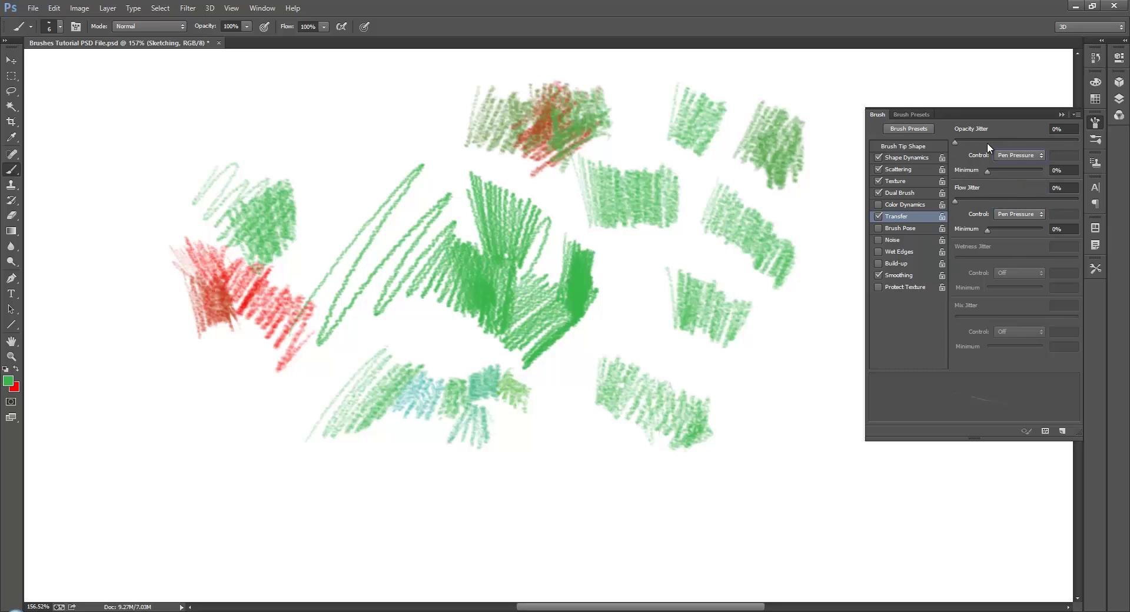
mouse_move(816, 104)
mouse_down()
mouse_move(827, 83)
mouse_move(826, 124)
mouse_move(850, 91)
mouse_up()
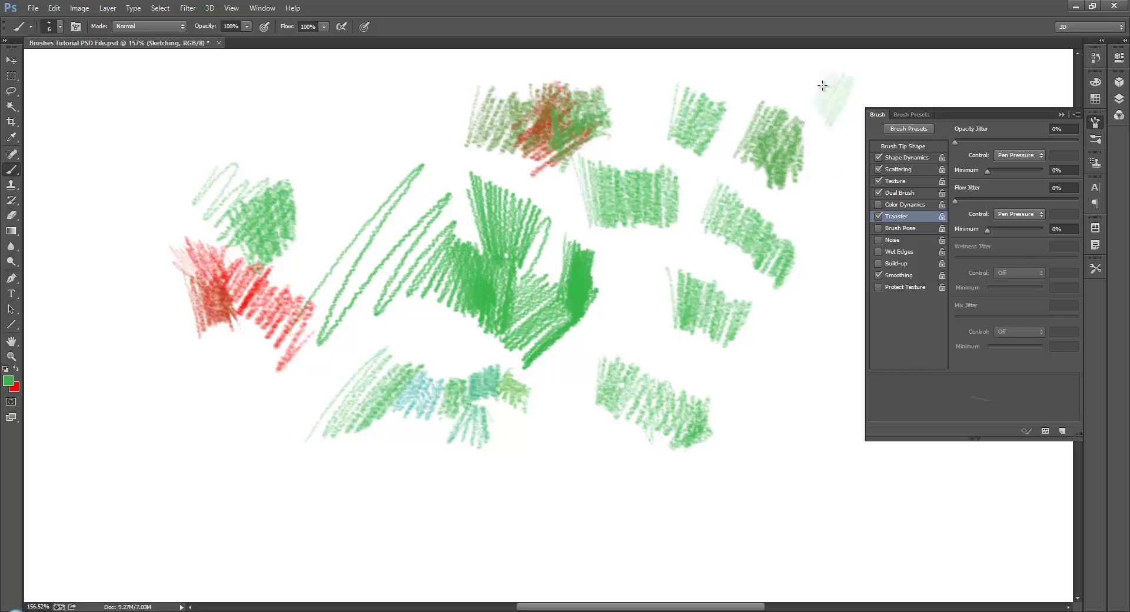
mouse_move(814, 64)
mouse_down()
mouse_move(800, 98)
mouse_move(829, 72)
mouse_move(826, 86)
mouse_up()
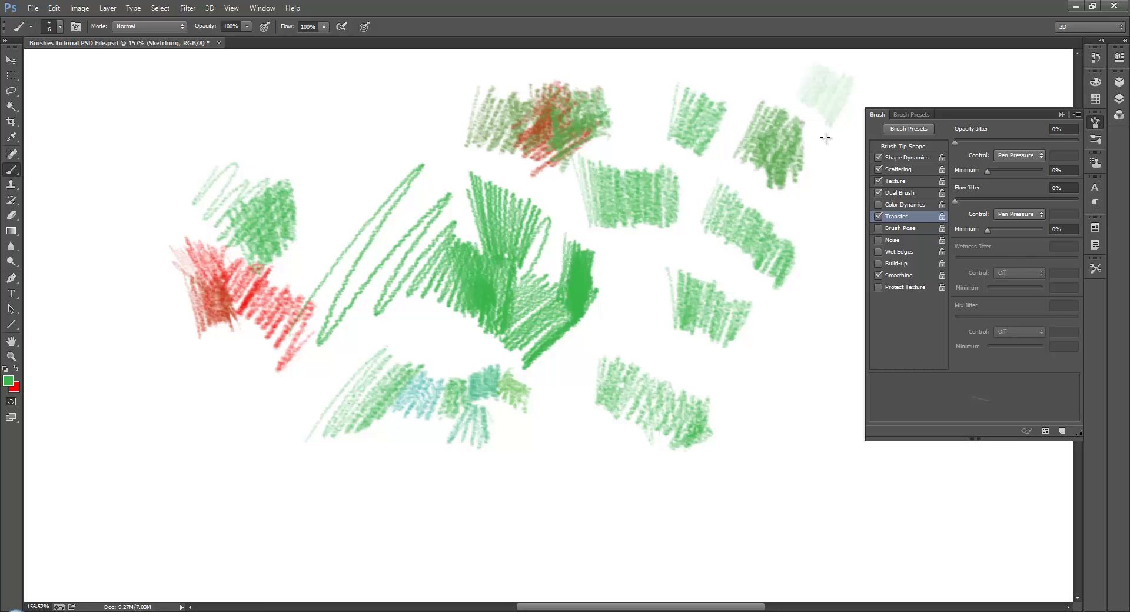
Turn off Transfer, turn on Brush Pose, and try the Noise option with a short stroke beside the lower-right samples
click(878, 216)
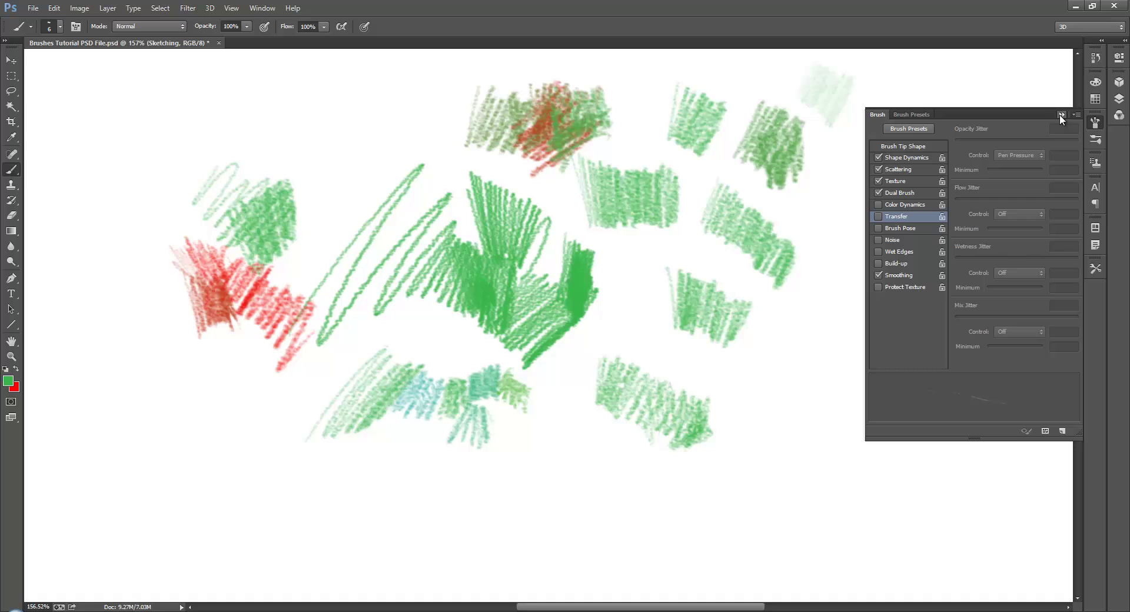
click(907, 228)
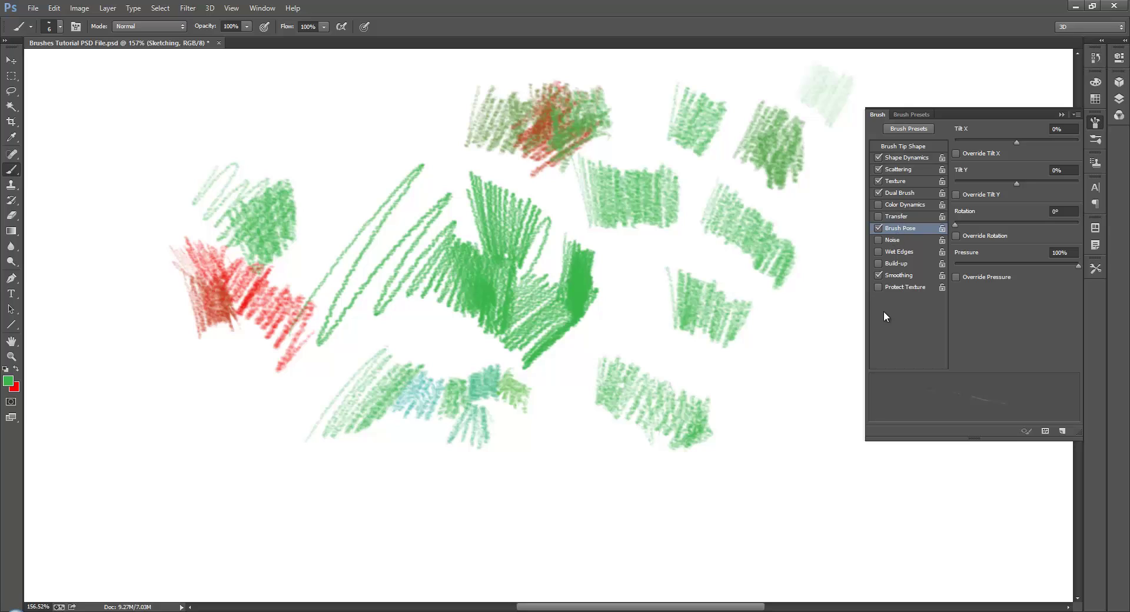
click(892, 242)
mouse_move(787, 352)
mouse_down()
mouse_move(814, 315)
mouse_move(811, 357)
mouse_move(824, 331)
mouse_move(825, 363)
mouse_move(841, 303)
mouse_move(823, 325)
mouse_move(846, 306)
mouse_move(841, 350)
mouse_up()
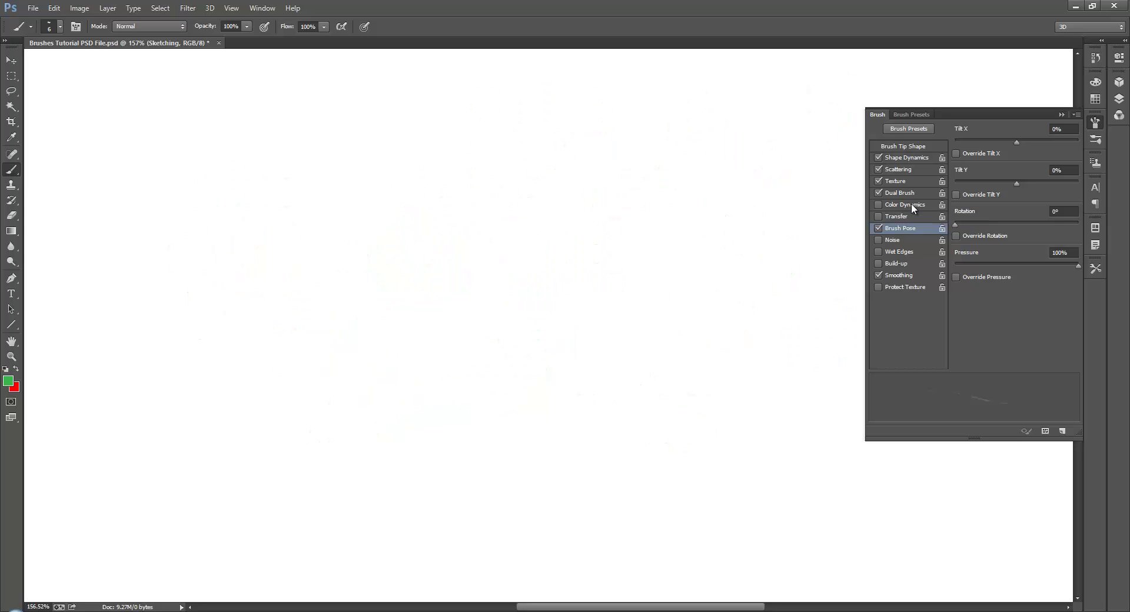
Choose the Drippy Water brush and paint a dense patch of scattered green blobs on the empty canvas
right_click(459, 113)
click(528, 275)
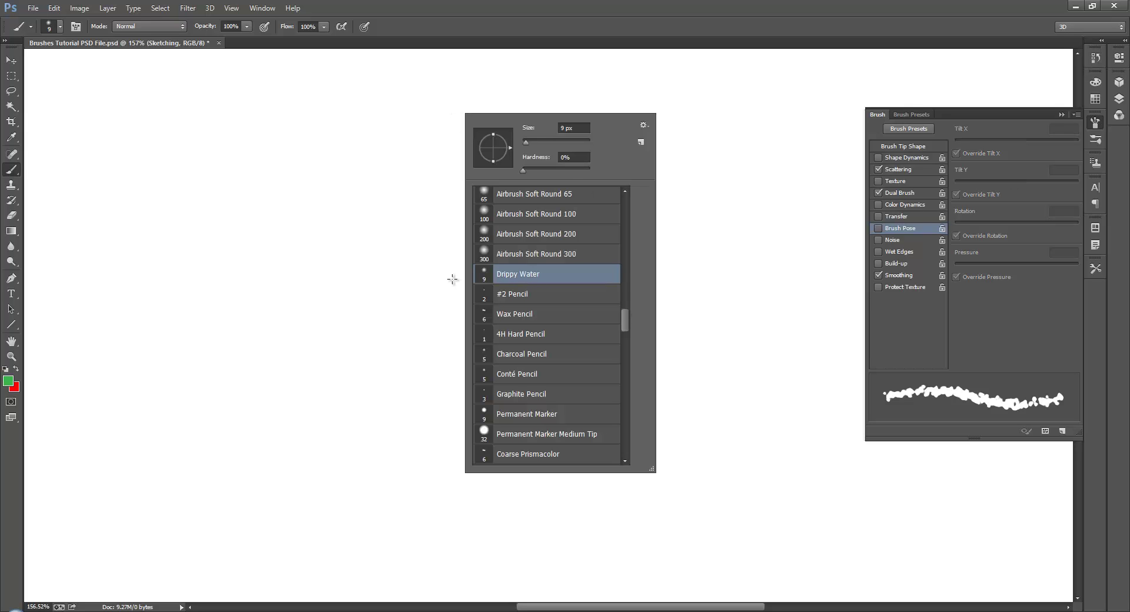
drag(309, 235, 316, 258)
mouse_move(348, 246)
mouse_down()
mouse_move(360, 268)
mouse_move(407, 224)
mouse_move(440, 240)
mouse_move(460, 279)
mouse_move(429, 215)
mouse_move(459, 229)
mouse_up()
Show the Scattering settings, enable pen pressure for opacity, and paint a second green patch beside the first blobs
click(908, 170)
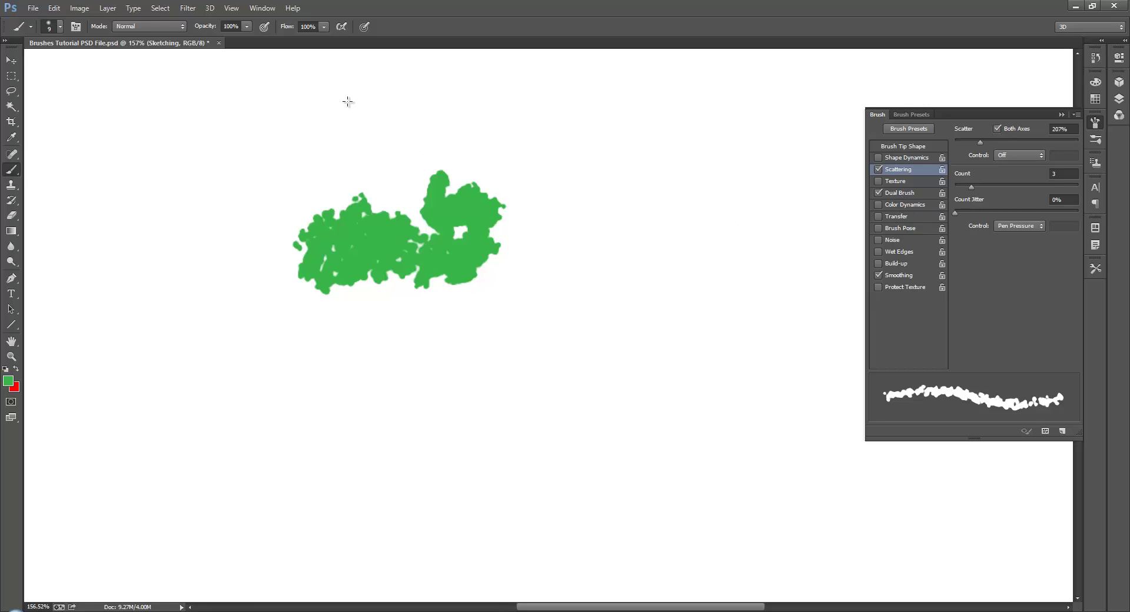
click(264, 26)
mouse_move(539, 191)
mouse_down()
mouse_move(565, 142)
mouse_move(601, 166)
mouse_move(612, 194)
mouse_move(569, 188)
mouse_move(592, 172)
mouse_move(615, 177)
mouse_move(630, 203)
mouse_move(635, 194)
mouse_up()
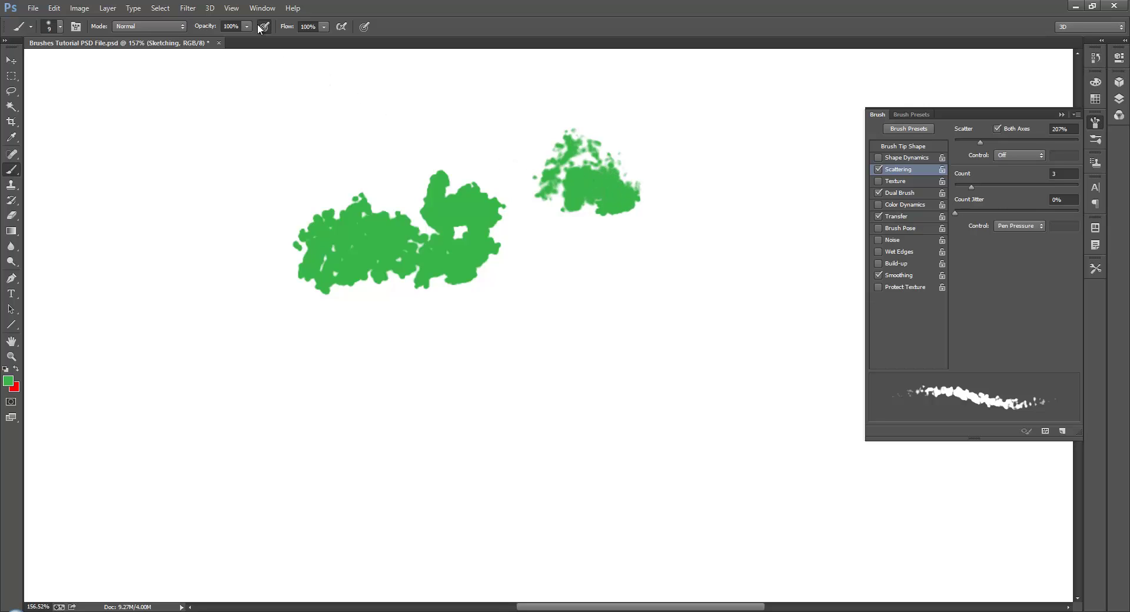
Set the brush opacity to 22% and build up overlapping translucent green strokes and a ring above the solid blobs
click(246, 27)
drag(218, 35, 201, 38)
click(460, 91)
mouse_move(474, 98)
mouse_down()
mouse_move(468, 128)
mouse_move(493, 114)
mouse_move(499, 128)
mouse_move(457, 136)
mouse_move(450, 151)
mouse_move(476, 134)
mouse_move(469, 163)
mouse_move(511, 119)
mouse_move(464, 154)
mouse_move(479, 142)
mouse_move(475, 162)
mouse_move(498, 139)
mouse_move(489, 134)
mouse_move(515, 149)
mouse_move(483, 159)
mouse_move(523, 127)
mouse_move(498, 169)
mouse_move(525, 151)
mouse_up()
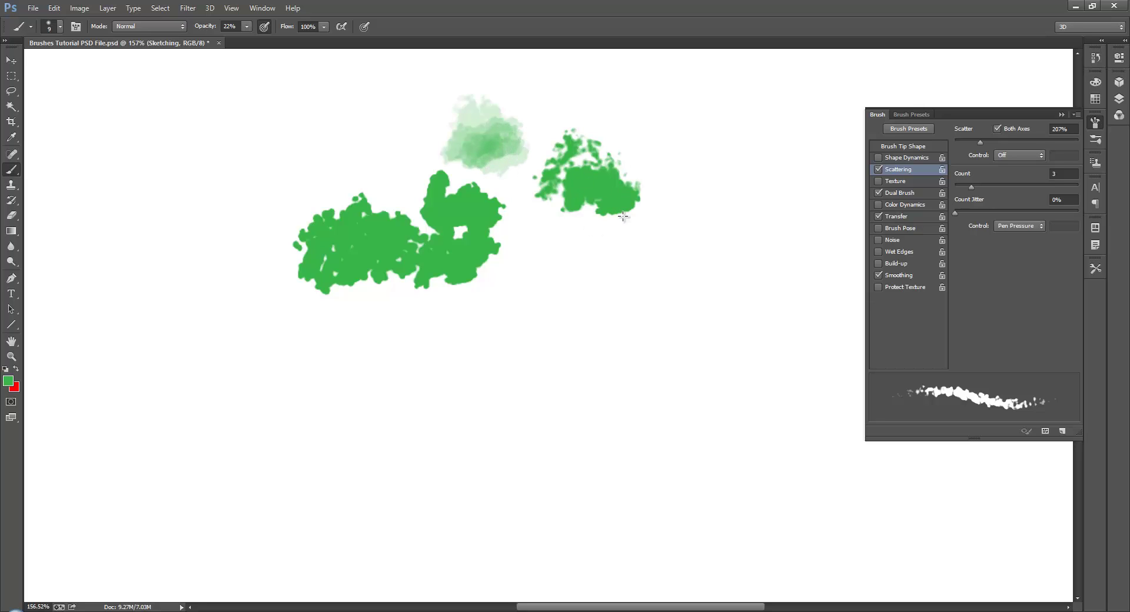
mouse_move(485, 161)
mouse_down()
mouse_move(514, 159)
mouse_move(495, 150)
mouse_move(514, 168)
mouse_move(478, 158)
mouse_move(516, 155)
mouse_move(469, 153)
mouse_up()
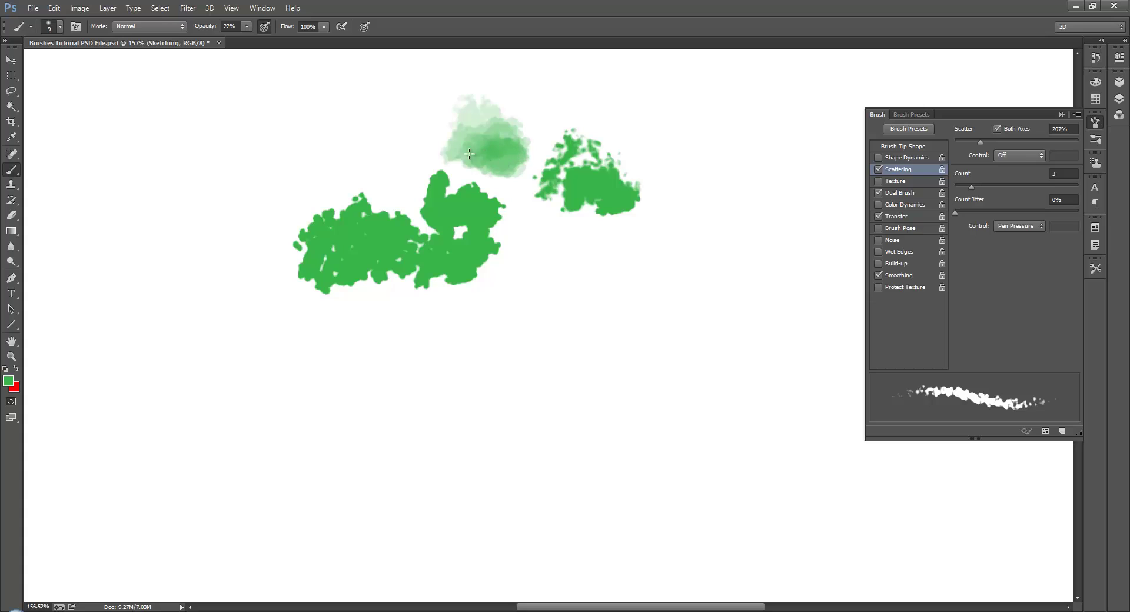
mouse_move(430, 123)
mouse_down()
mouse_move(529, 117)
mouse_move(433, 170)
mouse_move(500, 95)
mouse_move(451, 179)
mouse_move(439, 144)
mouse_move(504, 171)
mouse_move(435, 141)
mouse_move(488, 170)
mouse_move(455, 149)
mouse_move(471, 166)
mouse_up()
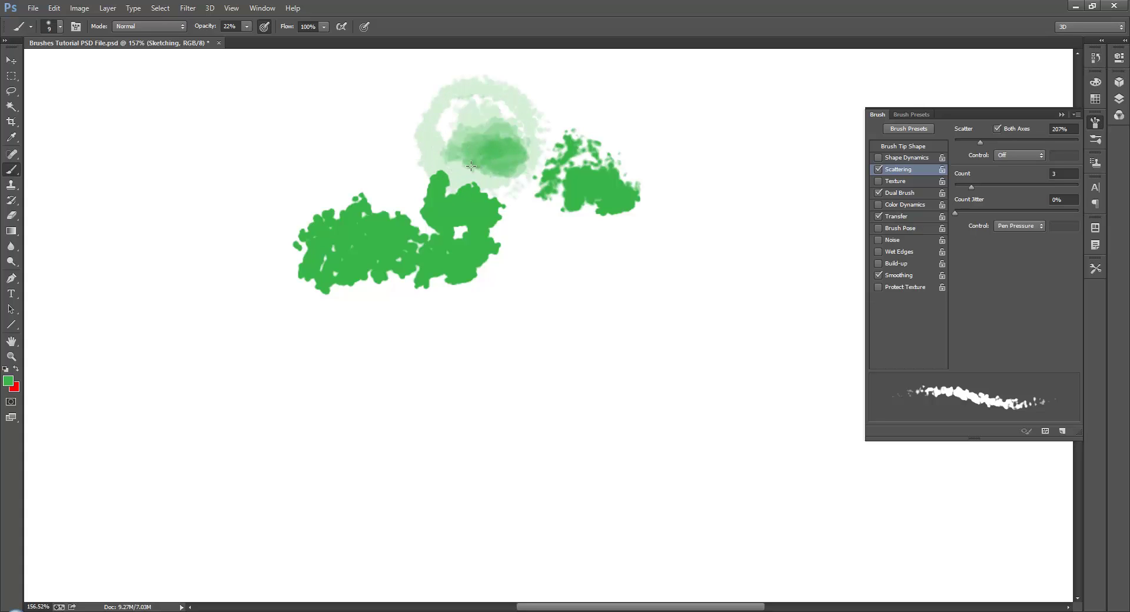
mouse_move(528, 134)
mouse_down()
mouse_move(518, 111)
mouse_move(518, 151)
mouse_move(503, 111)
mouse_move(509, 136)
mouse_up()
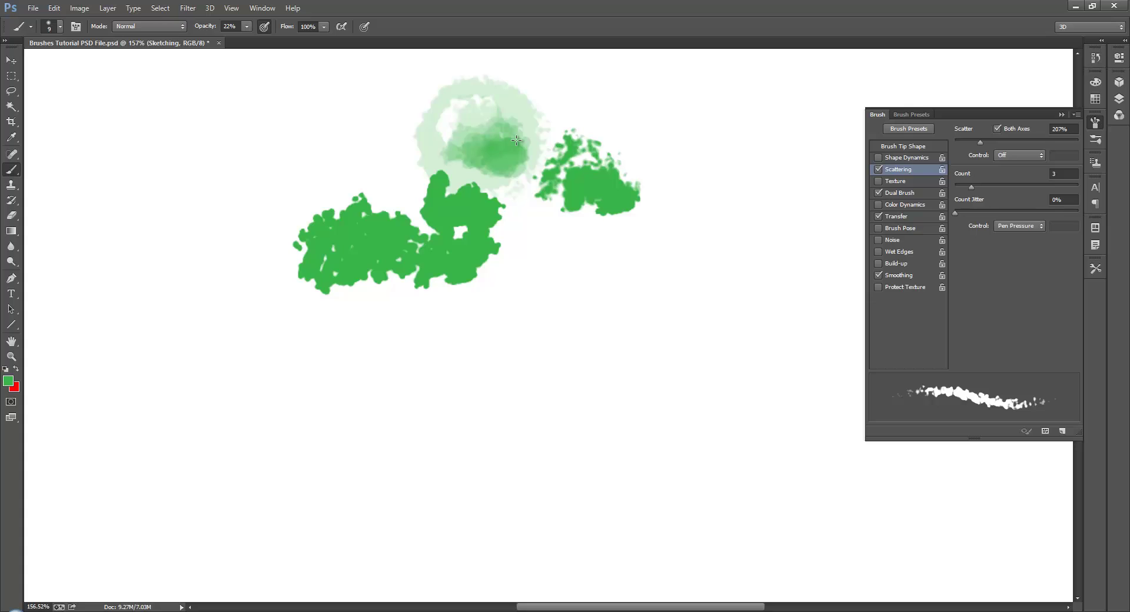
Choose the Art Marker brush and pick a medium blue swatch as the foreground colour
right_click(531, 142)
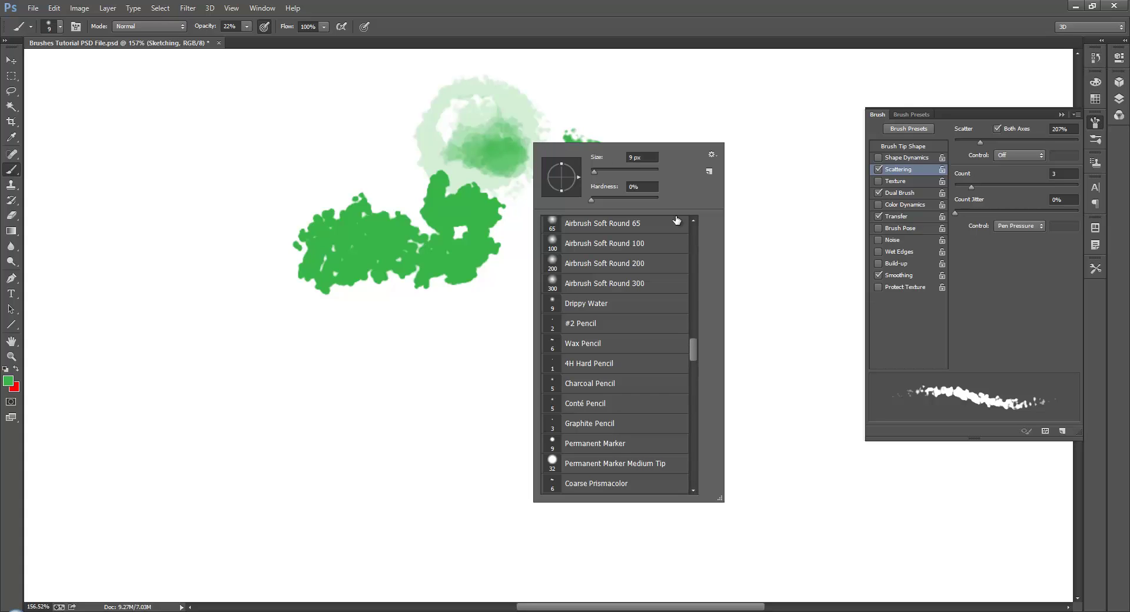
drag(690, 344, 690, 384)
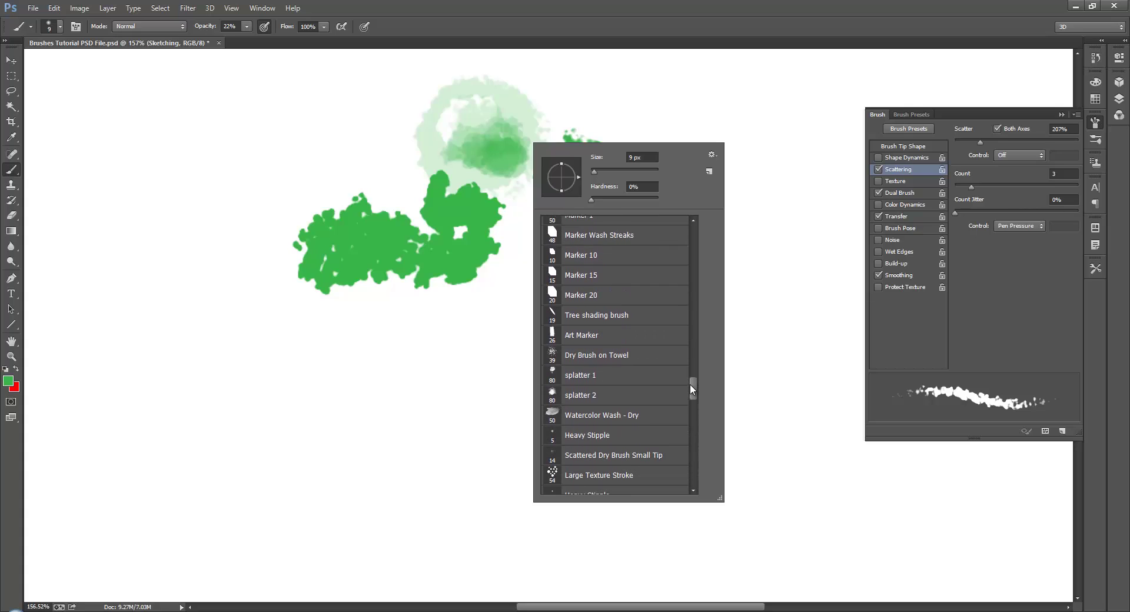
click(583, 336)
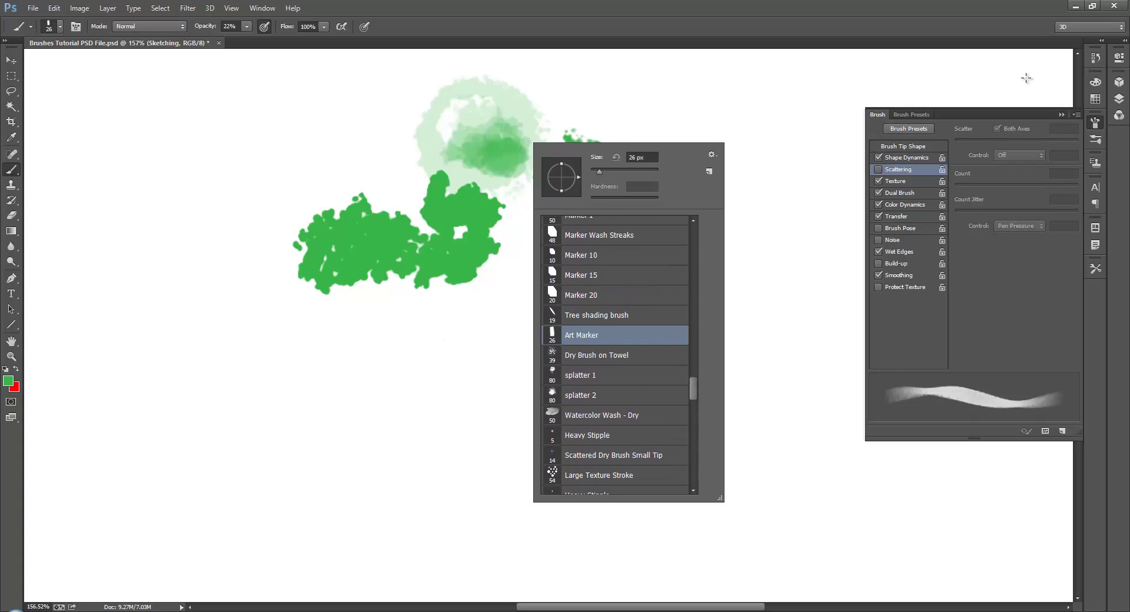
click(1096, 99)
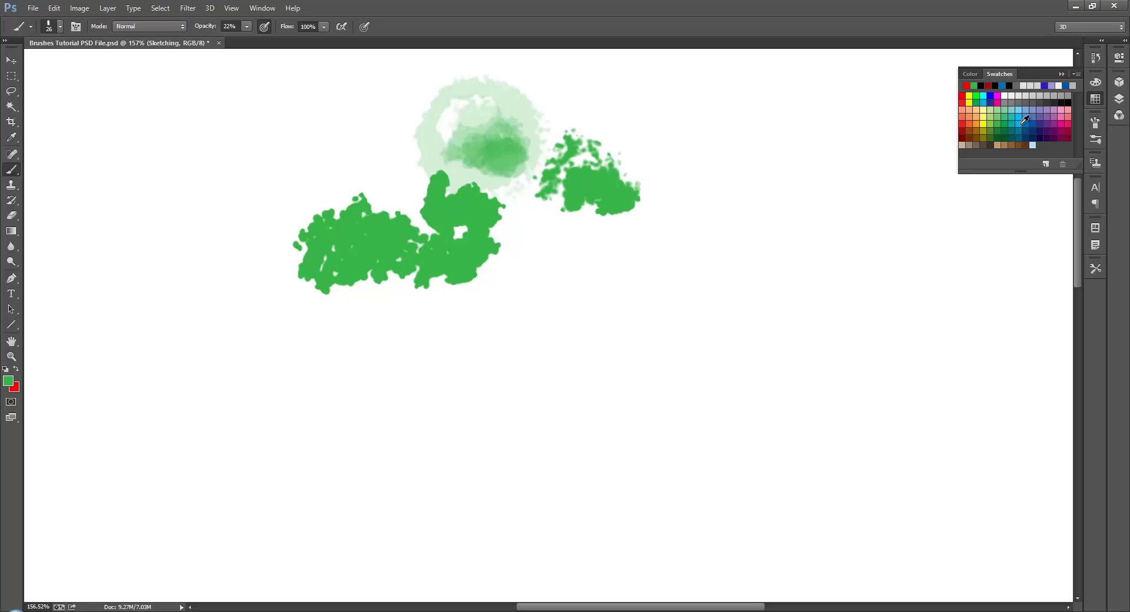
click(1026, 123)
Paint three long vertical pale-blue marker stripes below the separate green patch
mouse_move(564, 230)
mouse_down()
mouse_move(565, 391)
mouse_move(577, 229)
mouse_up()
drag(583, 277, 579, 412)
drag(597, 228, 591, 417)
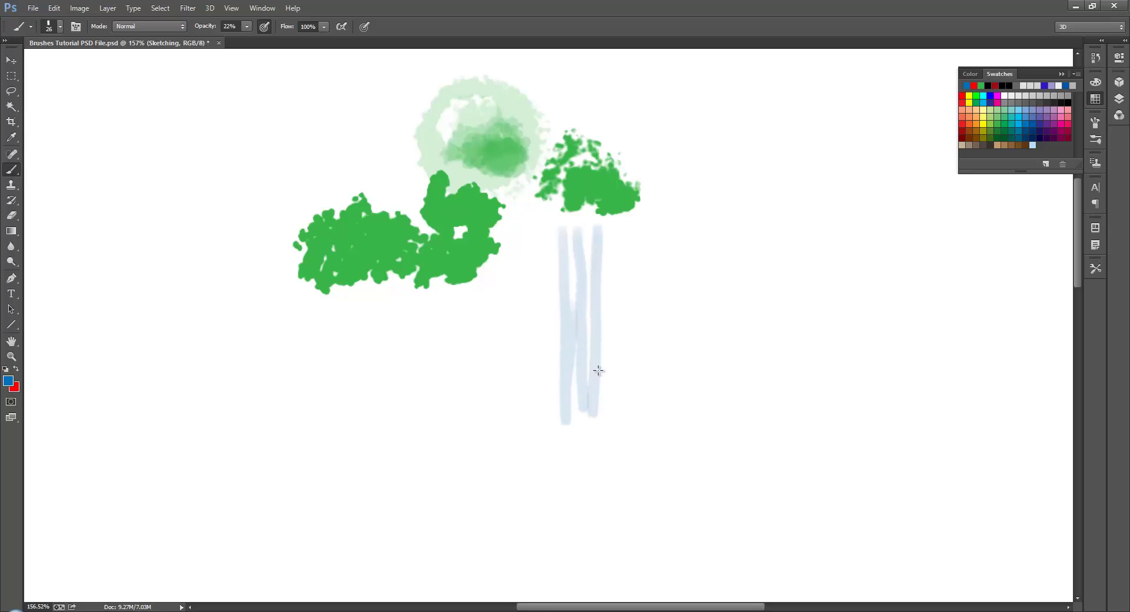
Set the brush opacity to 100% without pressure control and paint four diagonal blue marker strokes beside the vertical stripes
scroll(598, 371, up, 1)
scroll(600, 368, up, 5)
scroll(656, 176, down, 4)
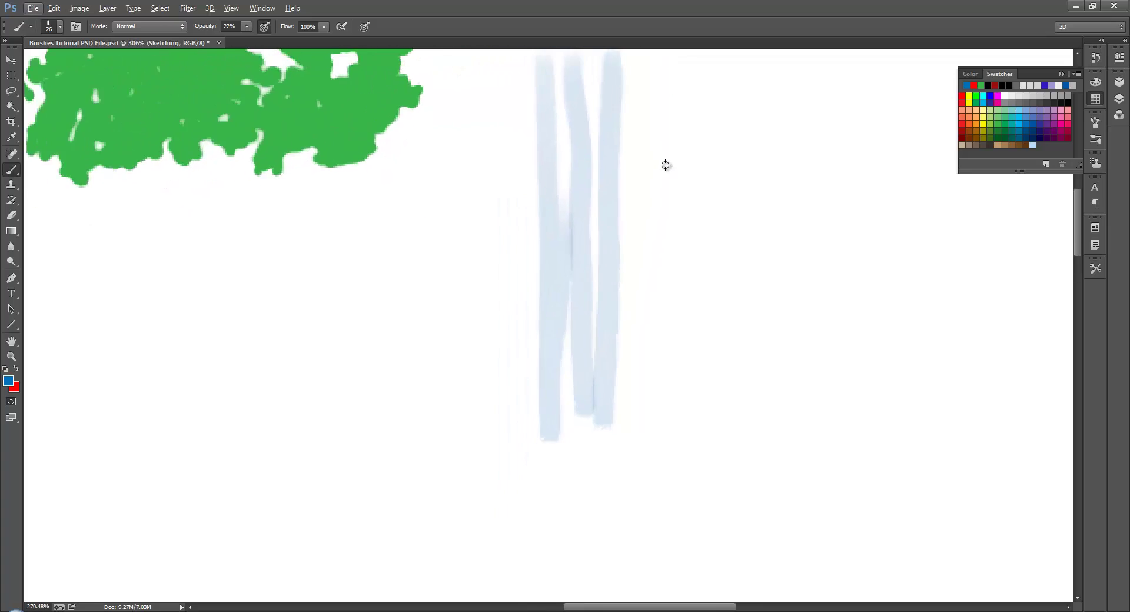
click(248, 27)
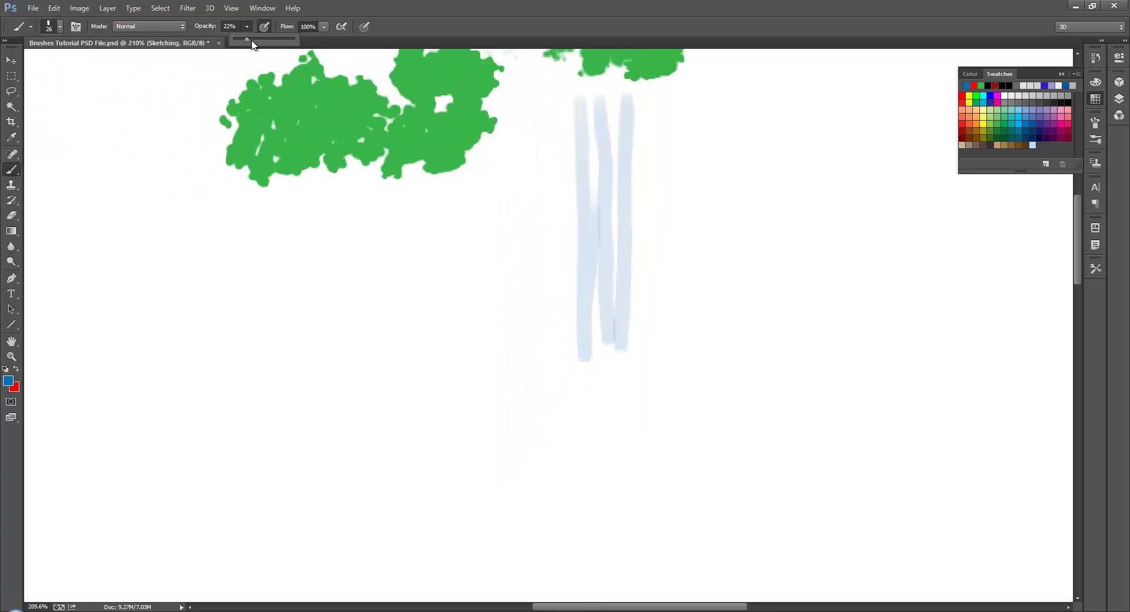
mouse_move(252, 45)
mouse_down()
mouse_move(337, 46)
mouse_move(296, 39)
mouse_up()
drag(299, 317, 513, 198)
drag(342, 332, 534, 224)
drag(387, 331, 536, 246)
drag(409, 341, 530, 290)
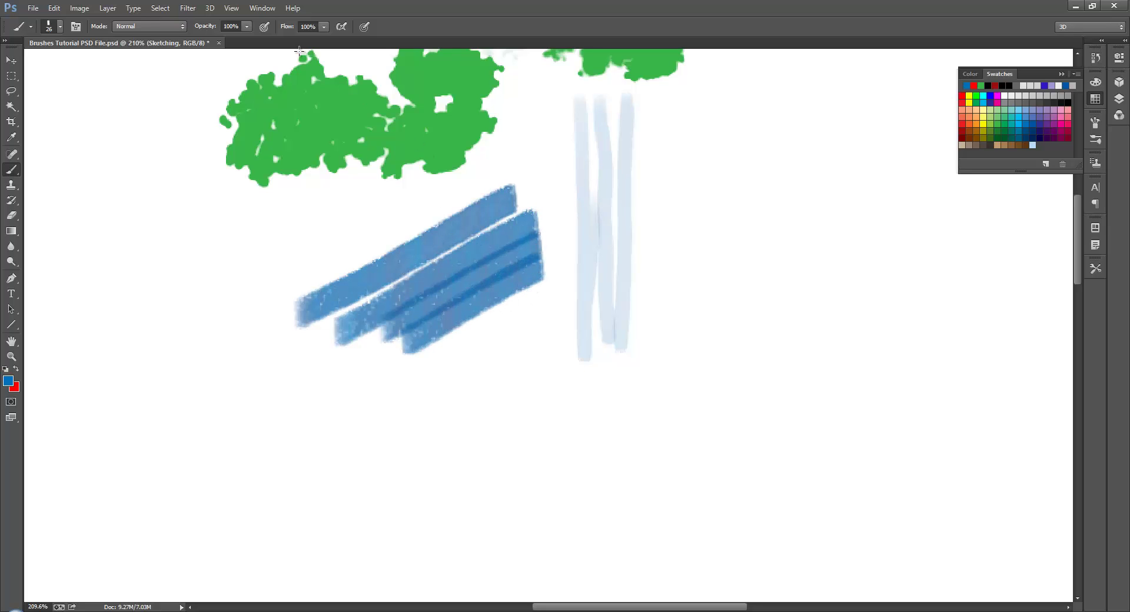
Enable pen pressure for opacity and paint two more overlapping diagonal marker strokes below the first four
click(264, 26)
drag(382, 417, 547, 292)
drag(397, 435, 539, 331)
Show the Art Marker's Color Dynamics settings and change the background colour to a light blue based on the marker strokes
click(1095, 121)
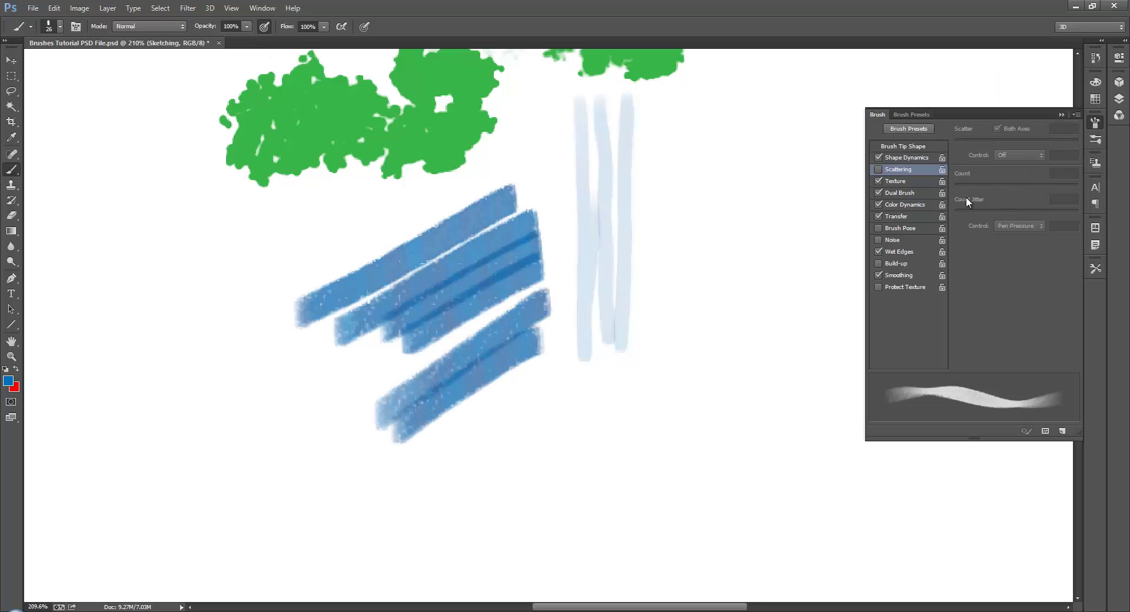
click(910, 207)
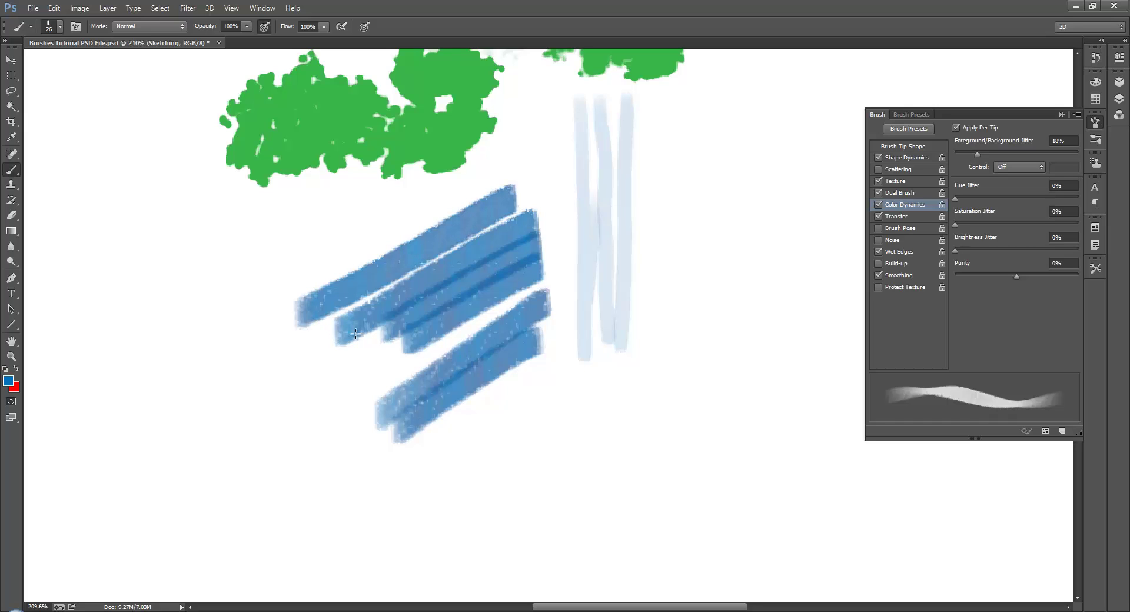
click(18, 388)
drag(576, 365, 576, 346)
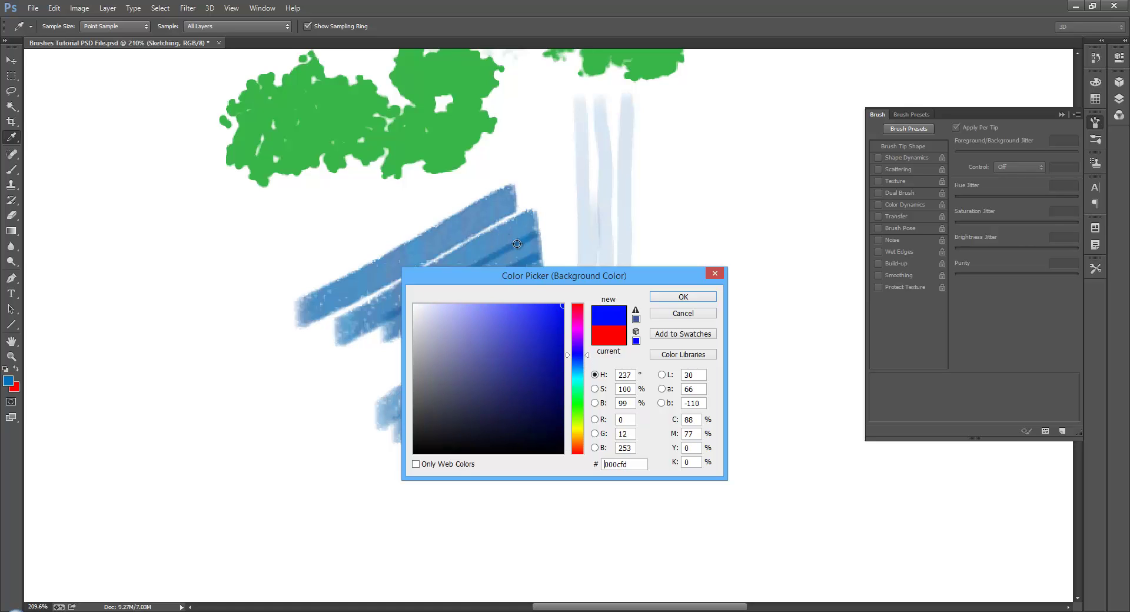
click(512, 237)
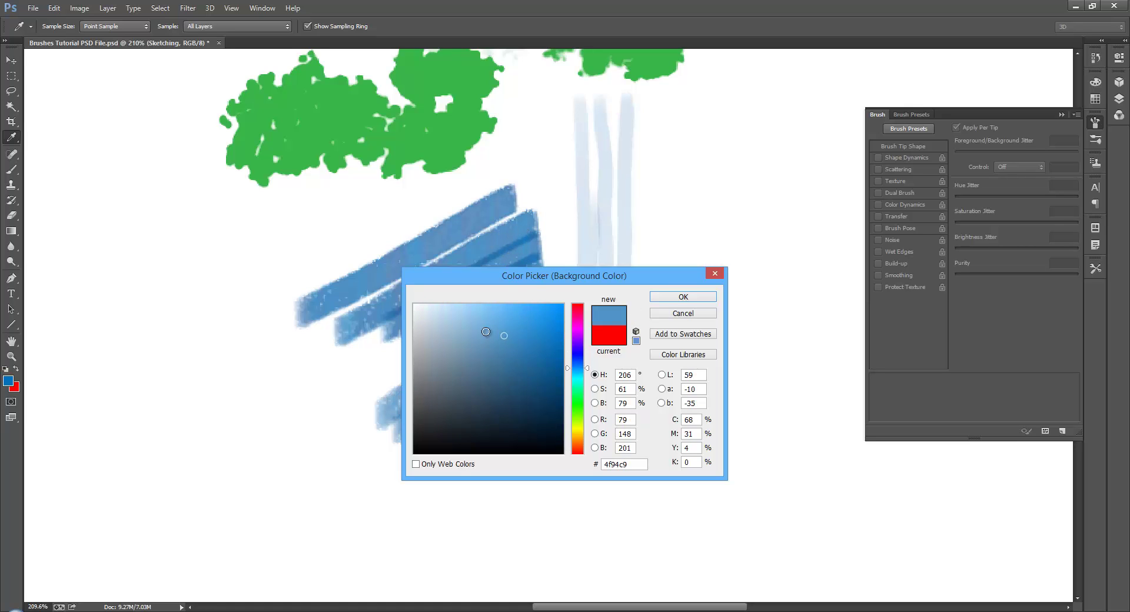
click(475, 315)
click(678, 299)
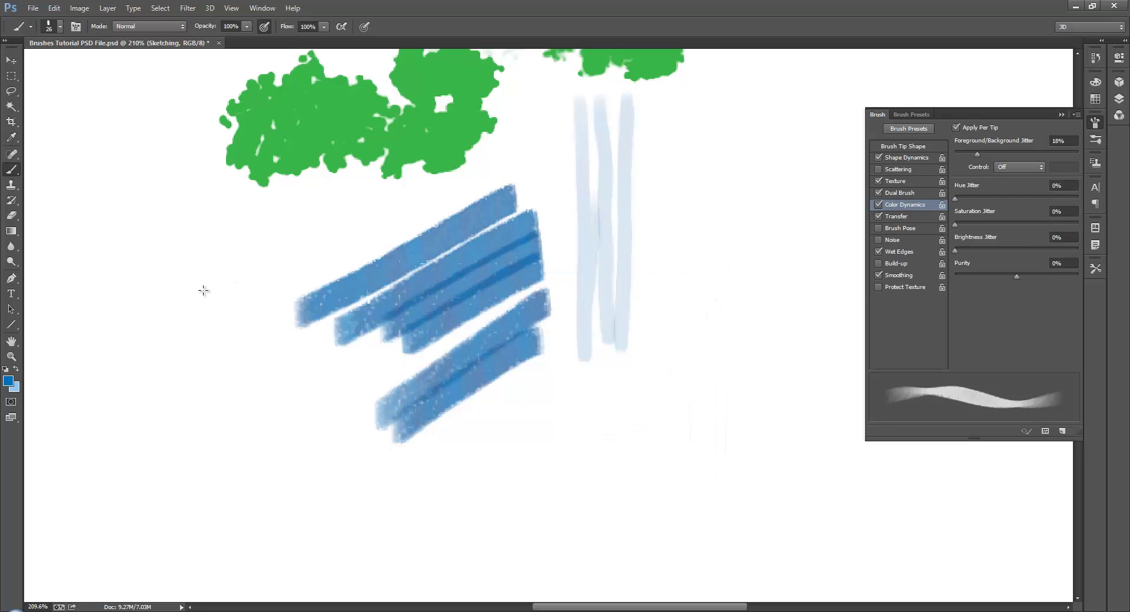
Paint a series of overlapping diagonal marker strokes beside the earlier blue ones using the light blue background colour
mouse_move(200, 291)
mouse_down()
mouse_move(379, 213)
mouse_move(425, 178)
mouse_up()
drag(206, 327, 377, 235)
mouse_move(206, 349)
mouse_down()
mouse_move(235, 349)
mouse_move(136, 439)
mouse_move(313, 340)
mouse_move(141, 494)
mouse_move(303, 397)
mouse_up()
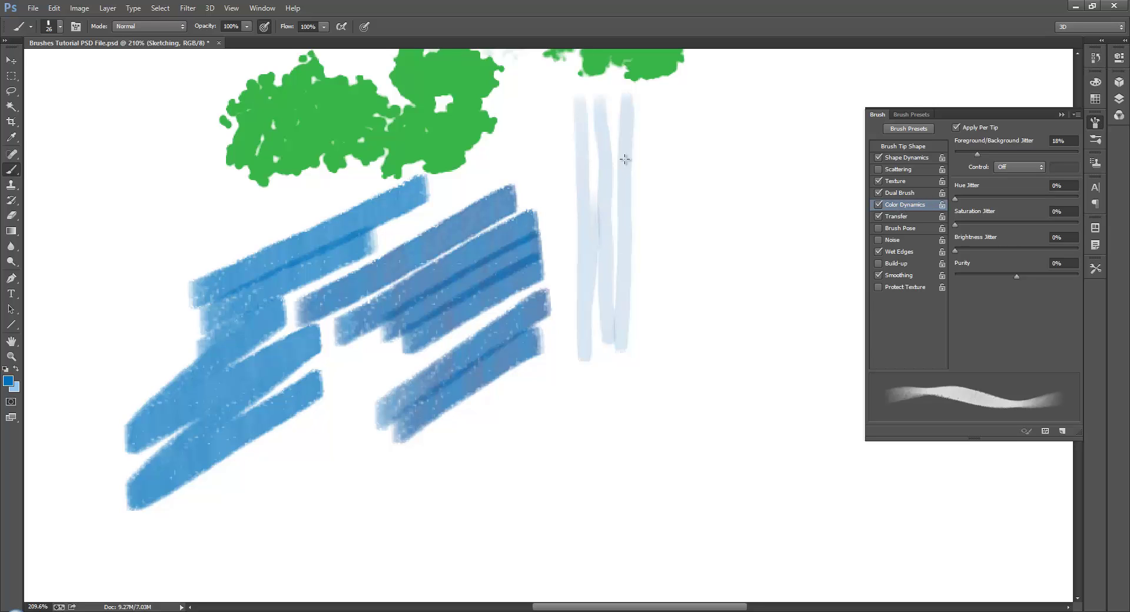
Choose the Lawn Hatching brush from the brush presets
right_click(642, 130)
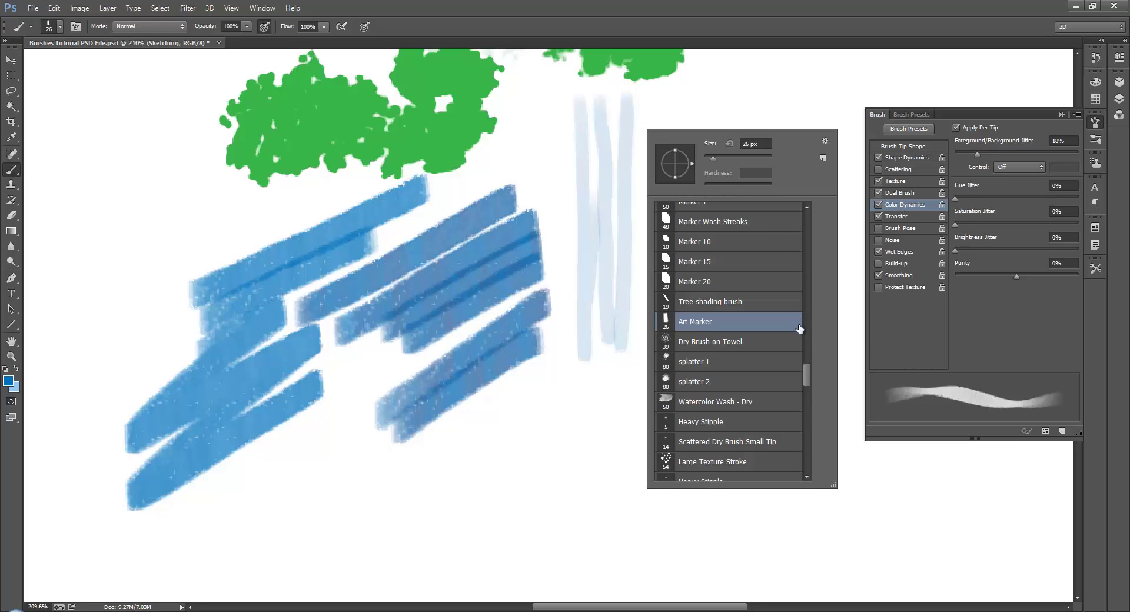
mouse_move(807, 370)
mouse_down()
mouse_move(810, 393)
mouse_move(809, 384)
mouse_up()
click(698, 353)
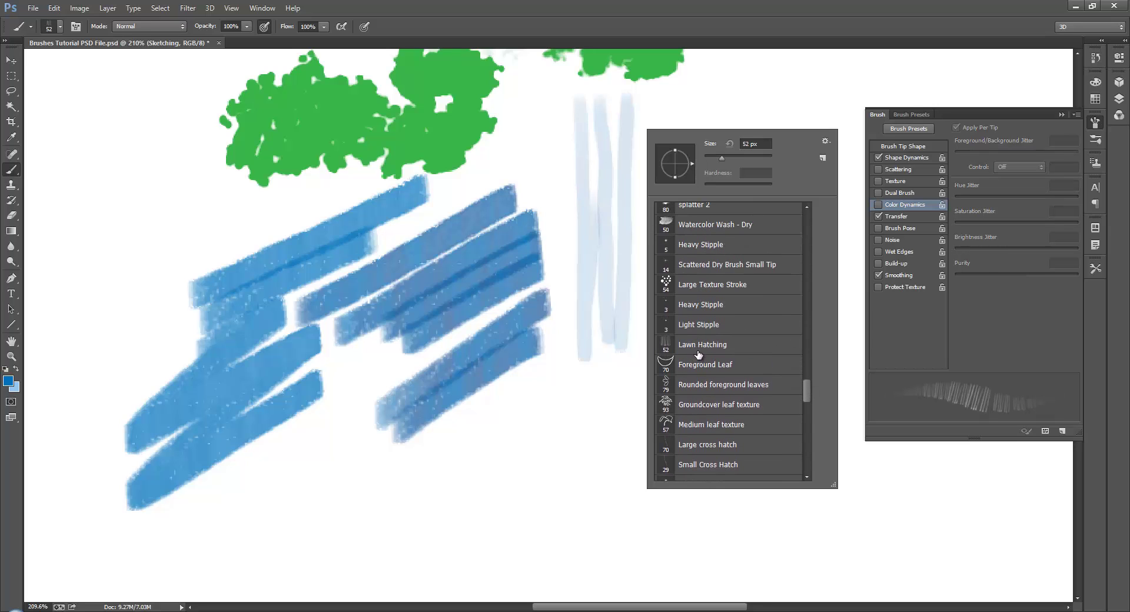
Paint three overlapping rows of Lawn Hatching strokes below the blue marker strokes
drag(462, 475, 747, 407)
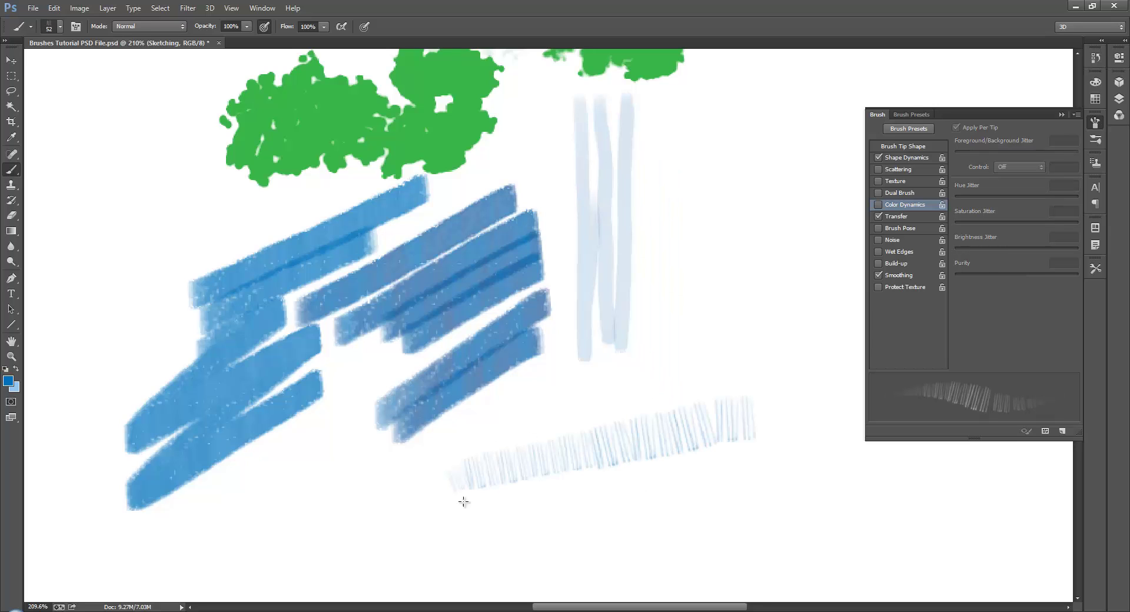
drag(462, 499, 698, 452)
mouse_move(520, 505)
mouse_down()
mouse_move(759, 463)
mouse_move(651, 479)
mouse_move(670, 496)
mouse_move(789, 471)
mouse_up()
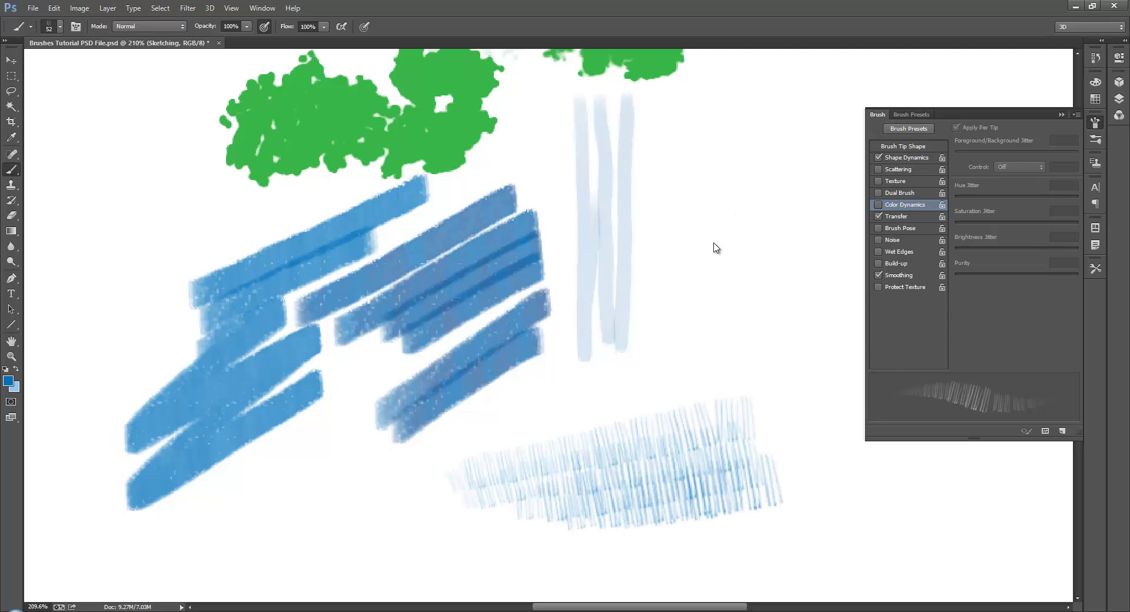
Clear all the sample strokes from the Sketching layer and choose the Prismacolor lawn wash brush preset
key(Delete)
right_click(550, 145)
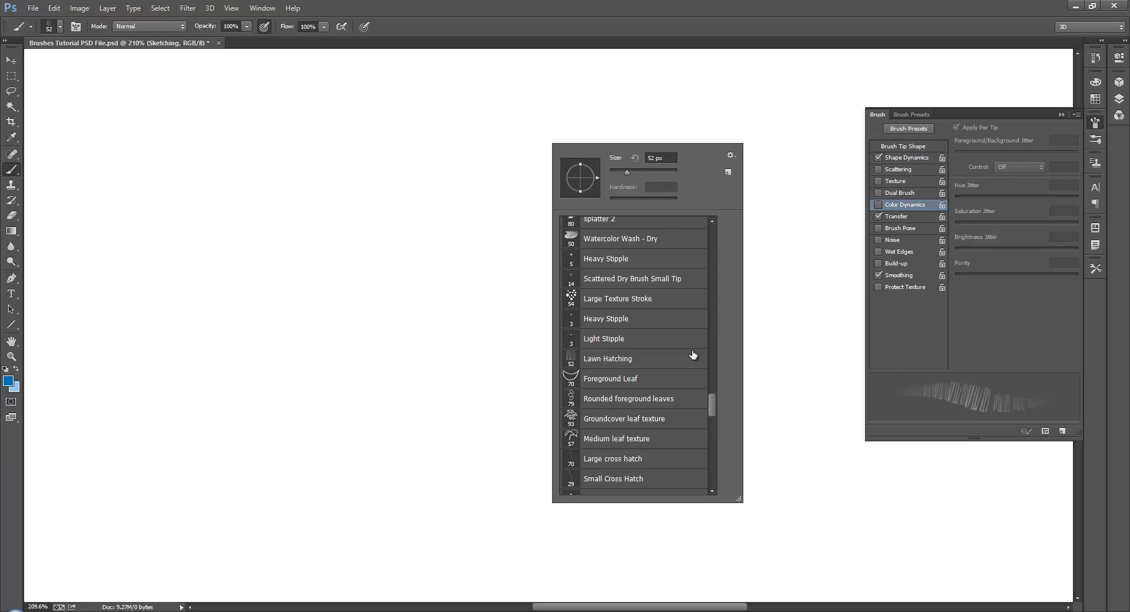
drag(710, 404, 709, 419)
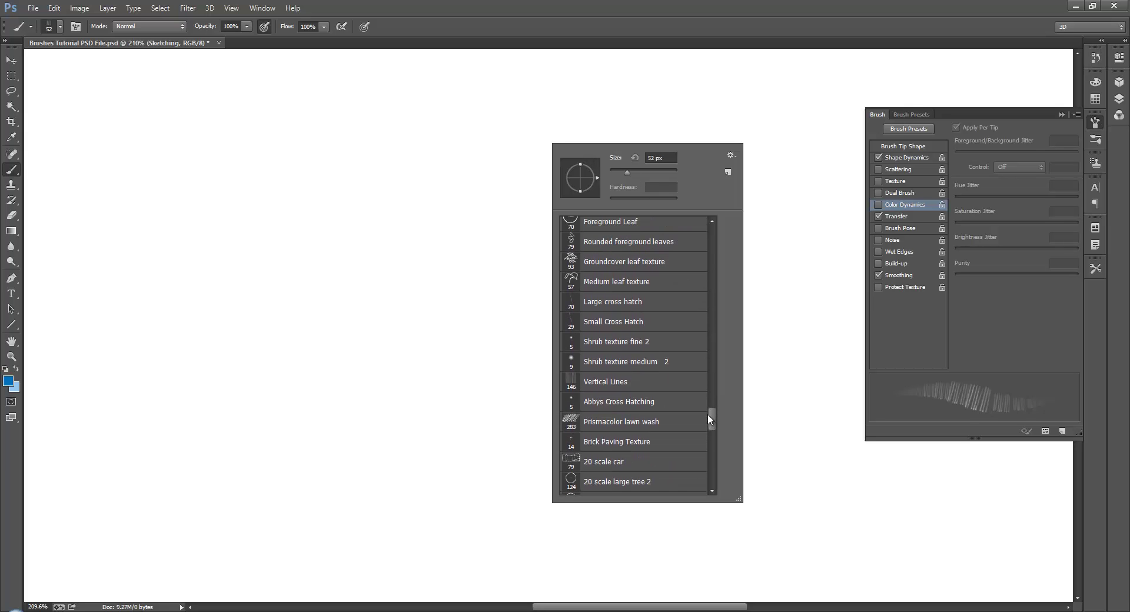
double_click(618, 422)
Paint overlapping horizontal bands of Prismacolor lawn wash across the upper middle of the canvas
mouse_move(153, 203)
mouse_down()
mouse_move(615, 147)
mouse_move(383, 188)
mouse_move(318, 218)
mouse_move(269, 223)
mouse_move(555, 221)
mouse_move(329, 267)
mouse_move(445, 277)
mouse_move(330, 298)
mouse_move(458, 310)
mouse_up()
alt+scroll(546, 304, down, 5)
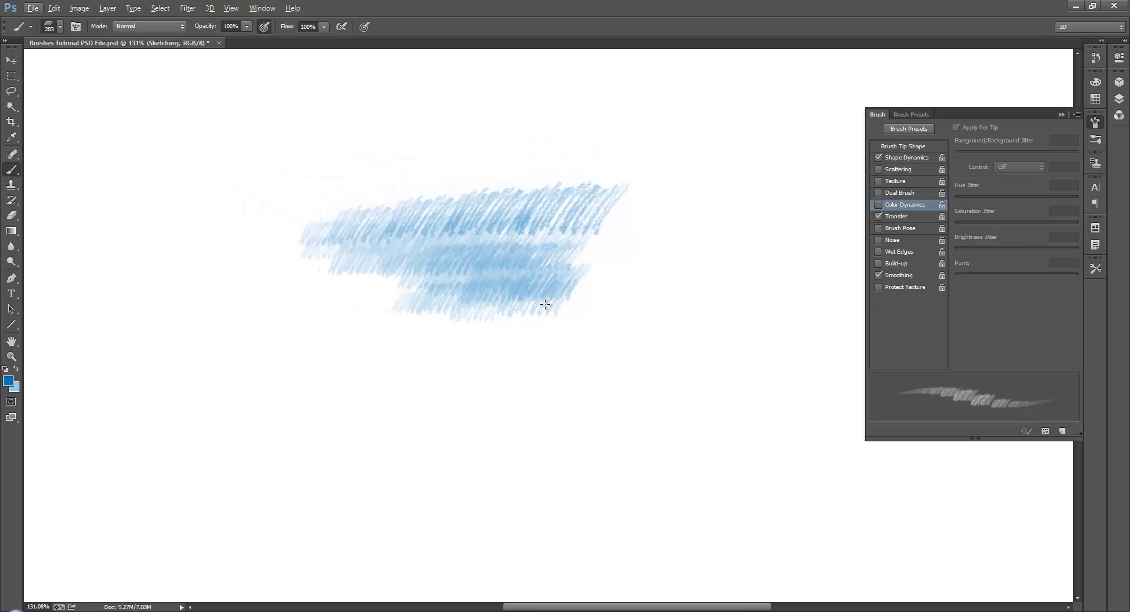
drag(391, 156, 474, 137)
mouse_move(580, 141)
mouse_down()
mouse_move(408, 159)
mouse_move(655, 156)
mouse_move(547, 169)
mouse_move(606, 184)
mouse_move(626, 232)
mouse_move(562, 250)
mouse_move(635, 294)
mouse_move(677, 295)
mouse_move(650, 306)
mouse_move(617, 151)
mouse_move(494, 119)
mouse_move(677, 133)
mouse_up()
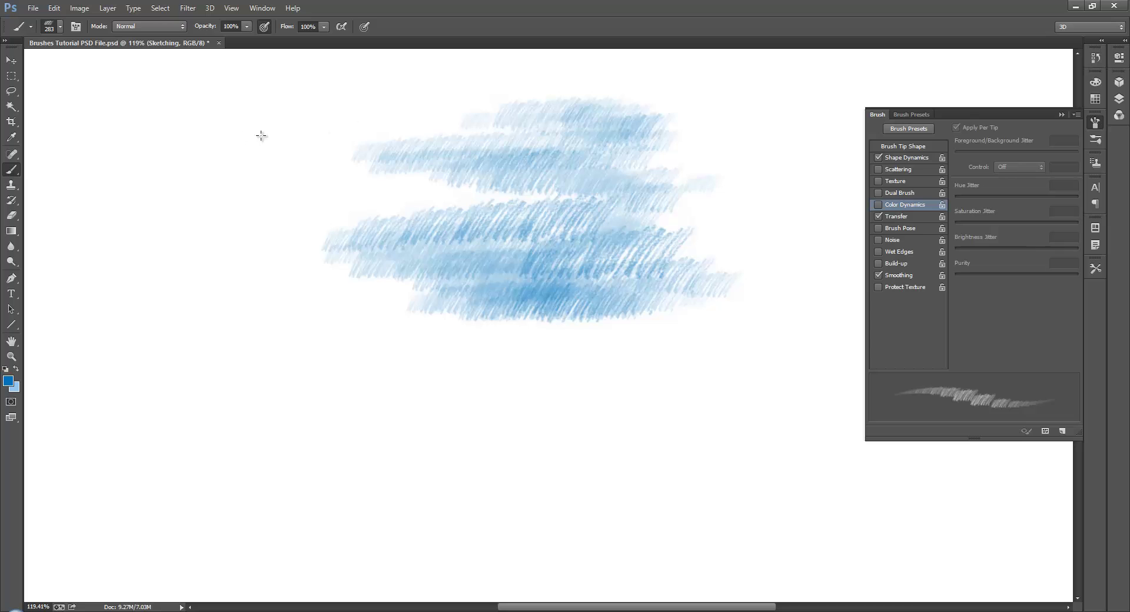
Choose the #2 Pencil brush preset and hatch a small patch of slanted pencil strokes beside the lawn wash
right_click(383, 96)
mouse_move(546, 379)
mouse_down()
mouse_move(545, 269)
mouse_move(546, 306)
mouse_up()
click(436, 241)
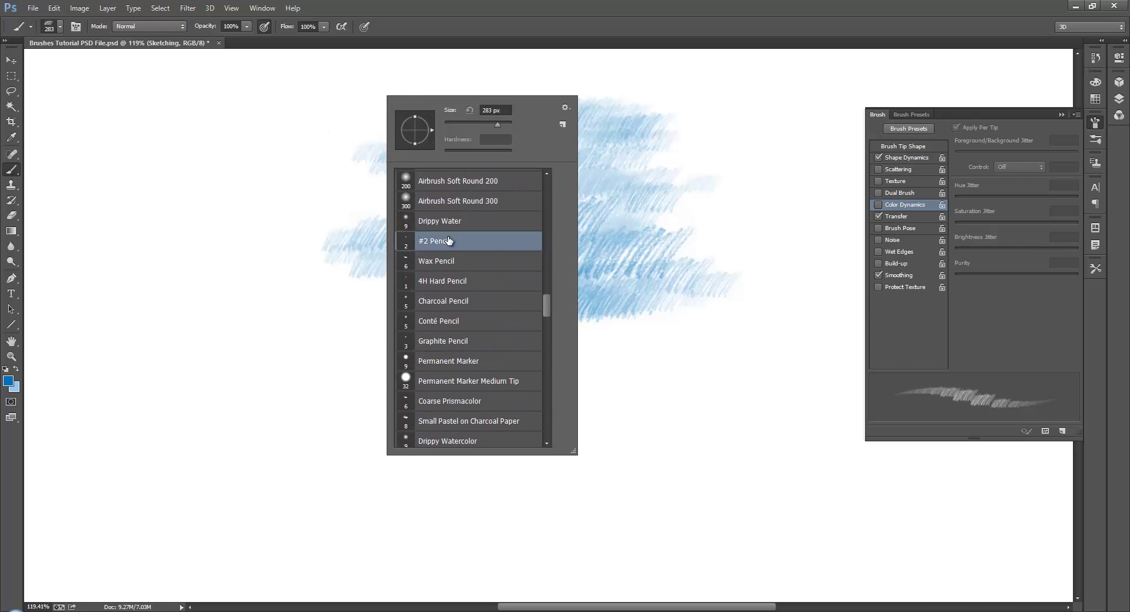
click(250, 124)
mouse_move(246, 140)
mouse_down()
mouse_move(288, 110)
mouse_move(280, 128)
mouse_move(294, 123)
mouse_move(294, 136)
mouse_move(250, 153)
mouse_move(266, 135)
mouse_move(272, 152)
mouse_move(286, 142)
mouse_move(279, 159)
mouse_move(289, 141)
mouse_move(282, 162)
mouse_move(312, 131)
mouse_move(302, 160)
mouse_move(264, 177)
mouse_move(268, 167)
mouse_move(267, 186)
mouse_move(313, 161)
mouse_move(304, 185)
mouse_up()
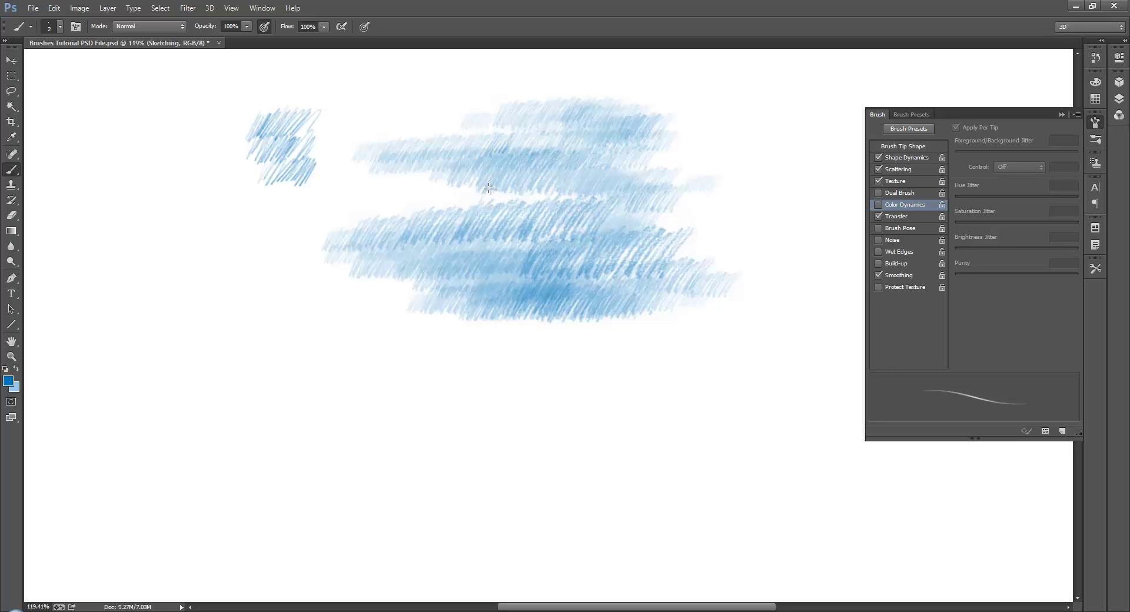
Hatch extra #2 Pencil strokes over the gaps and edges between the bands of the lawn wash
mouse_move(488, 188)
mouse_down()
mouse_move(530, 182)
mouse_move(473, 250)
mouse_move(518, 206)
mouse_move(525, 201)
mouse_move(518, 222)
mouse_move(536, 206)
mouse_move(526, 183)
mouse_move(526, 204)
mouse_move(539, 187)
mouse_move(544, 207)
mouse_move(575, 203)
mouse_up()
mouse_move(600, 152)
mouse_down()
mouse_move(630, 148)
mouse_move(633, 159)
mouse_move(638, 139)
mouse_move(613, 138)
mouse_move(613, 165)
mouse_move(647, 153)
mouse_move(616, 164)
mouse_move(627, 157)
mouse_move(621, 179)
mouse_move(661, 161)
mouse_up()
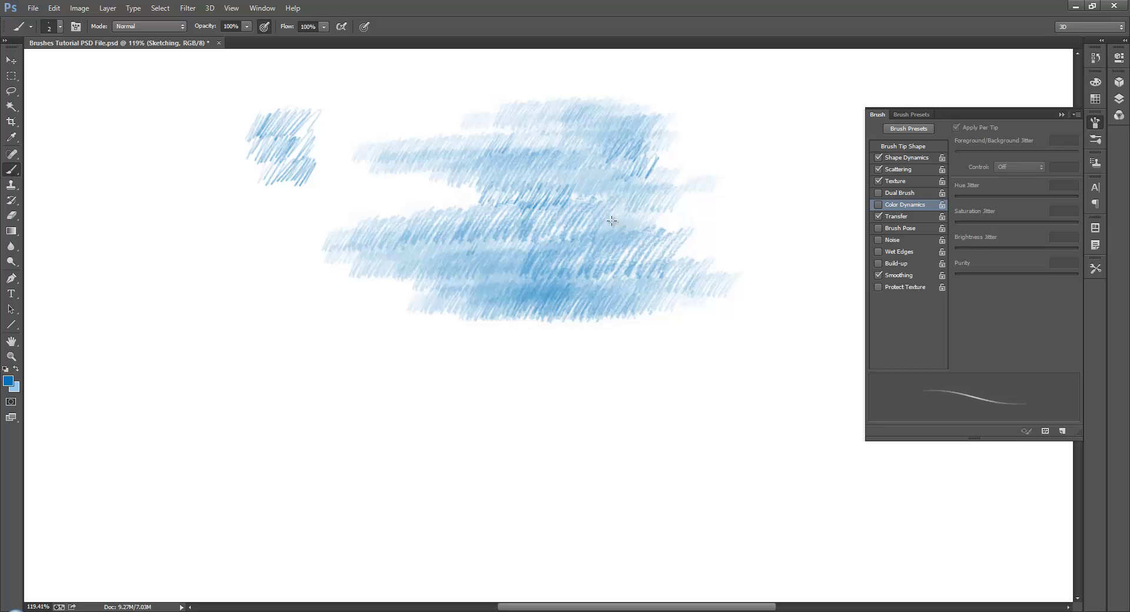
mouse_move(613, 221)
mouse_down()
mouse_move(619, 231)
mouse_move(639, 212)
mouse_move(647, 226)
mouse_move(659, 208)
mouse_move(667, 216)
mouse_up()
Choose the 20 scale car brush preset and paint a gently curved row of cars below the lawn wash
right_click(520, 139)
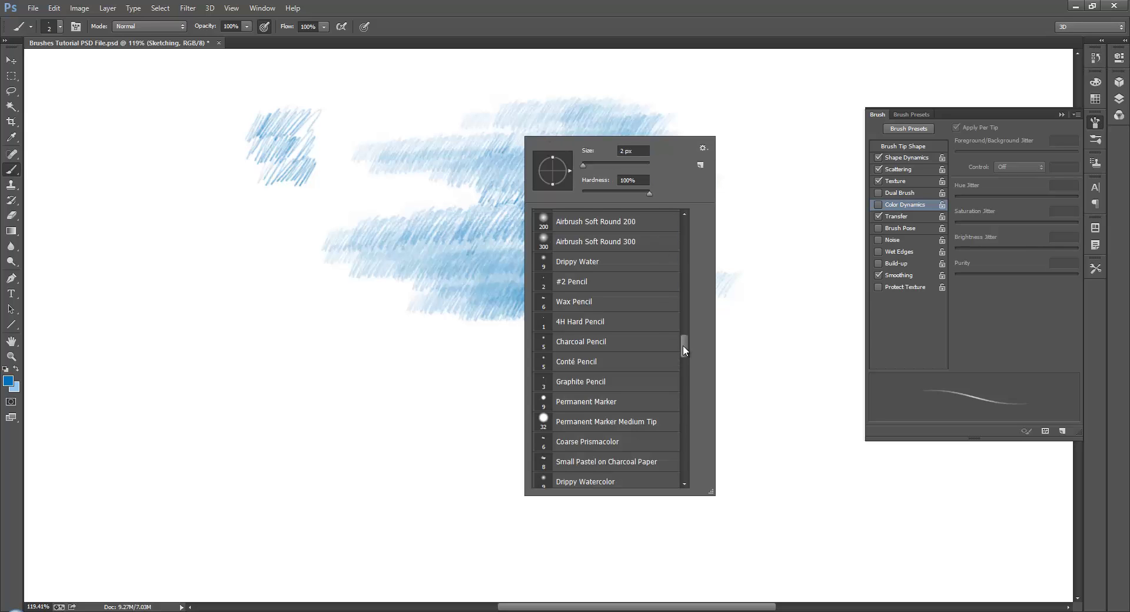
drag(683, 346, 679, 424)
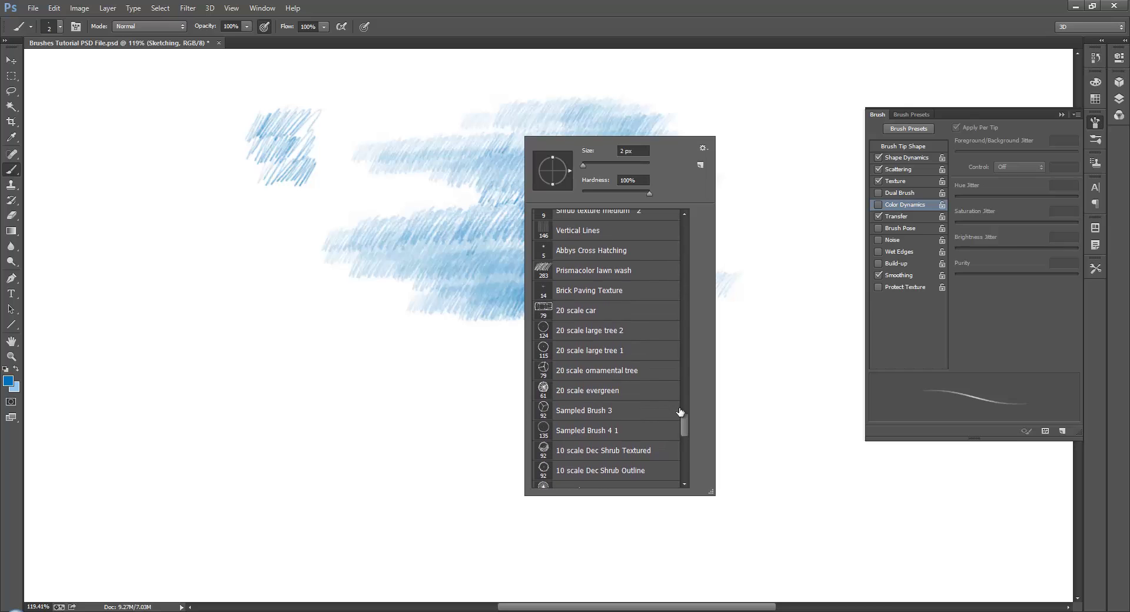
click(576, 310)
mouse_move(144, 412)
mouse_down()
mouse_move(362, 364)
mouse_move(538, 372)
mouse_up()
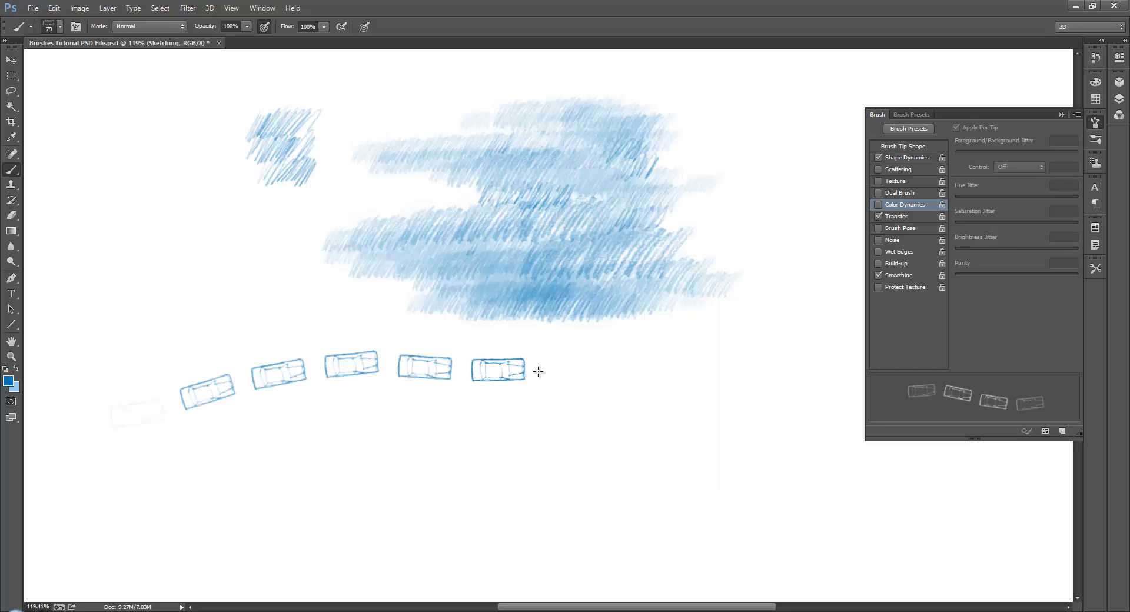
Turn off pen pressure for opacity and show the car brush's Shape Dynamics settings
click(264, 27)
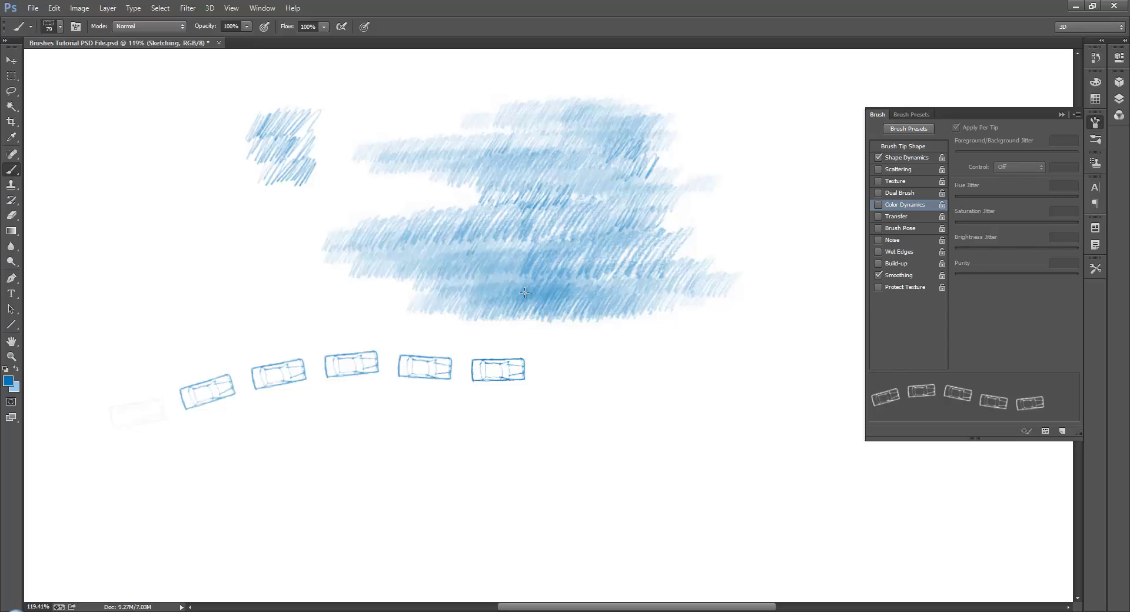
click(914, 158)
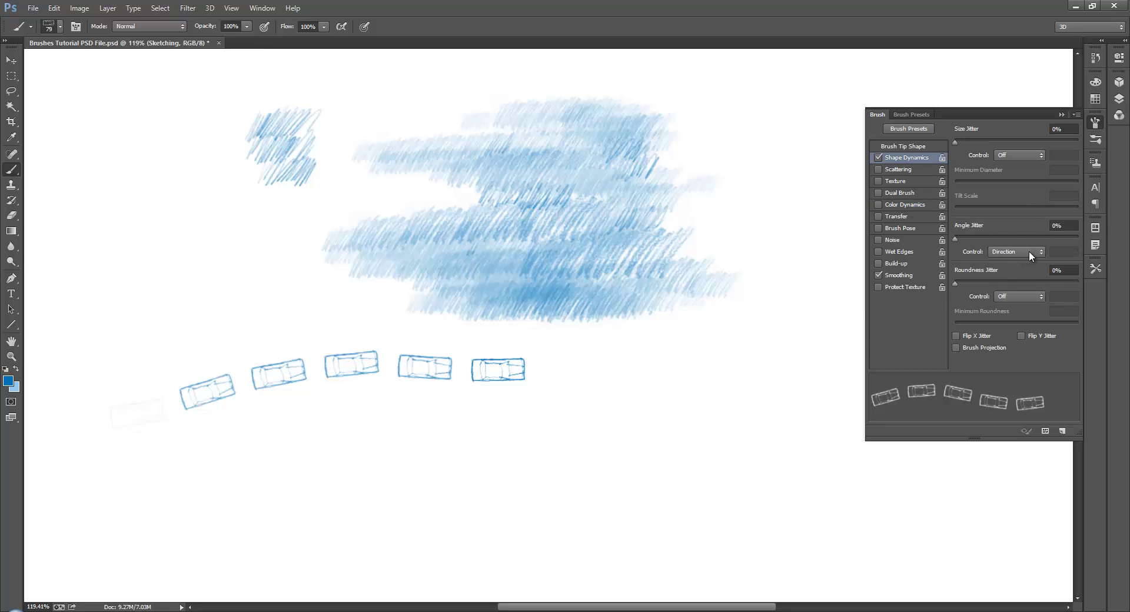
Stamp five upright cars side by side at the end of the car row and three horizontal cars below them
click(616, 378)
click(655, 368)
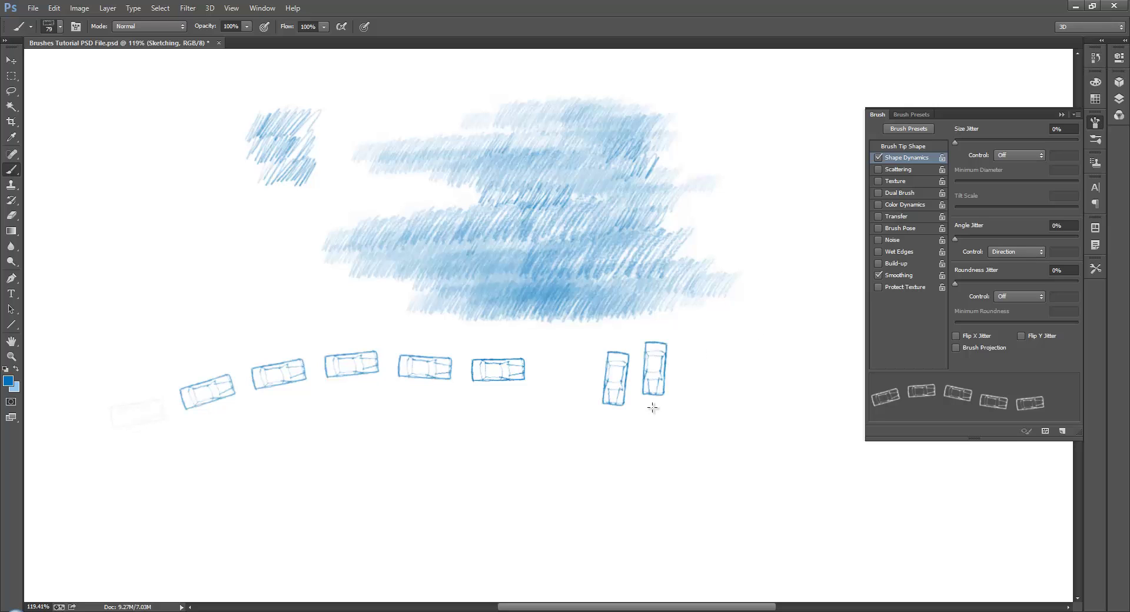
click(685, 360)
click(712, 351)
click(740, 343)
click(562, 471)
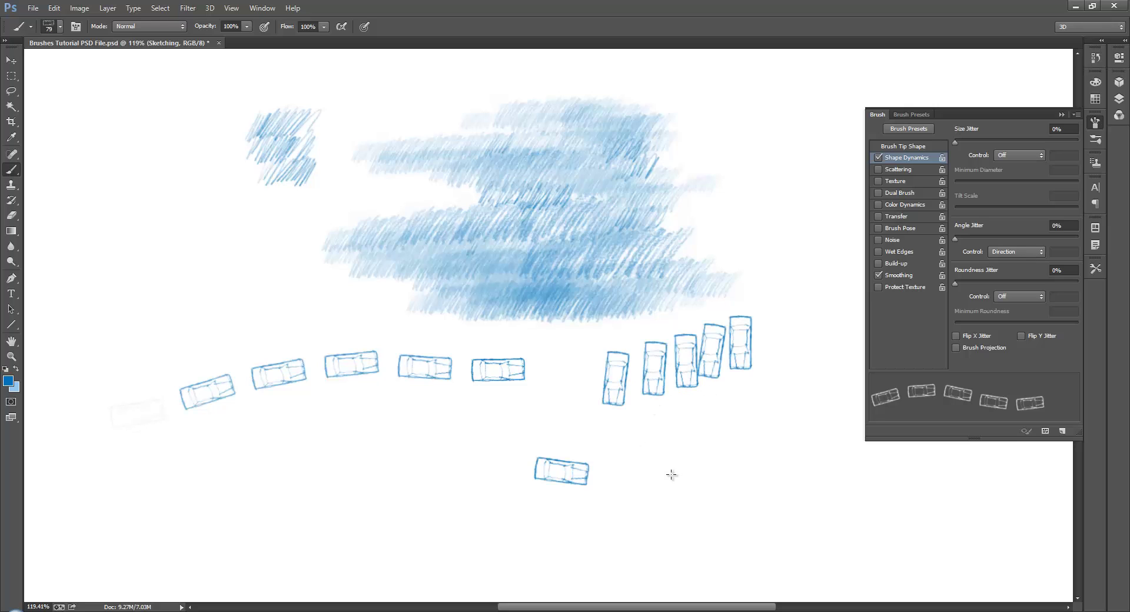
click(636, 473)
click(747, 468)
Paint a long winding trail of cars around the pencil patch and first car row, and stamp more cars at varied angles beyond the lawn wash
mouse_move(72, 159)
mouse_down()
mouse_move(195, 94)
mouse_move(353, 145)
mouse_move(300, 204)
mouse_move(138, 250)
mouse_move(59, 331)
mouse_move(77, 448)
mouse_move(168, 525)
mouse_move(316, 532)
mouse_move(402, 488)
mouse_move(440, 452)
mouse_up()
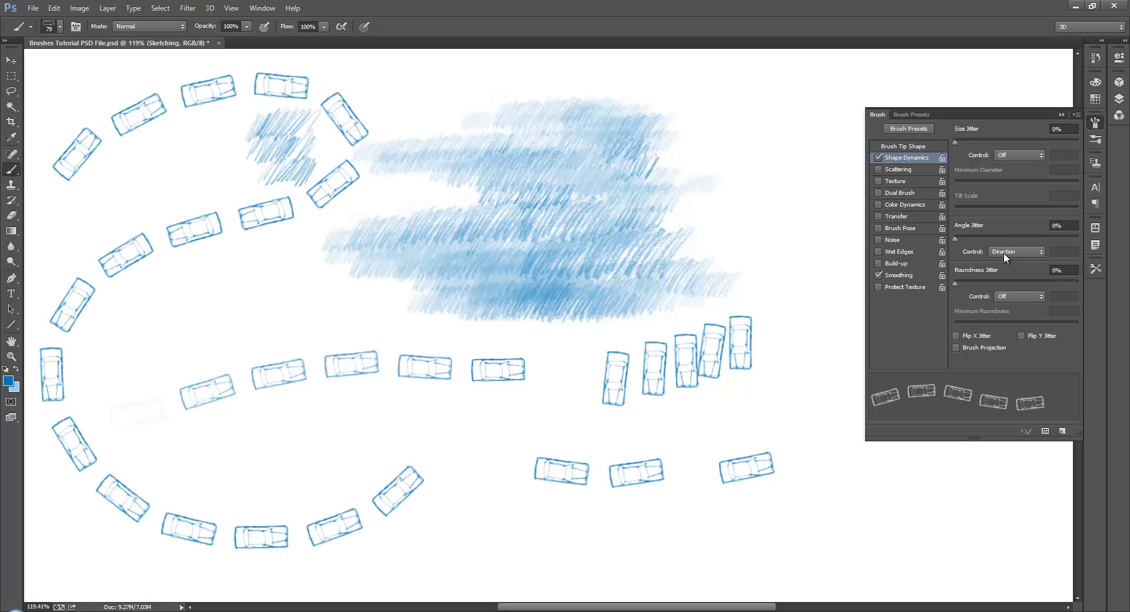
click(783, 112)
click(821, 95)
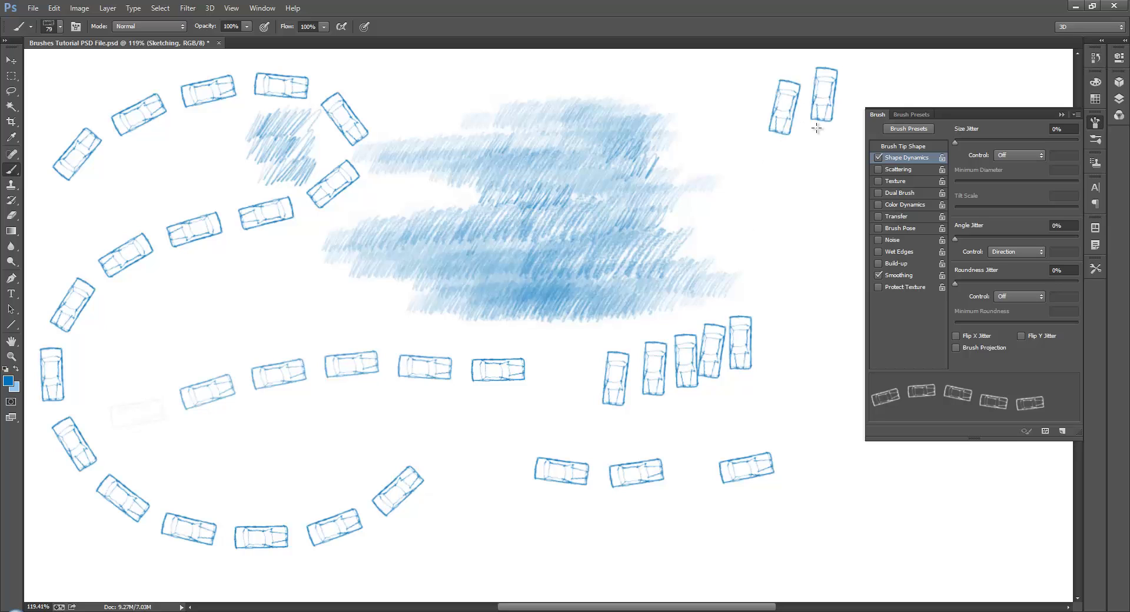
click(859, 83)
click(786, 220)
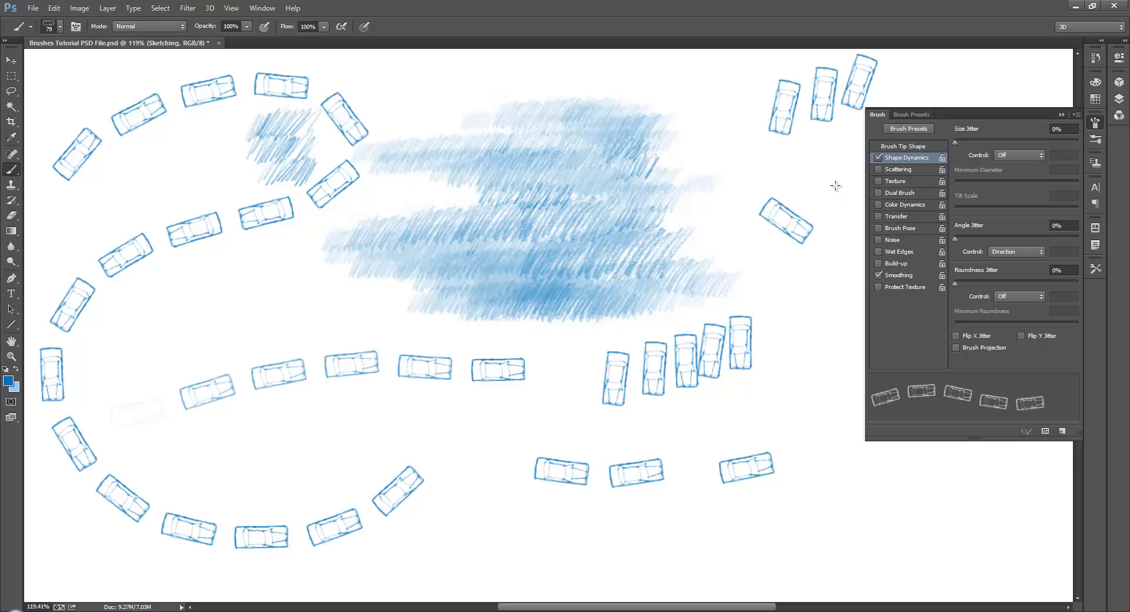
drag(833, 192, 841, 176)
drag(818, 321, 836, 359)
Stamp six separate cars at varied angles in the lower right area of the canvas
click(871, 511)
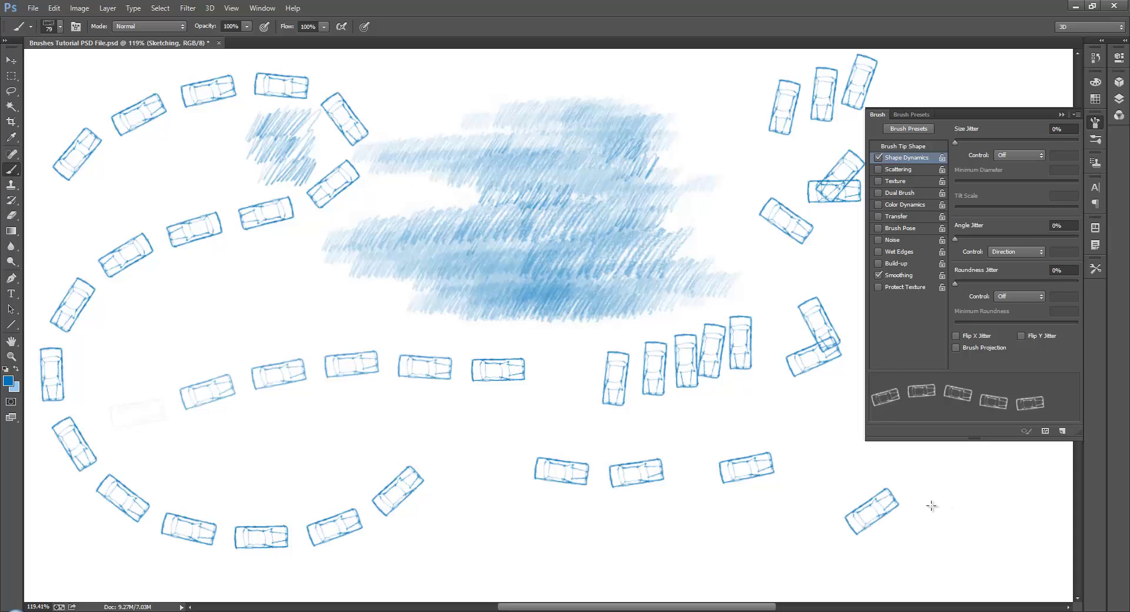
click(937, 504)
click(989, 527)
click(935, 558)
click(823, 570)
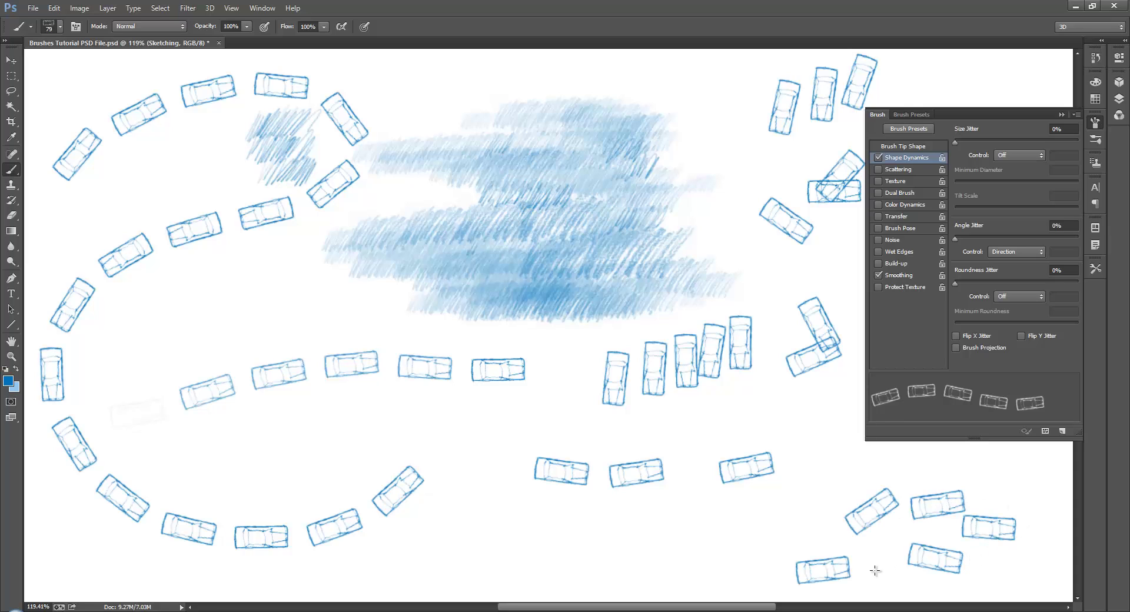
click(711, 560)
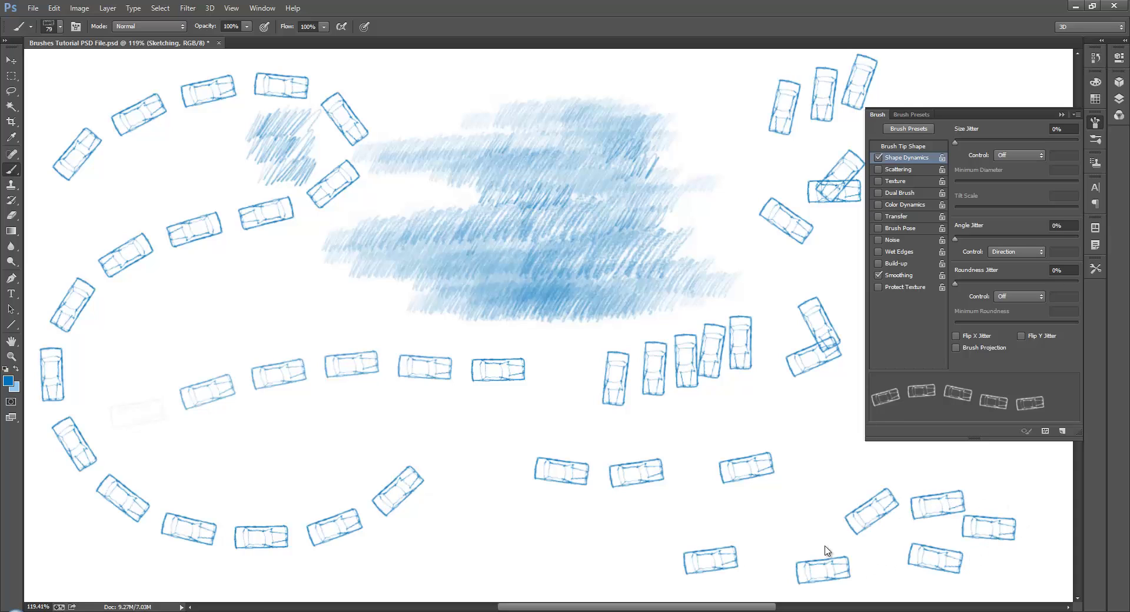
Set the car brush's spacing to 40% and paint a stroke of overlapping cars below the upright cars
click(920, 147)
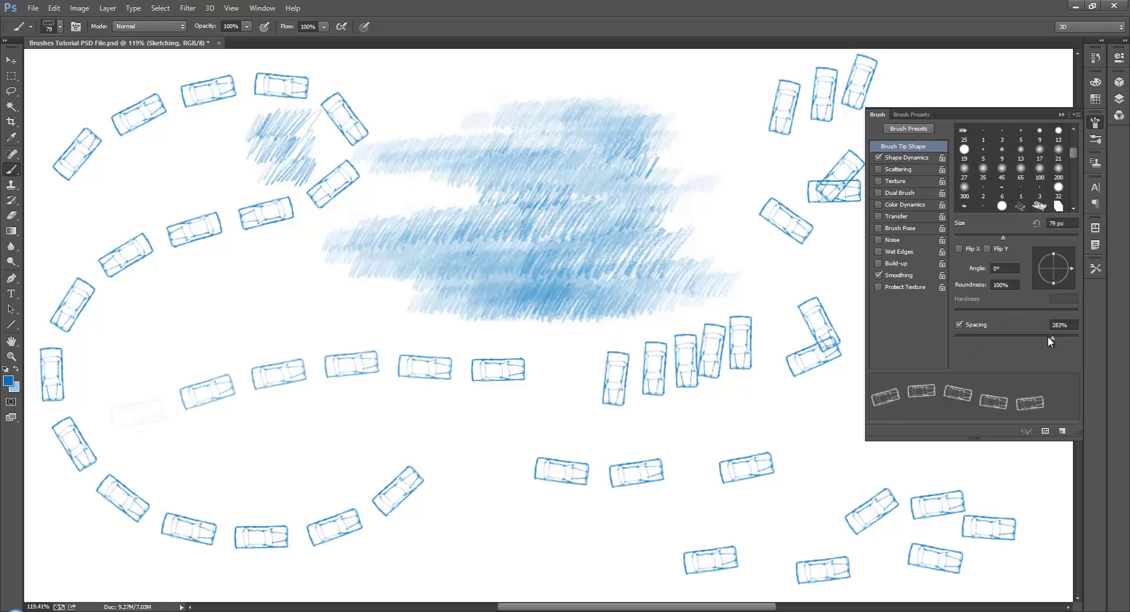
drag(1053, 337, 974, 336)
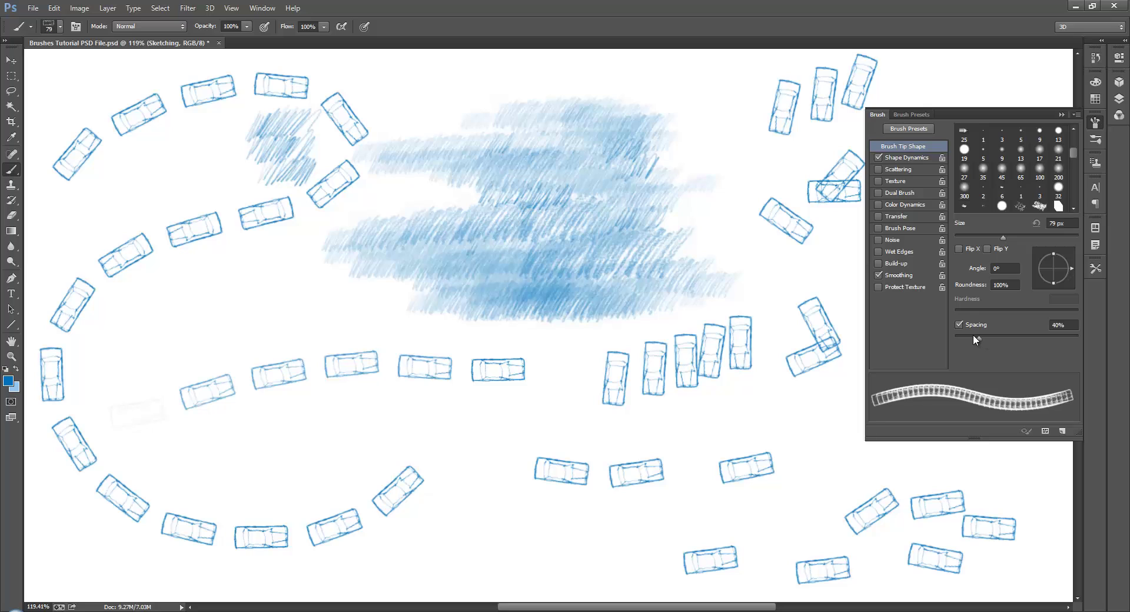
drag(653, 435, 821, 397)
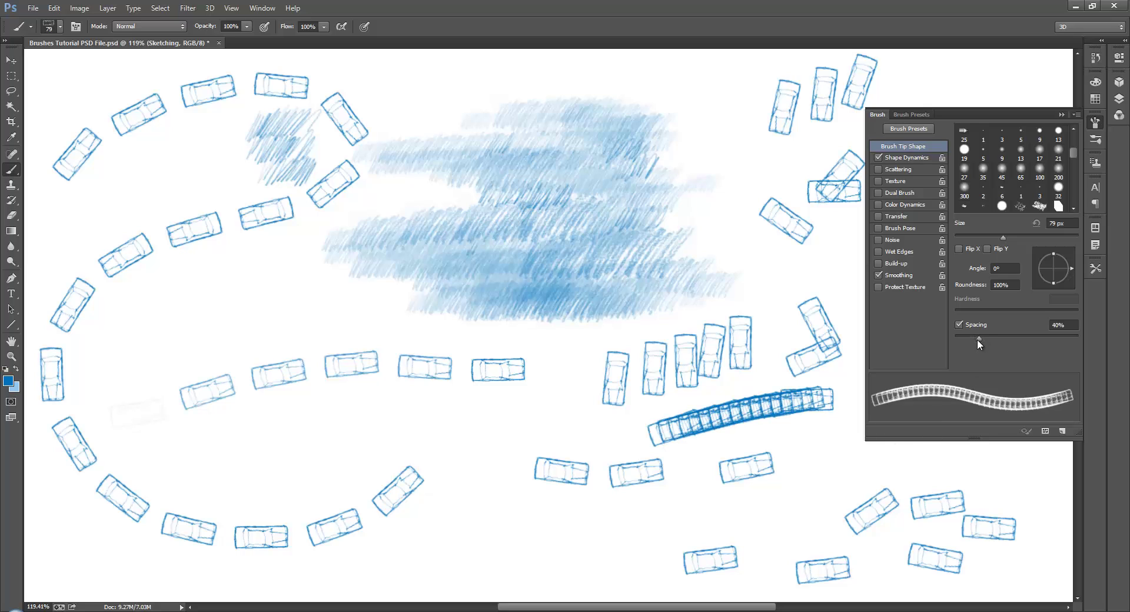
Set the car brush's spacing to 310%, and add a row of four cars above the lawn wash plus three more among the existing cars
drag(977, 339, 1053, 339)
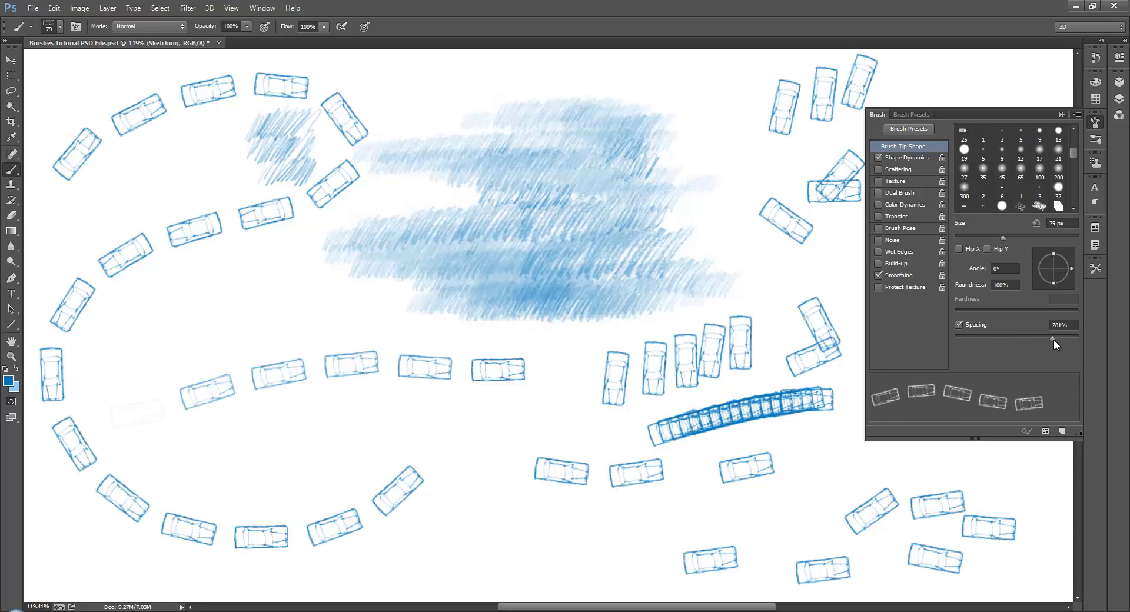
drag(422, 70, 642, 74)
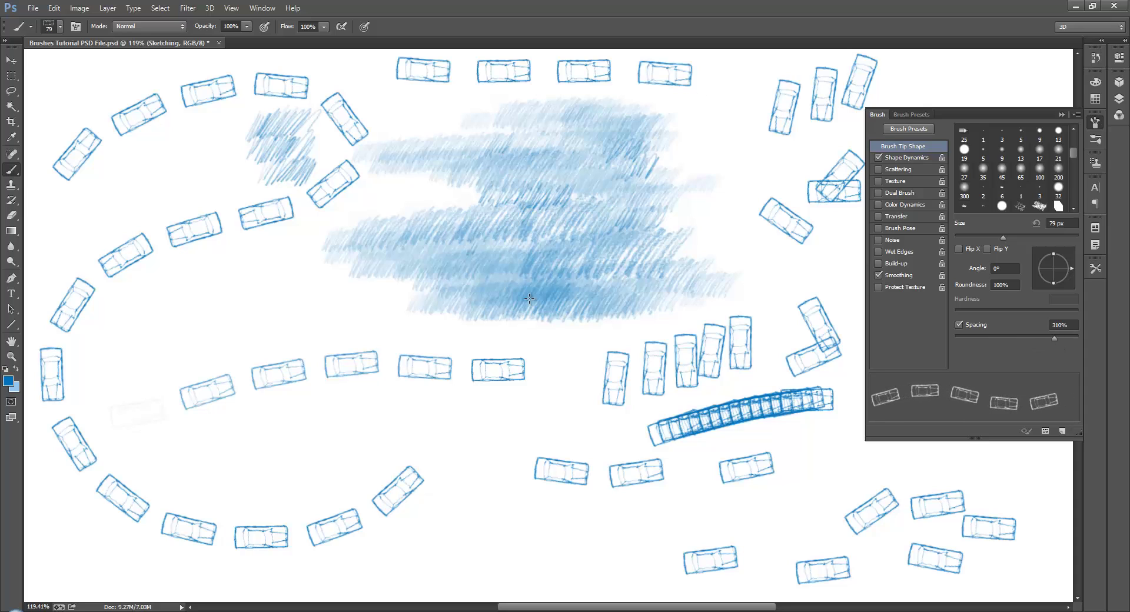
mouse_move(563, 368)
mouse_down()
mouse_move(593, 347)
mouse_move(591, 374)
mouse_up()
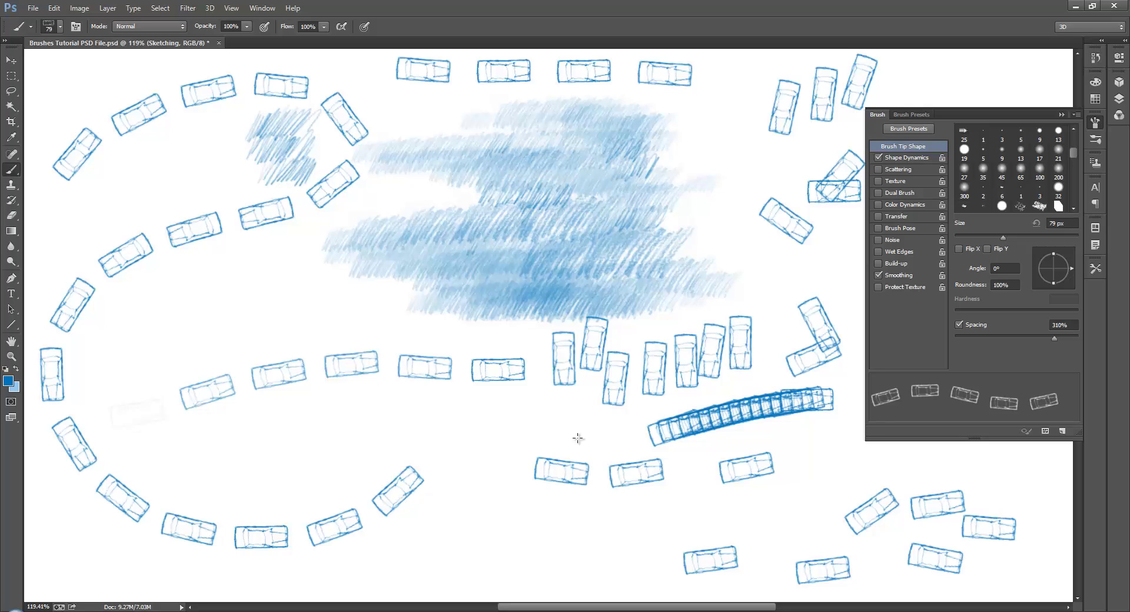
right_click(529, 219)
click(744, 282)
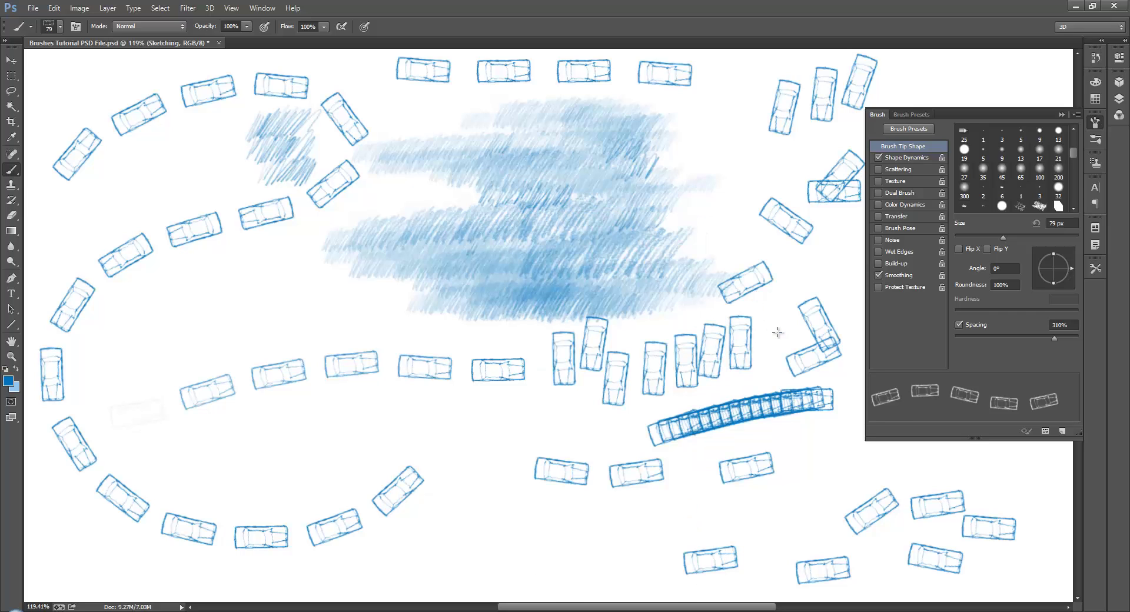
Set the foreground colour to black from the swatches and clear all the strokes from the Sketching layer
click(1061, 115)
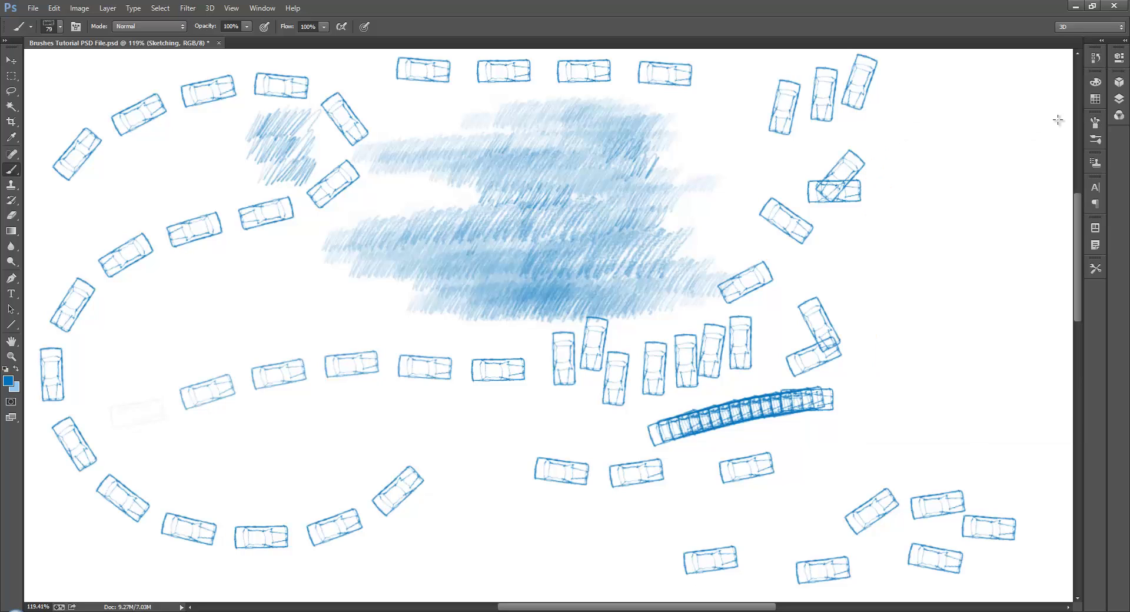
click(1096, 99)
click(1067, 101)
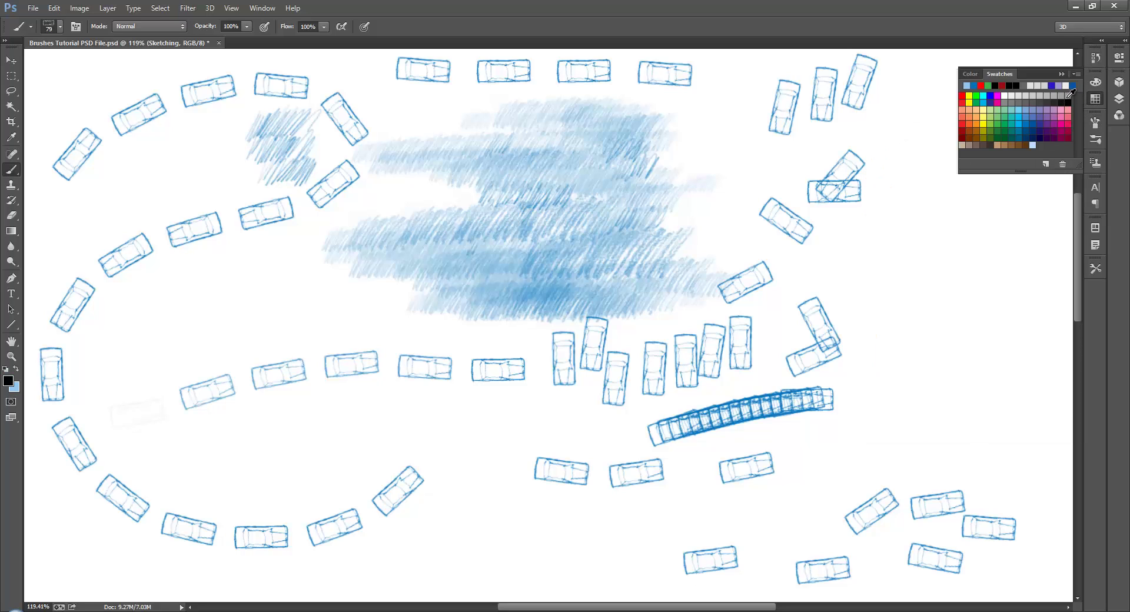
click(1062, 73)
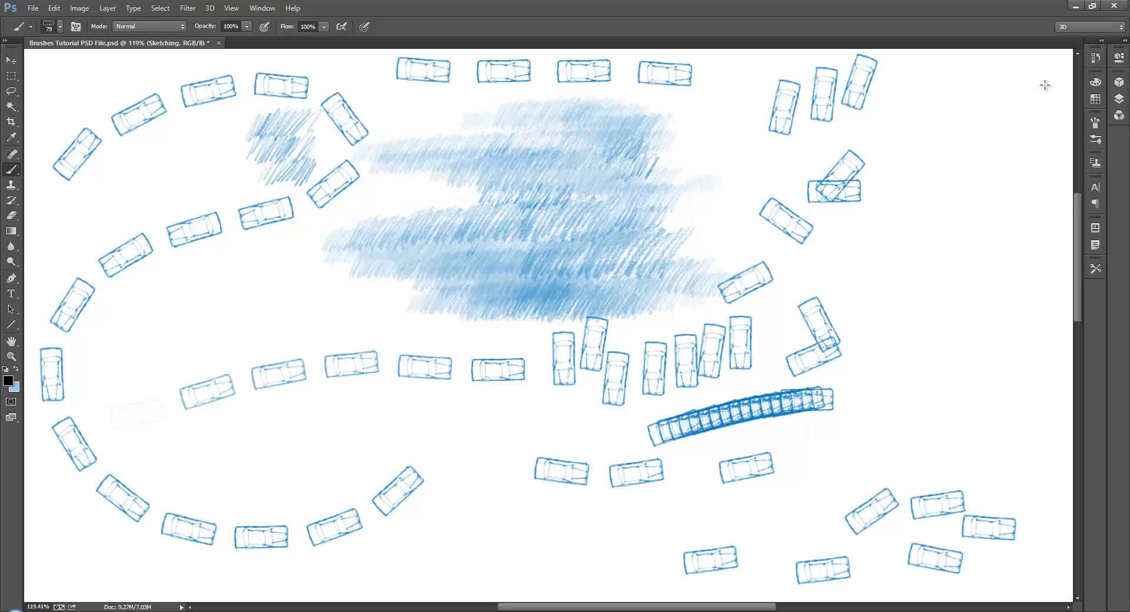
key(Delete)
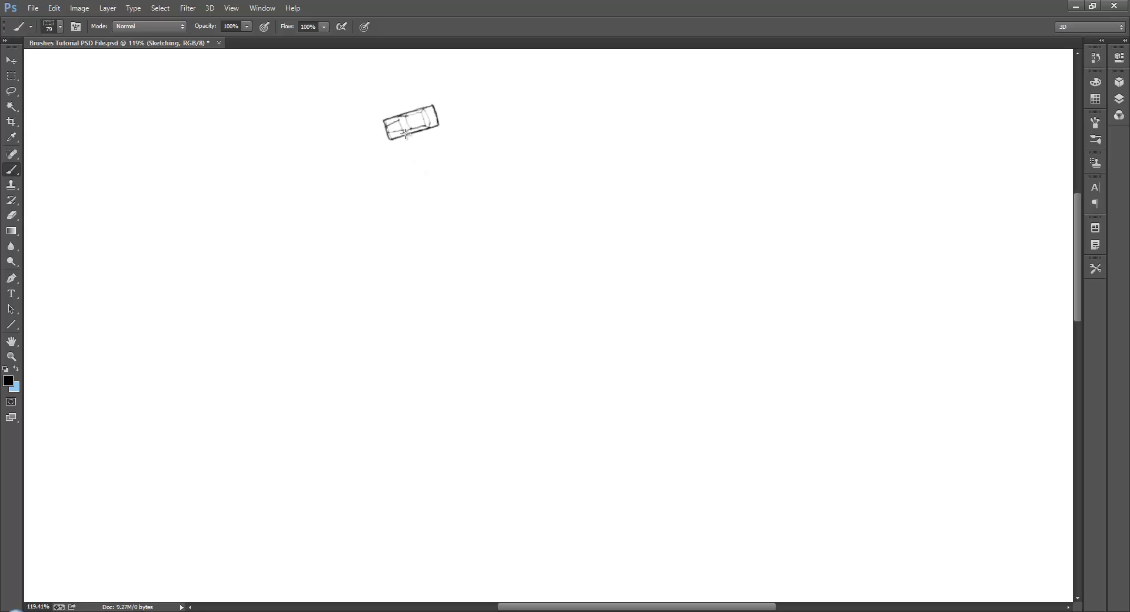
Choose the #2 Pencil brush from the brush presets
right_click(467, 123)
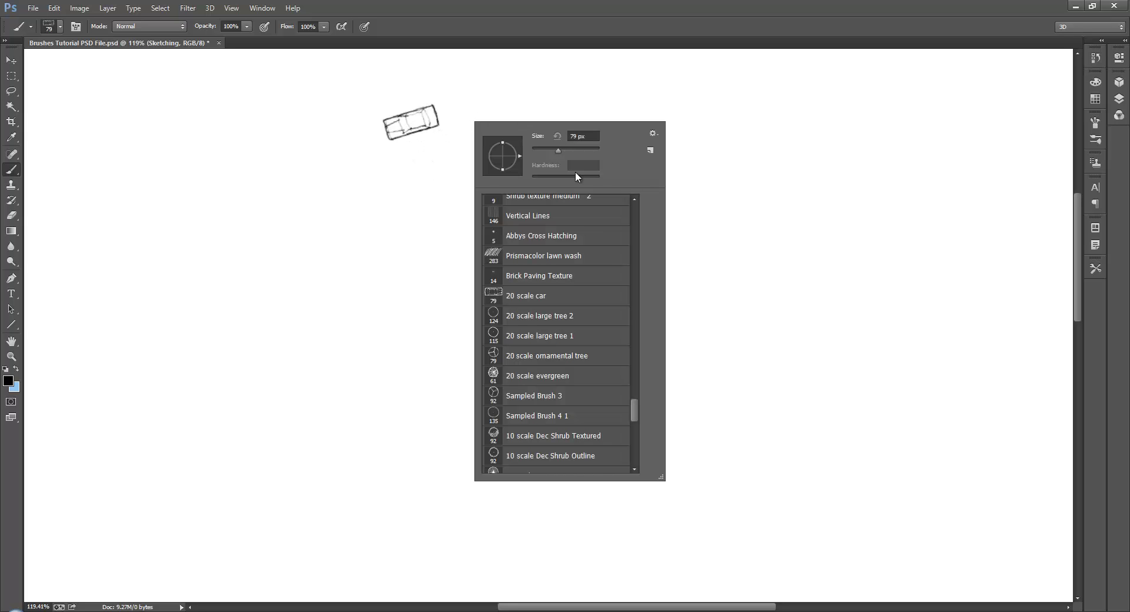
mouse_move(629, 397)
mouse_down()
mouse_move(636, 306)
mouse_move(634, 329)
mouse_move(633, 316)
mouse_up()
double_click(533, 247)
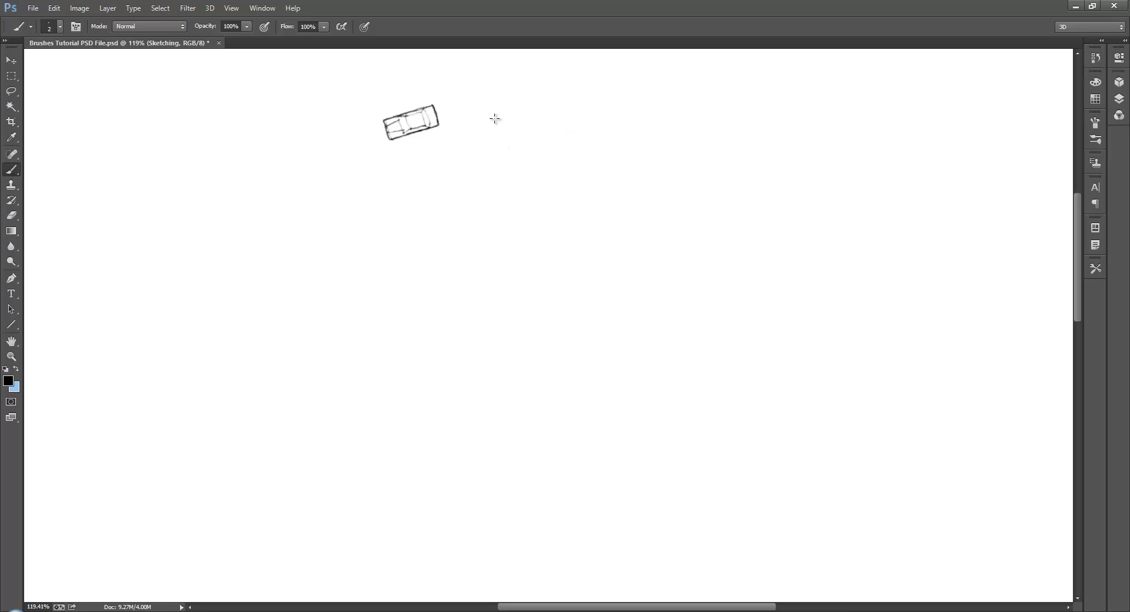
Sketch an upright top-view car beside the tilted car, and delete the tilted car
mouse_move(493, 118)
mouse_down()
mouse_move(495, 173)
mouse_move(512, 171)
mouse_move(513, 121)
mouse_move(489, 118)
mouse_move(508, 117)
mouse_move(494, 139)
mouse_move(507, 155)
mouse_move(507, 137)
mouse_move(495, 135)
mouse_move(493, 162)
mouse_move(512, 159)
mouse_move(493, 160)
mouse_move(494, 133)
mouse_move(491, 159)
mouse_move(497, 131)
mouse_move(509, 159)
mouse_move(504, 132)
mouse_up()
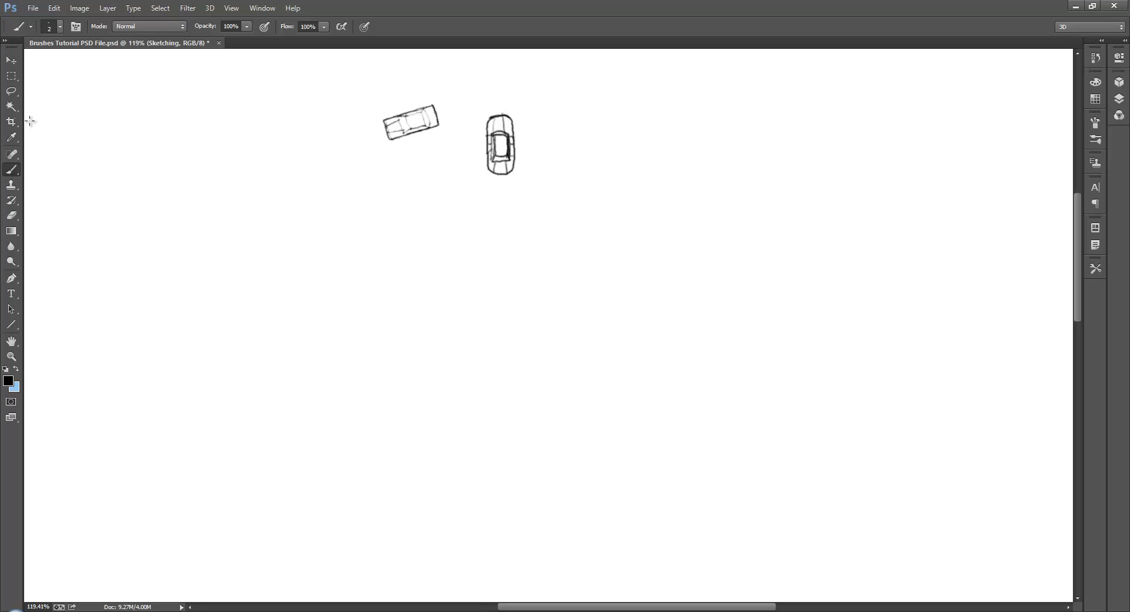
click(11, 76)
drag(383, 92, 433, 171)
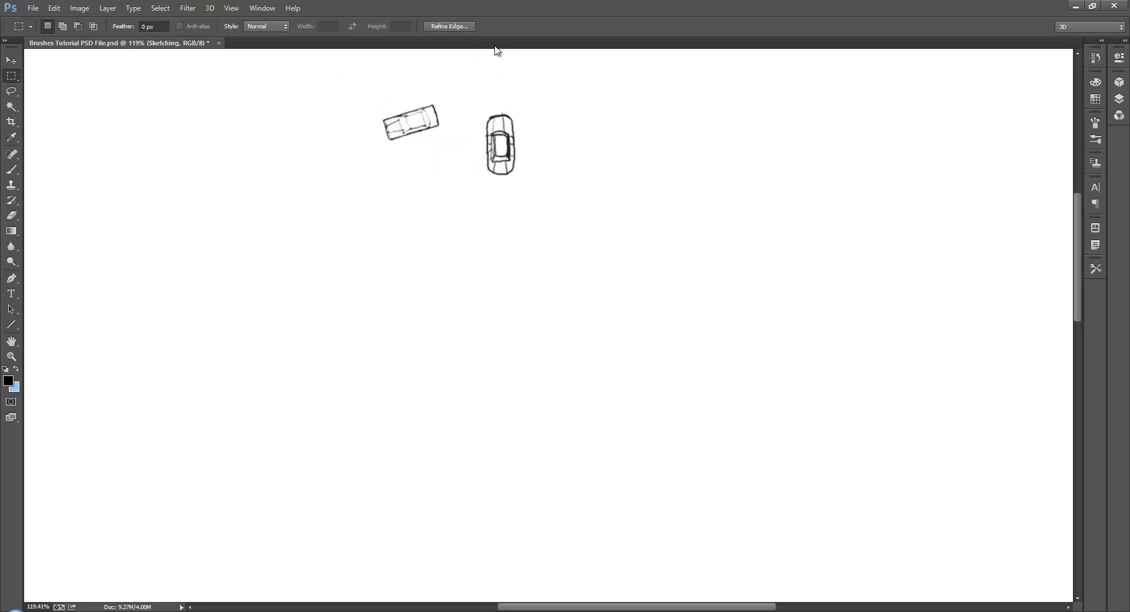
drag(386, 105, 422, 124)
click(478, 70)
drag(372, 97, 445, 156)
key(Delete)
key(ctrl+d)
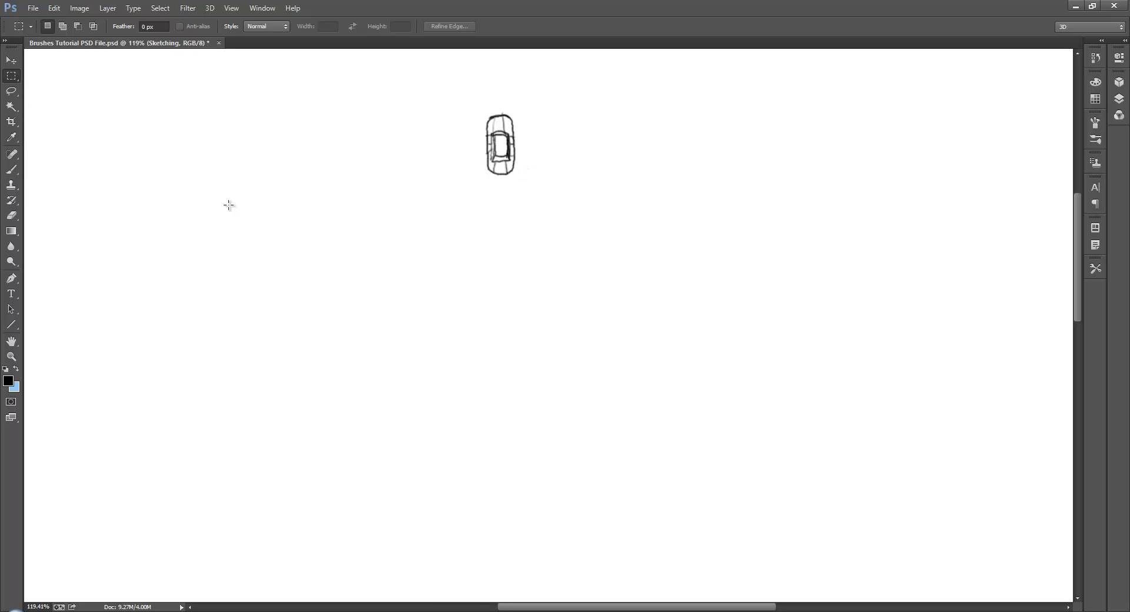
Sketch a small spiky top-view shrub beside the upright car with the #2 Pencil brush
click(11, 169)
mouse_move(610, 131)
mouse_down()
mouse_move(648, 139)
mouse_move(607, 140)
mouse_move(603, 156)
mouse_move(605, 134)
mouse_move(631, 137)
mouse_move(624, 154)
mouse_move(649, 148)
mouse_move(629, 131)
mouse_move(652, 147)
mouse_move(635, 142)
mouse_move(625, 150)
mouse_move(643, 145)
mouse_move(606, 159)
mouse_move(631, 147)
mouse_up()
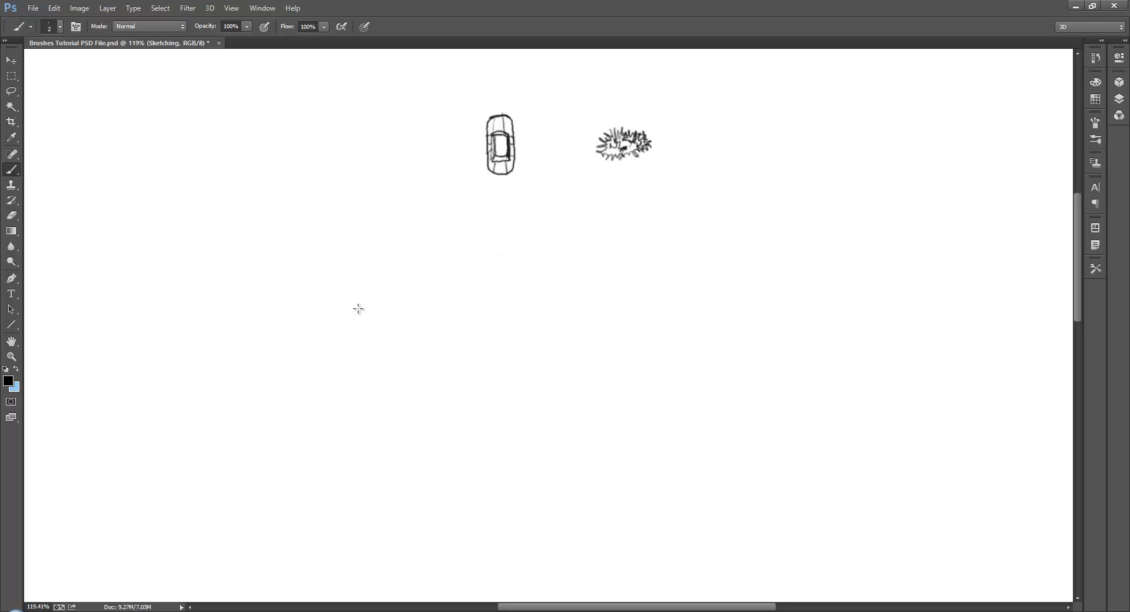
Define the upright car sketch as a brush preset named CAR and clear the selection
click(11, 75)
mouse_move(482, 108)
mouse_down()
mouse_move(509, 136)
mouse_move(521, 182)
mouse_up()
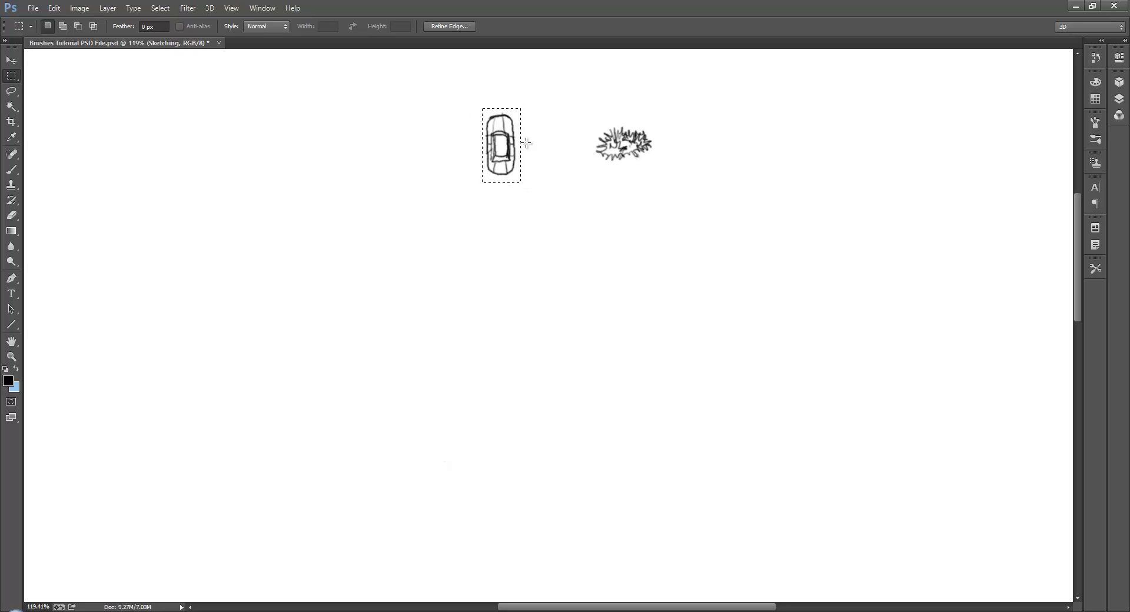
click(53, 8)
click(130, 289)
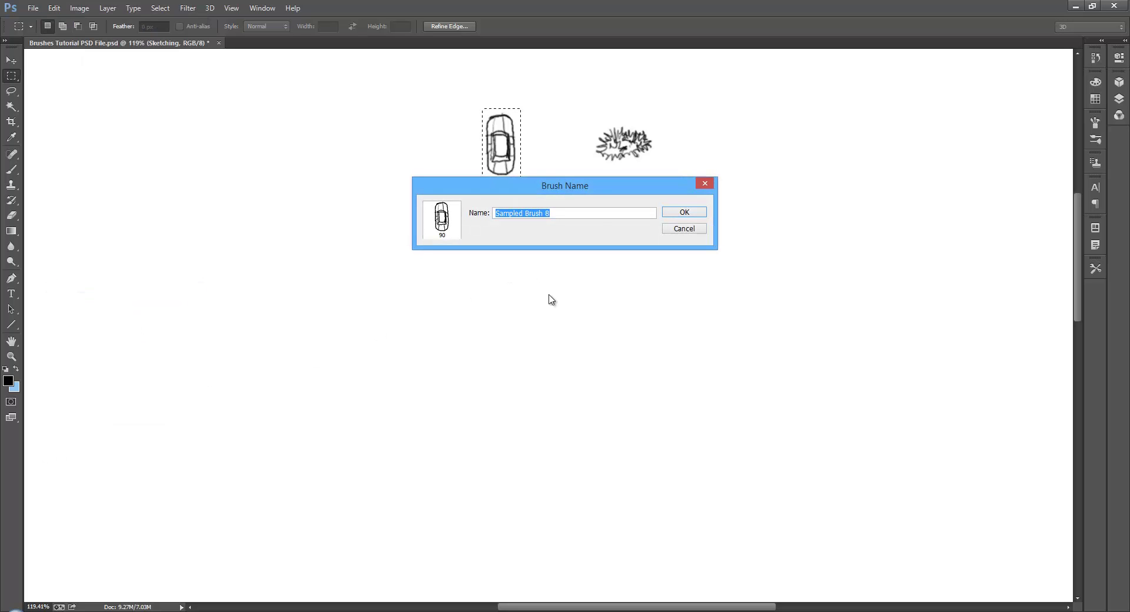
text(CAR)
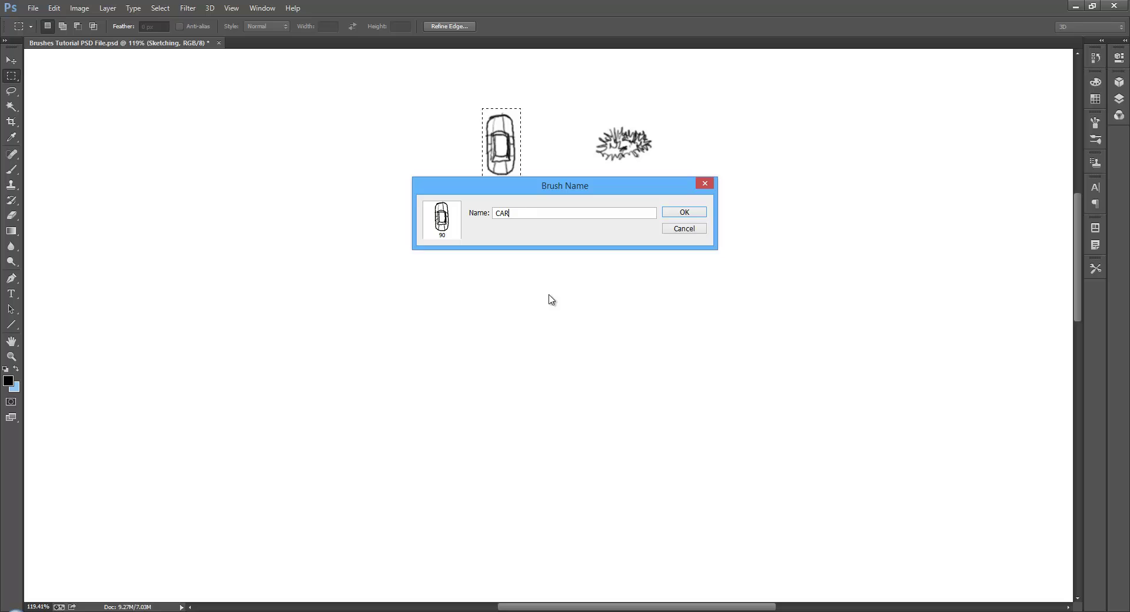
key(Caps_Lock)
key(Return)
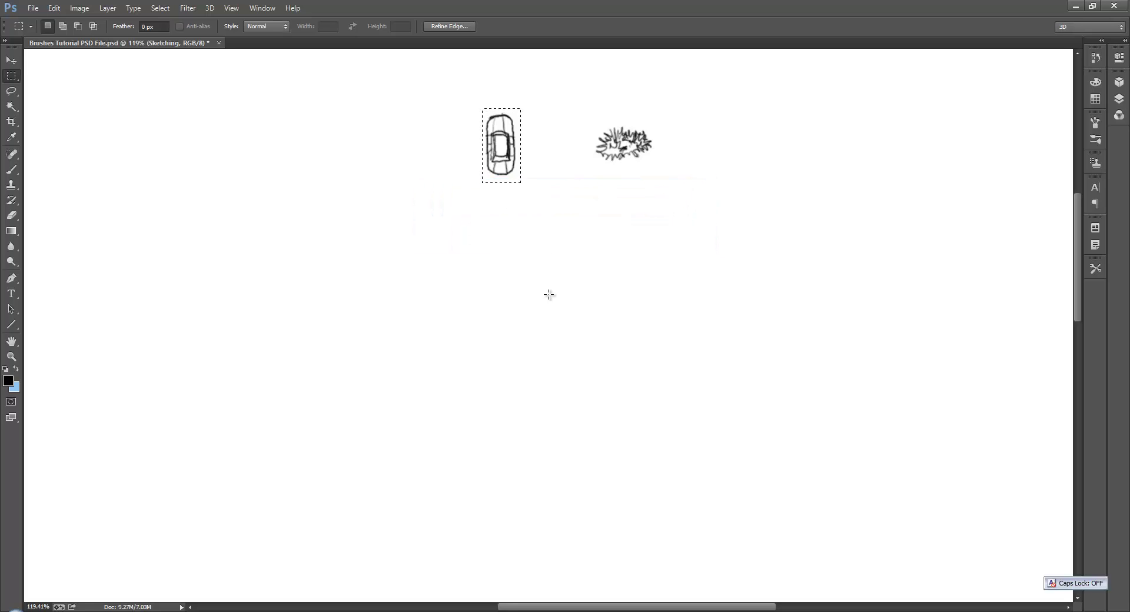
click(514, 197)
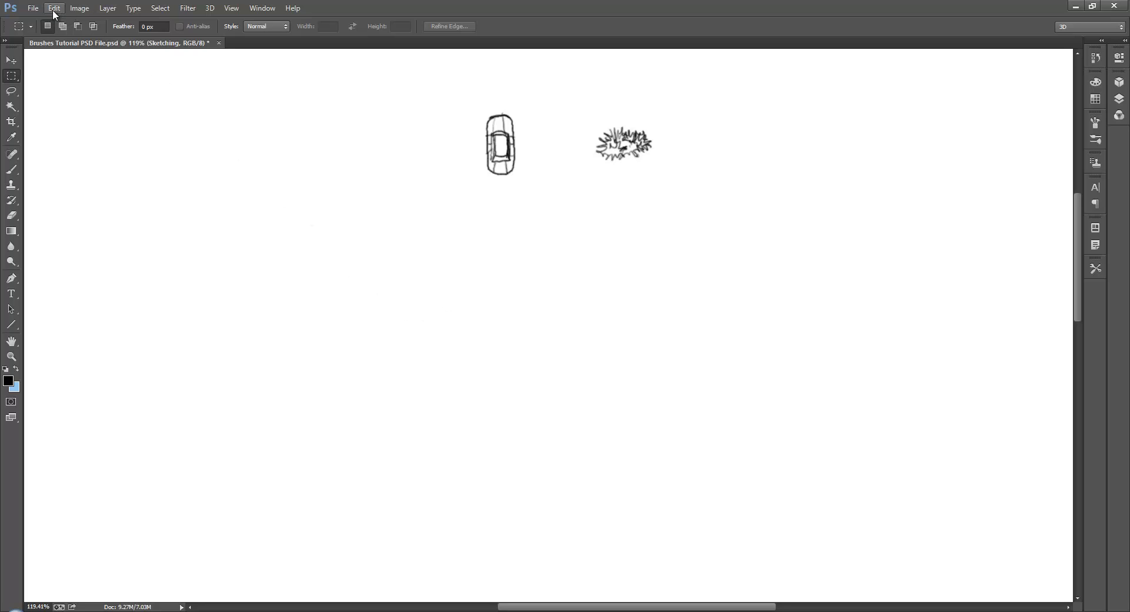
Choose the CAR brush, stamp one car on the far side of the shrub, and paint one vertical and one horizontal stroke below it
click(11, 170)
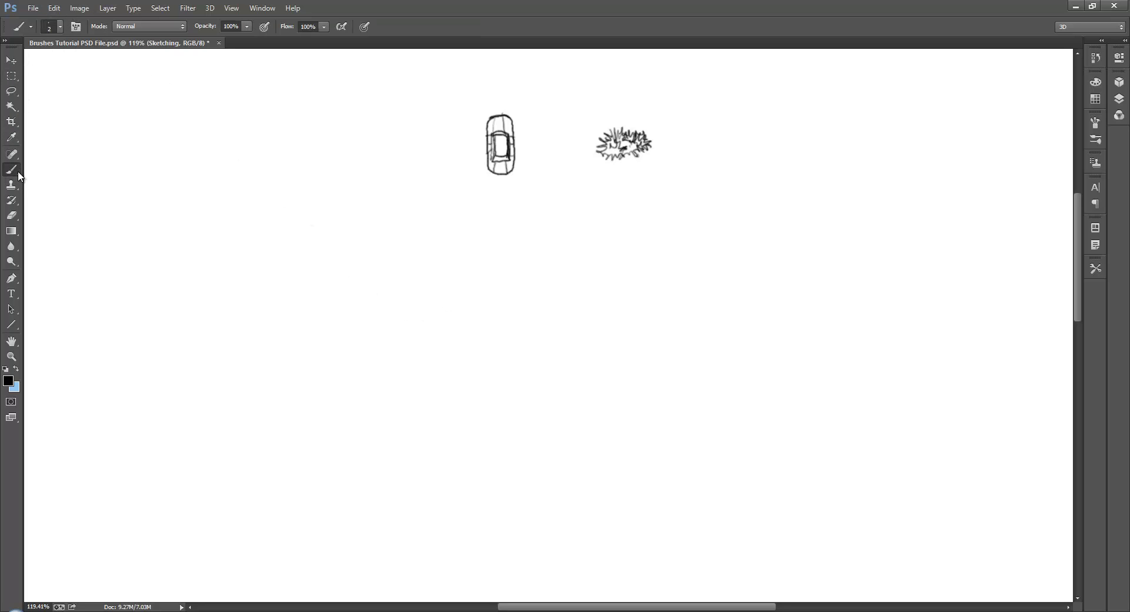
right_click(450, 88)
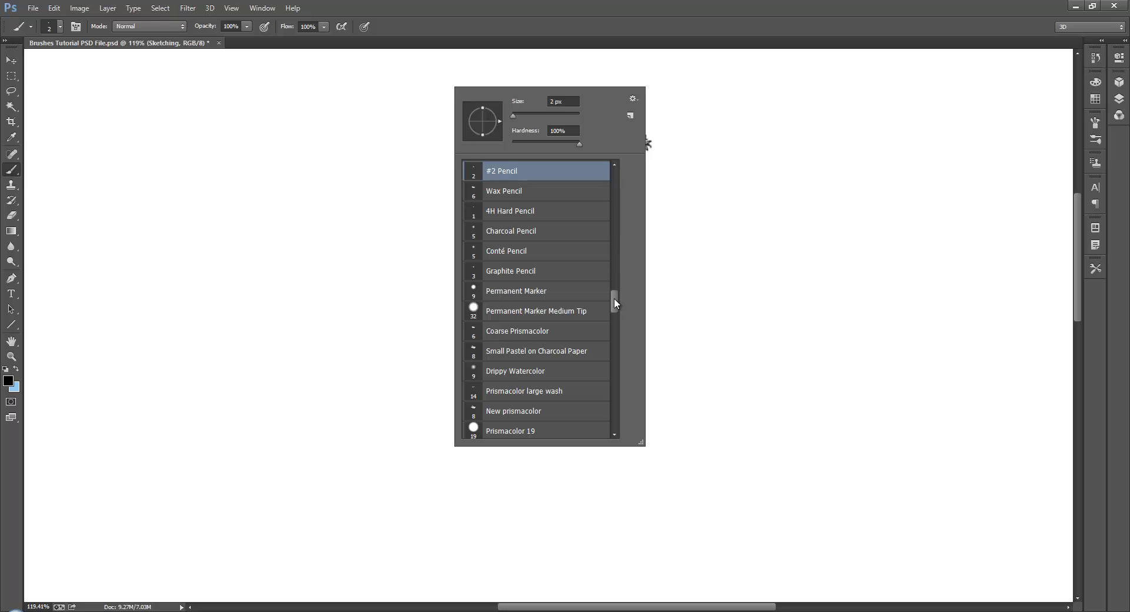
drag(614, 299, 612, 424)
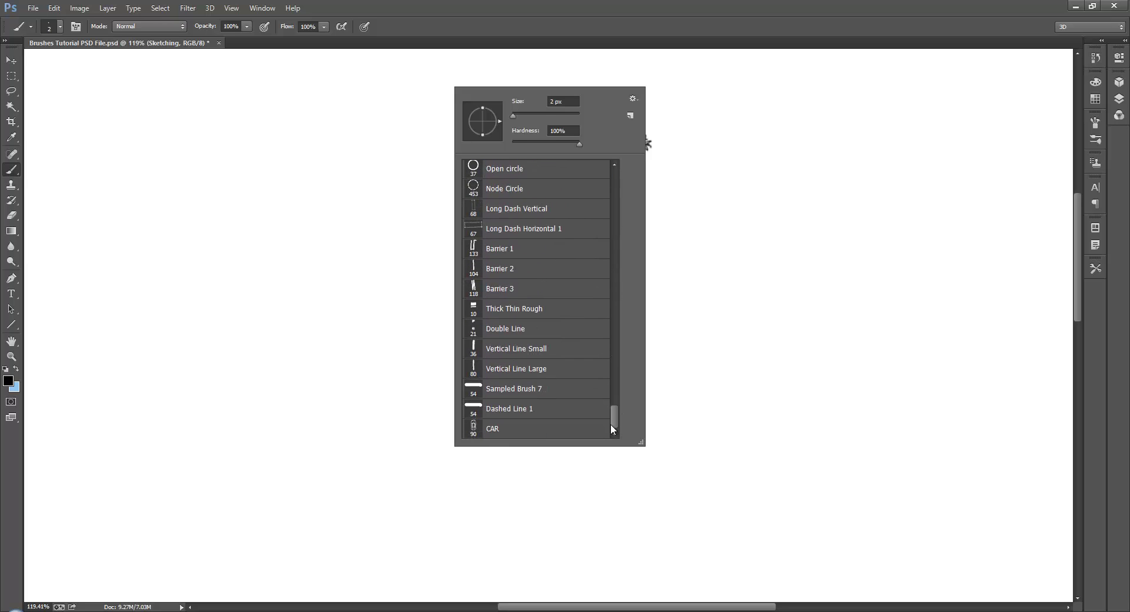
click(545, 431)
click(746, 136)
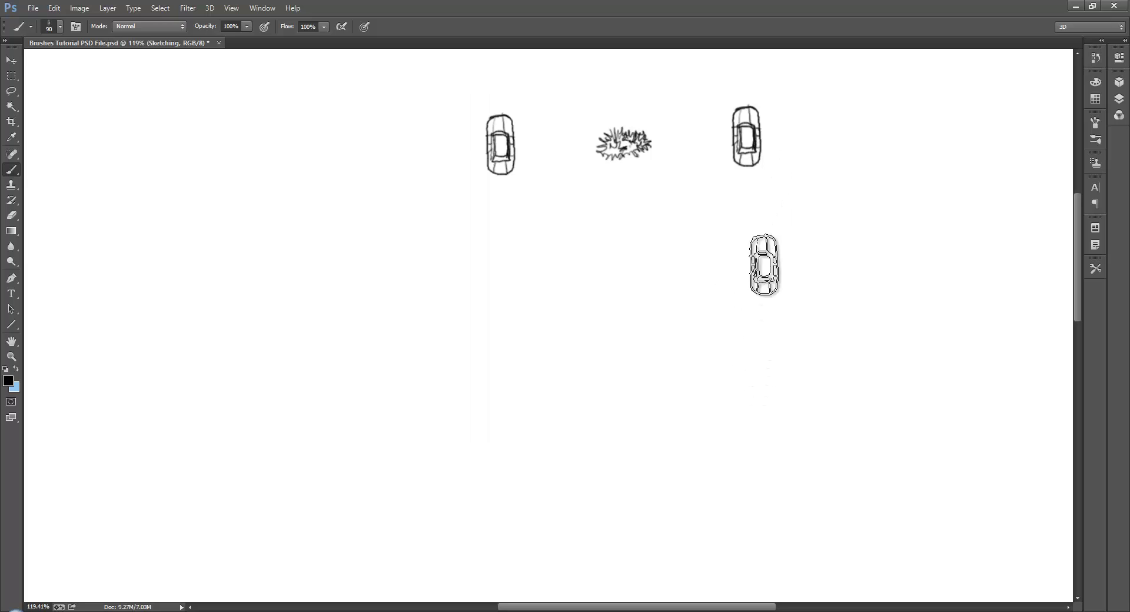
drag(749, 207, 757, 319)
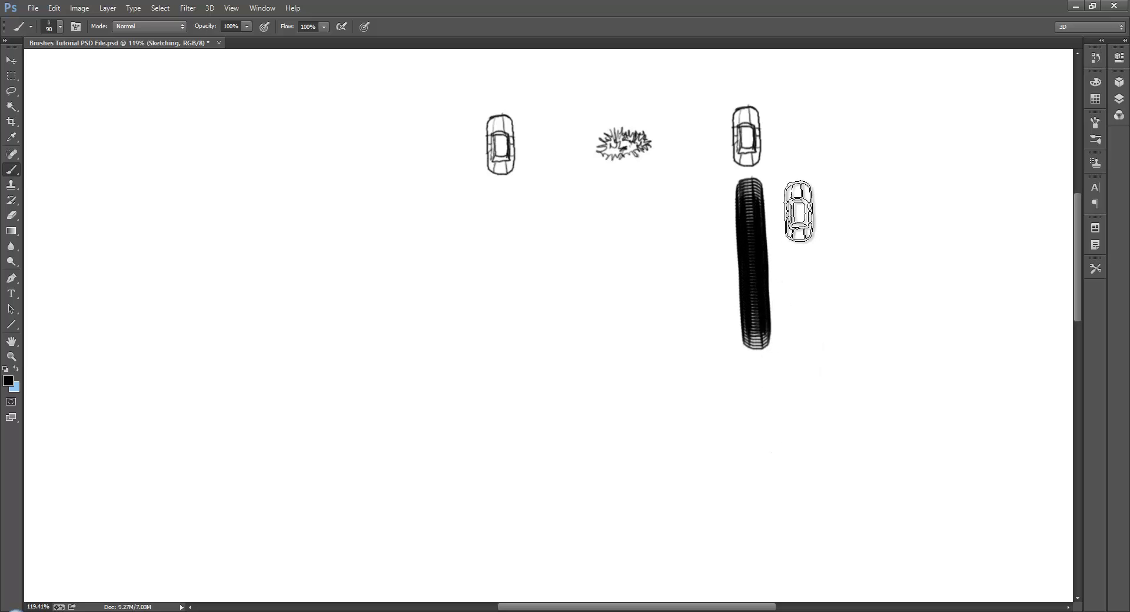
drag(797, 207, 910, 207)
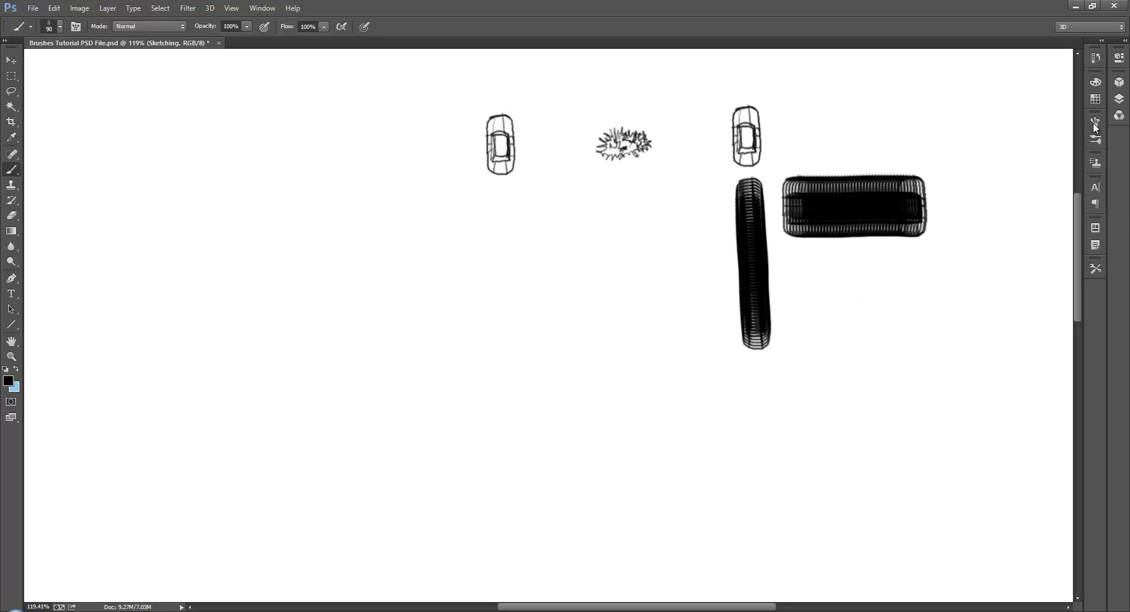
Enable Shape Dynamics for the CAR brush and set the angle jitter control to Direction
click(1093, 121)
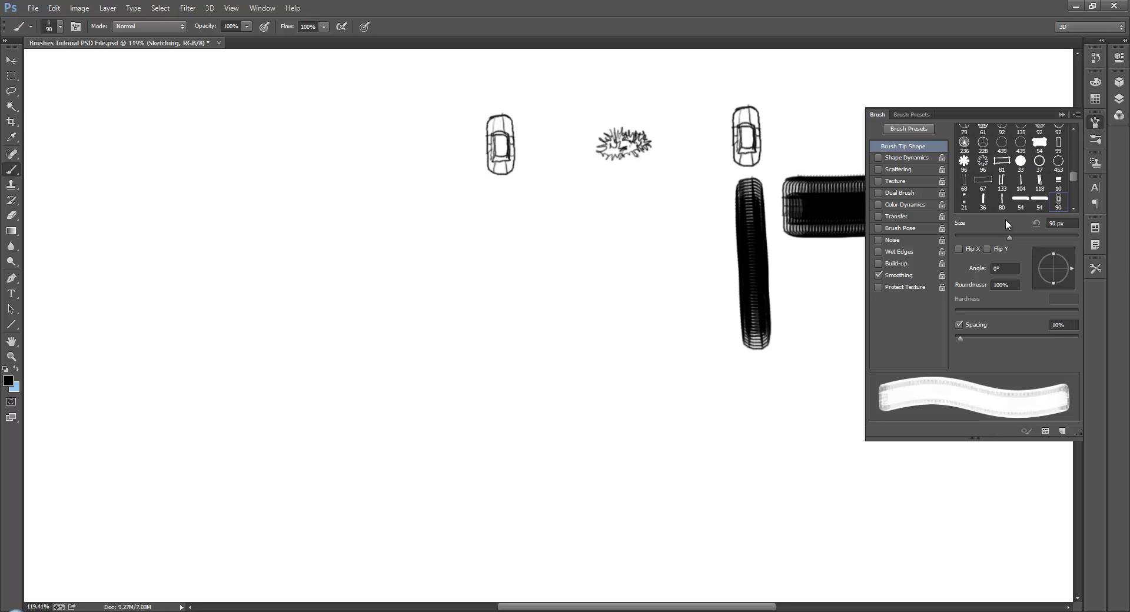
click(878, 157)
click(878, 158)
click(907, 156)
click(1016, 252)
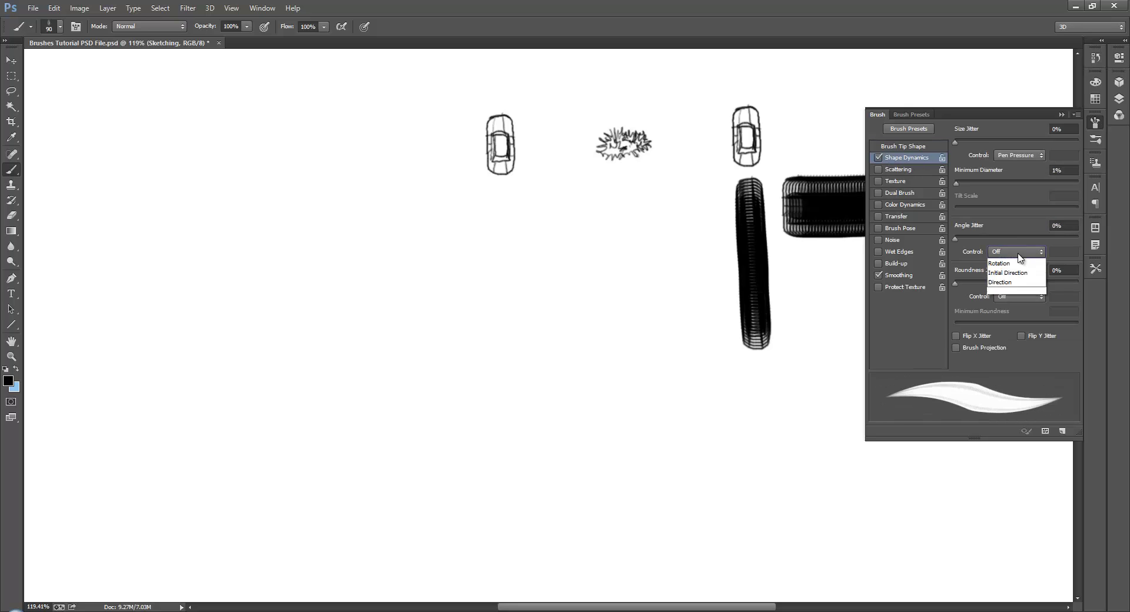
click(1009, 330)
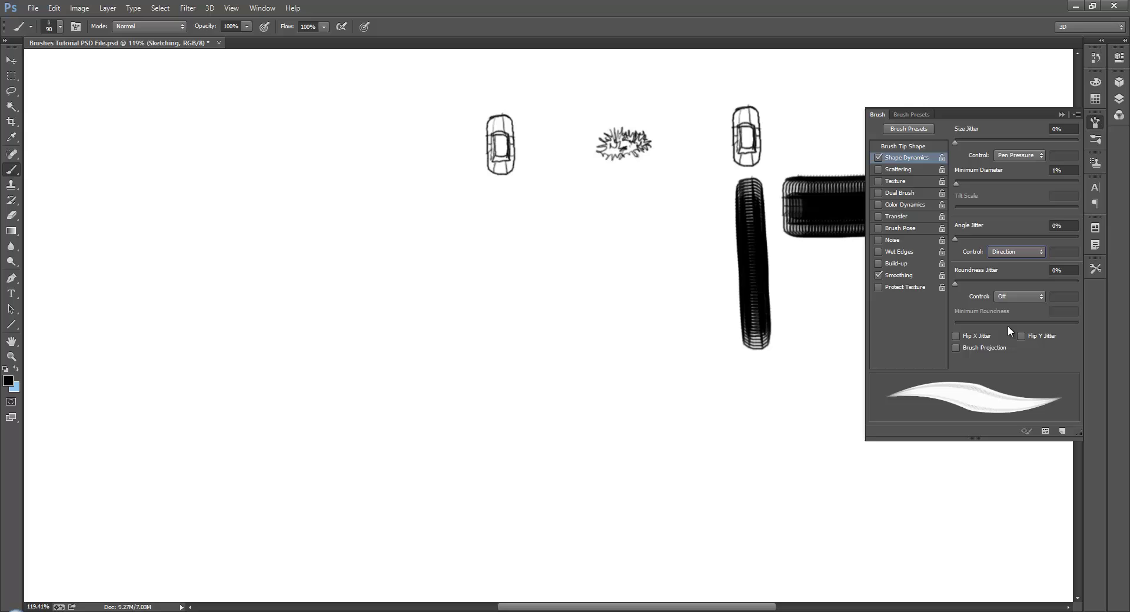
Set the CAR brush's spacing to 186% and paint a row of cars below the shrub, plus one sideways car beneath it
click(912, 147)
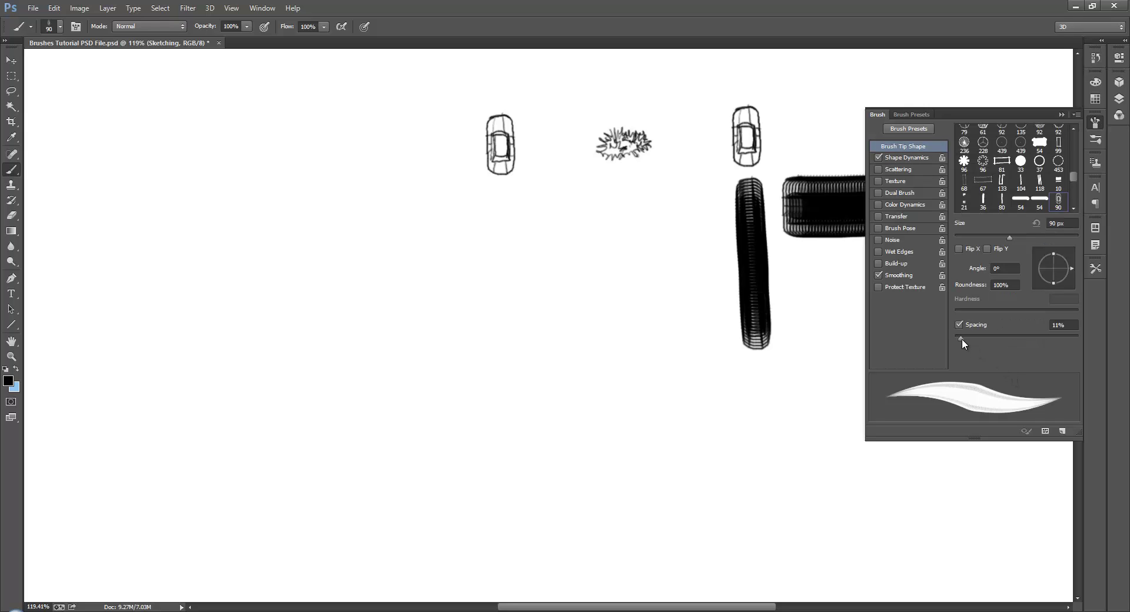
drag(961, 339, 1044, 345)
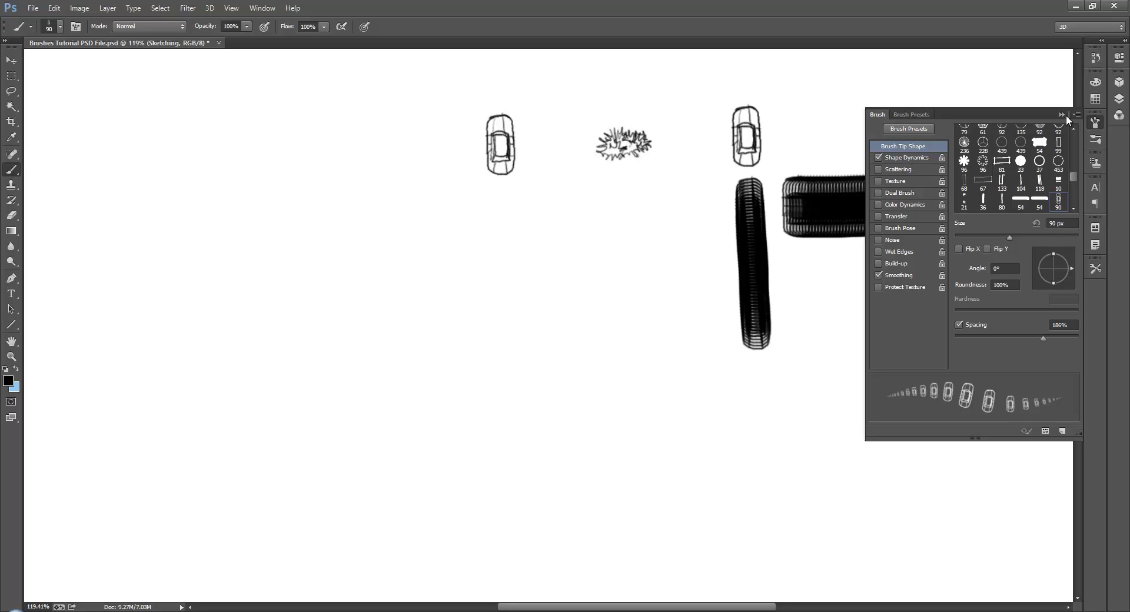
click(459, 271)
click(485, 271)
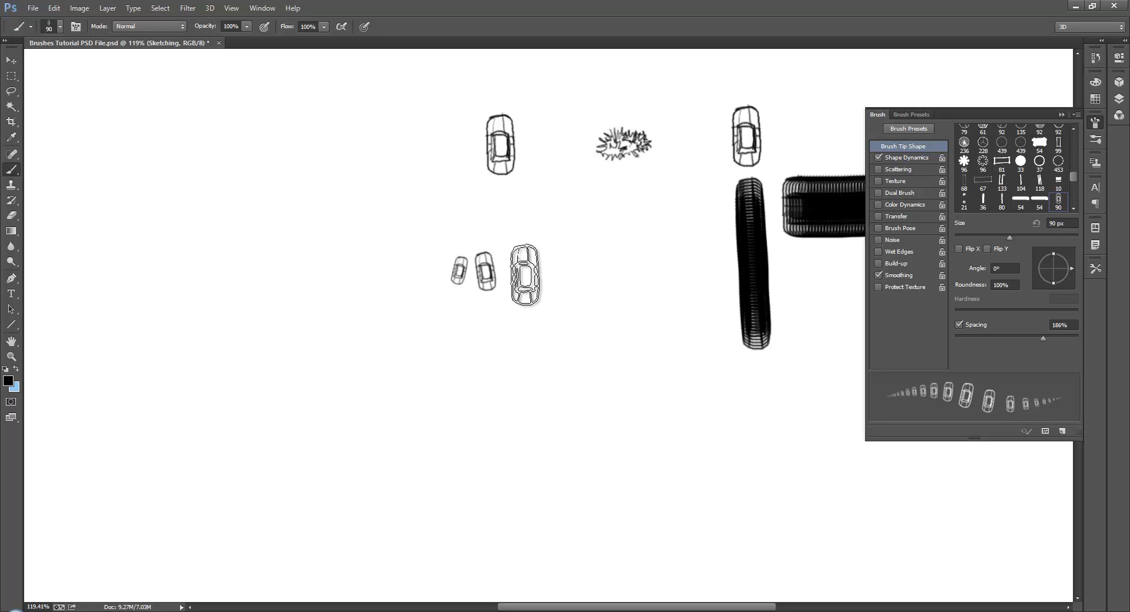
click(547, 273)
click(594, 269)
click(645, 266)
click(615, 322)
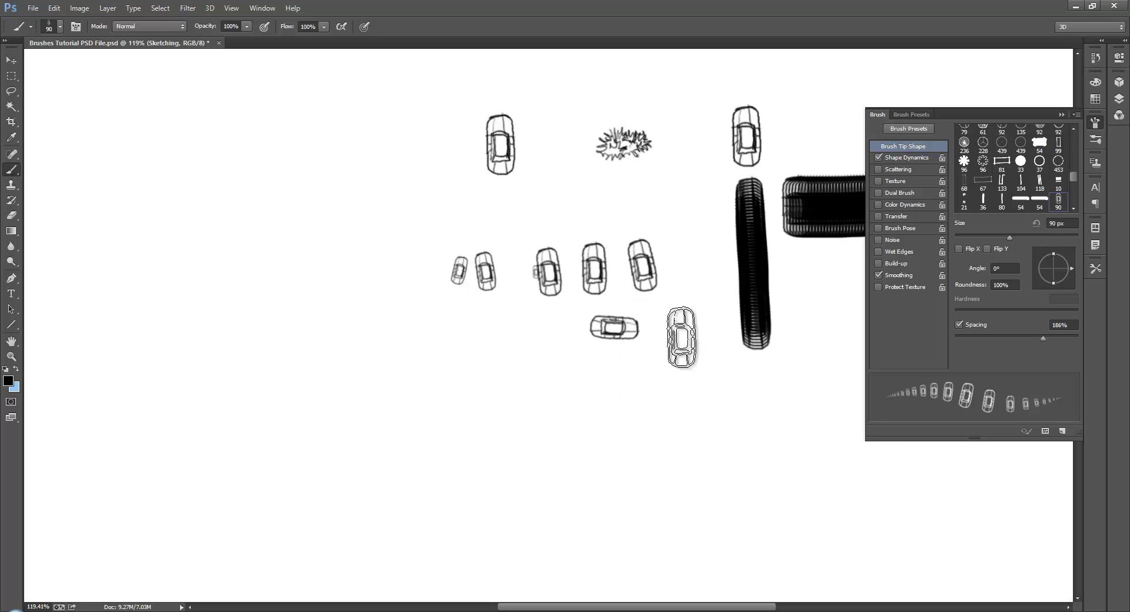
Set the size jitter control to Off and paint two horizontal rows of cars below the existing ones
click(906, 158)
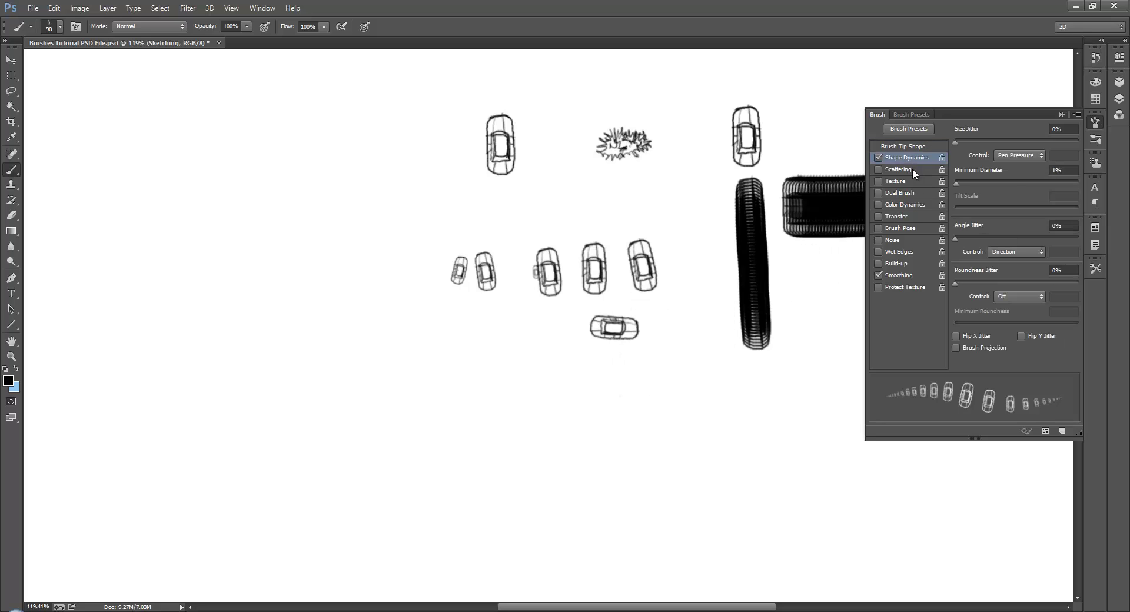
click(1020, 155)
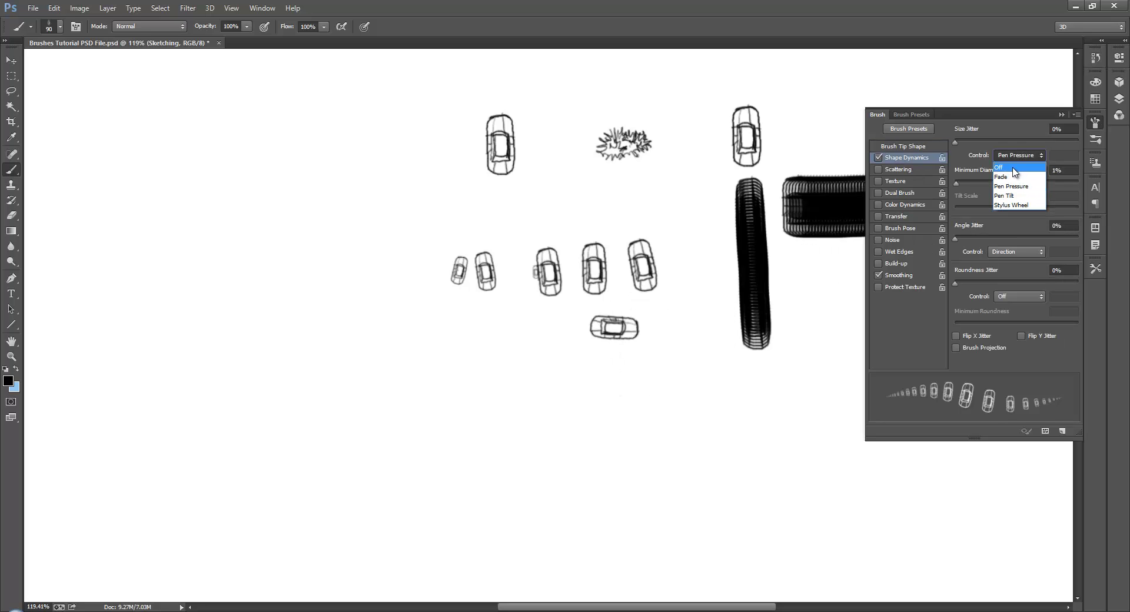
click(1012, 168)
mouse_move(331, 365)
mouse_down()
mouse_move(453, 353)
mouse_move(543, 366)
mouse_up()
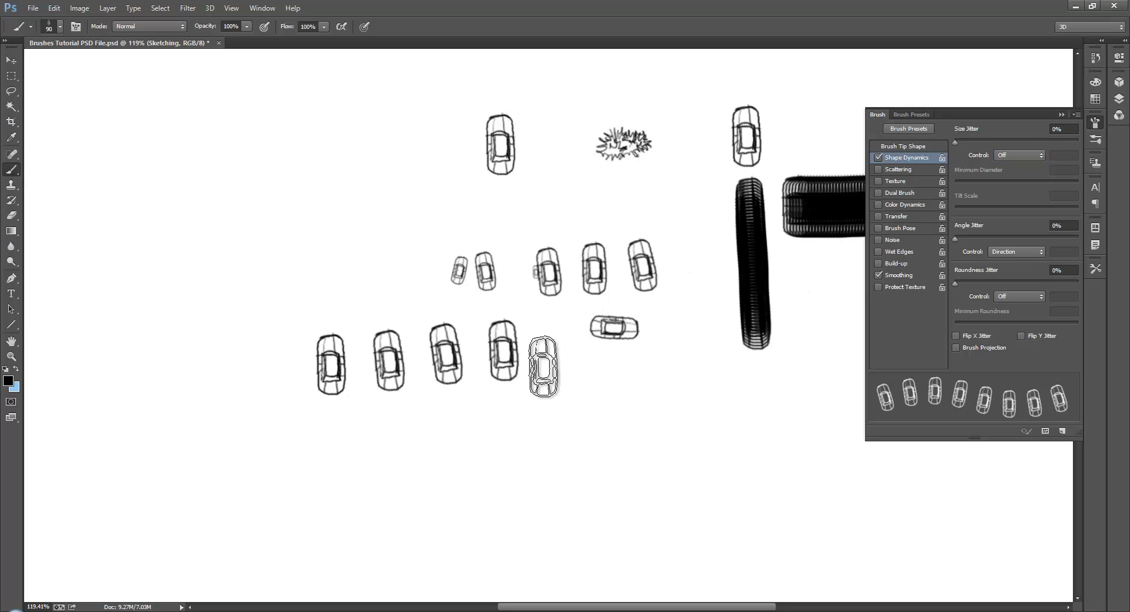
drag(330, 434, 558, 436)
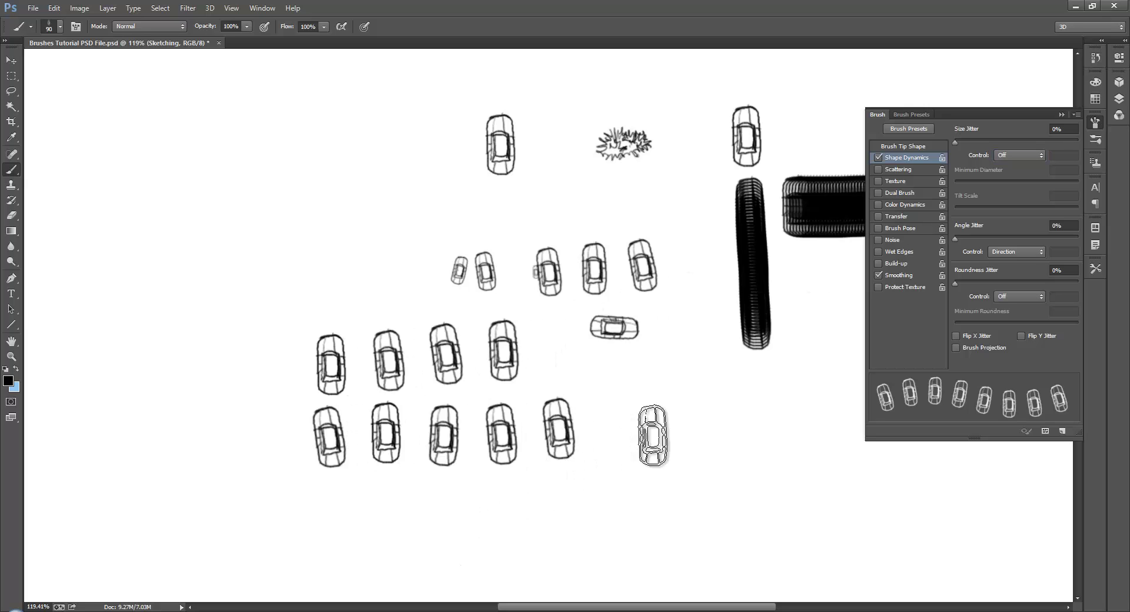
Set the brush tip angle to -88° and paint a long curving line of cars looping around beneath the two rows
click(928, 148)
drag(1071, 269, 1054, 286)
mouse_move(594, 409)
mouse_down()
mouse_move(837, 436)
mouse_move(851, 486)
mouse_move(753, 521)
mouse_move(424, 543)
mouse_move(276, 527)
mouse_move(199, 450)
mouse_move(209, 298)
mouse_move(202, 259)
mouse_up()
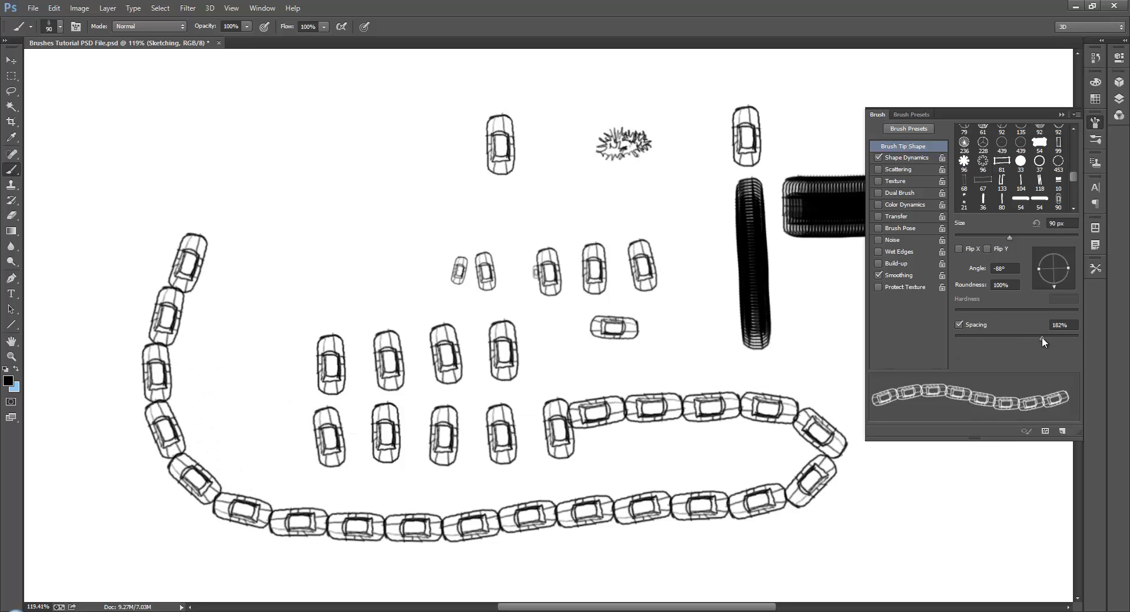
Set the CAR brush's spacing to 281% and paint three spaced cars across the canvas's upper area plus a vertical column of three
drag(1042, 336, 1053, 337)
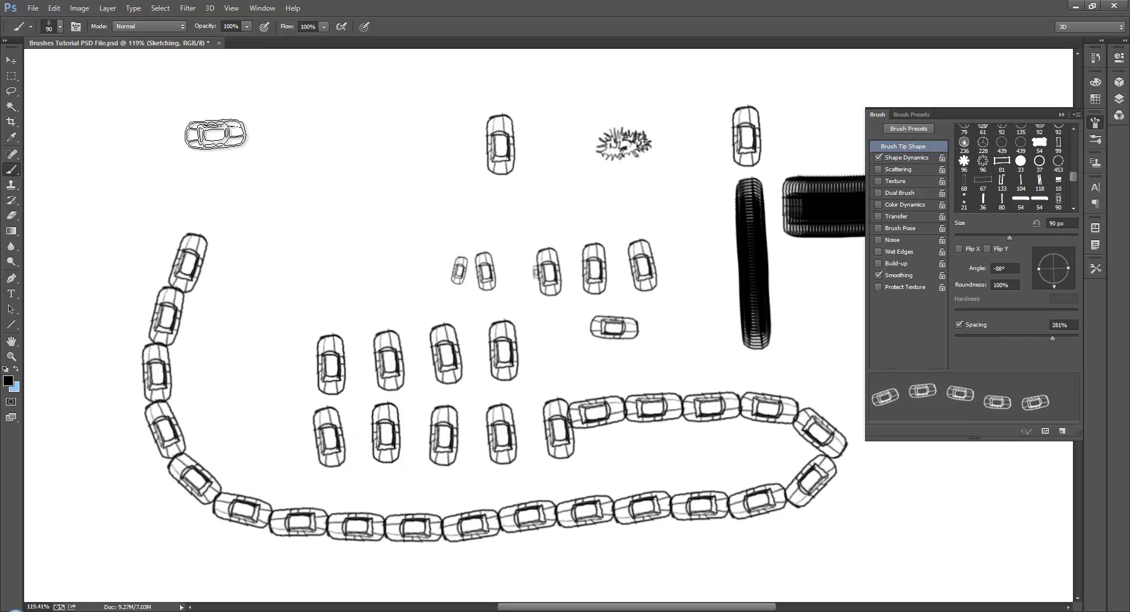
mouse_move(126, 108)
mouse_down()
mouse_move(415, 129)
mouse_move(415, 208)
mouse_move(401, 191)
mouse_move(421, 178)
mouse_move(422, 222)
mouse_move(394, 274)
mouse_up()
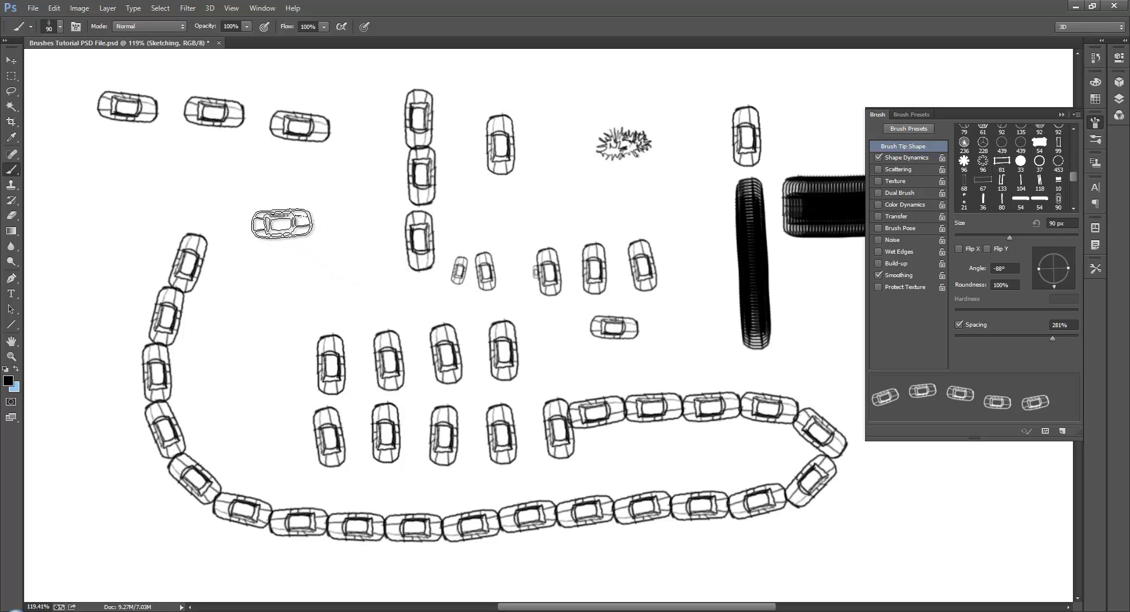
Stamp two sideways cars end to end and a column of parked cars running down from the first to the curved line
click(282, 224)
click(345, 226)
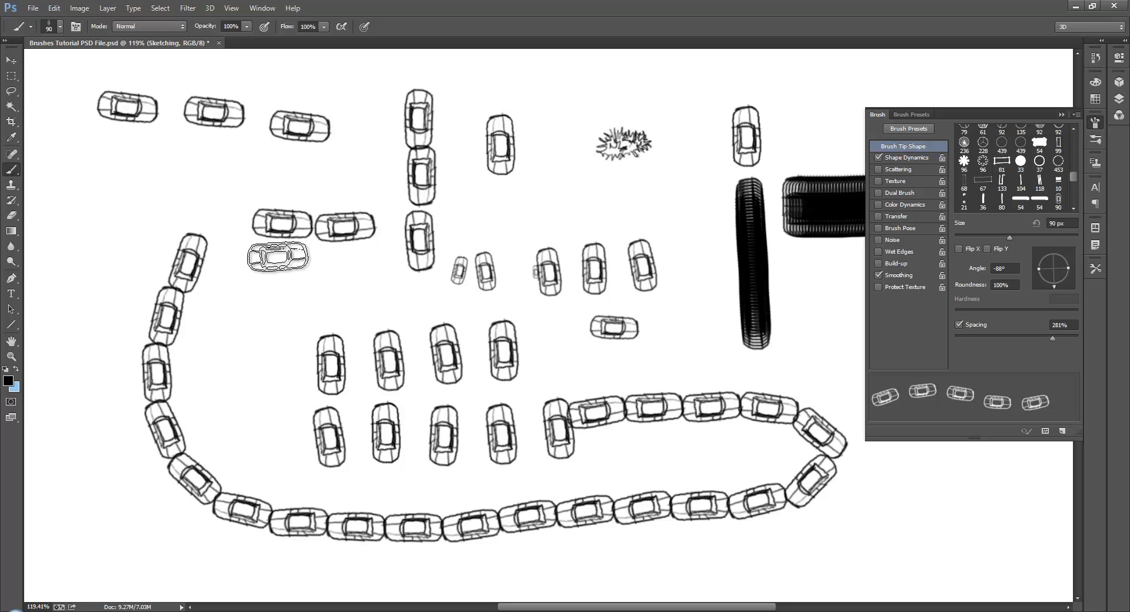
click(276, 255)
click(272, 289)
click(277, 330)
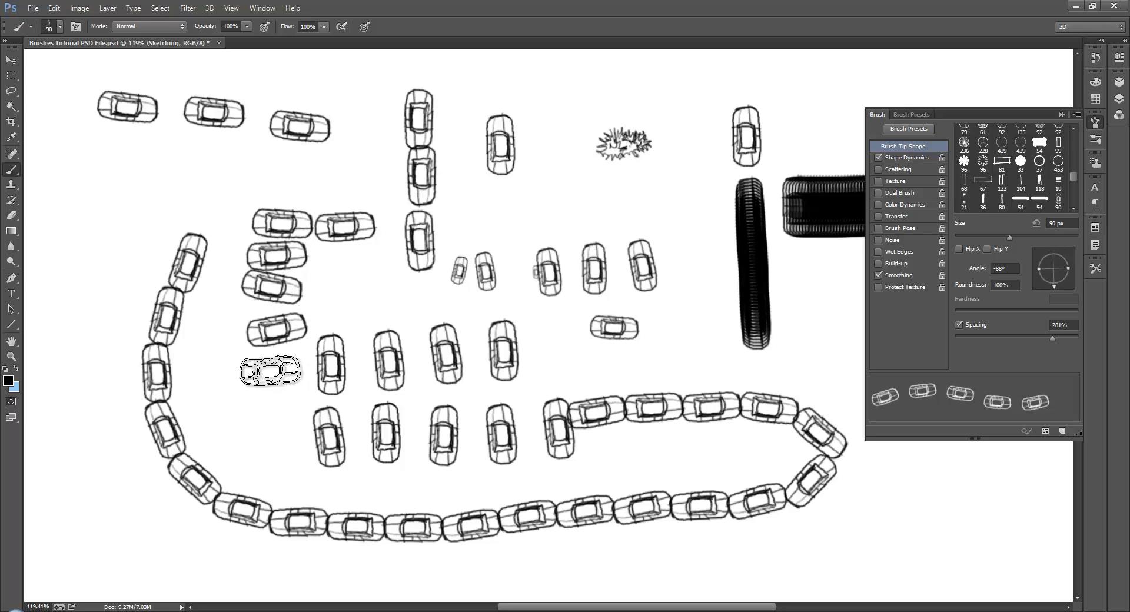
click(270, 368)
click(264, 402)
click(263, 435)
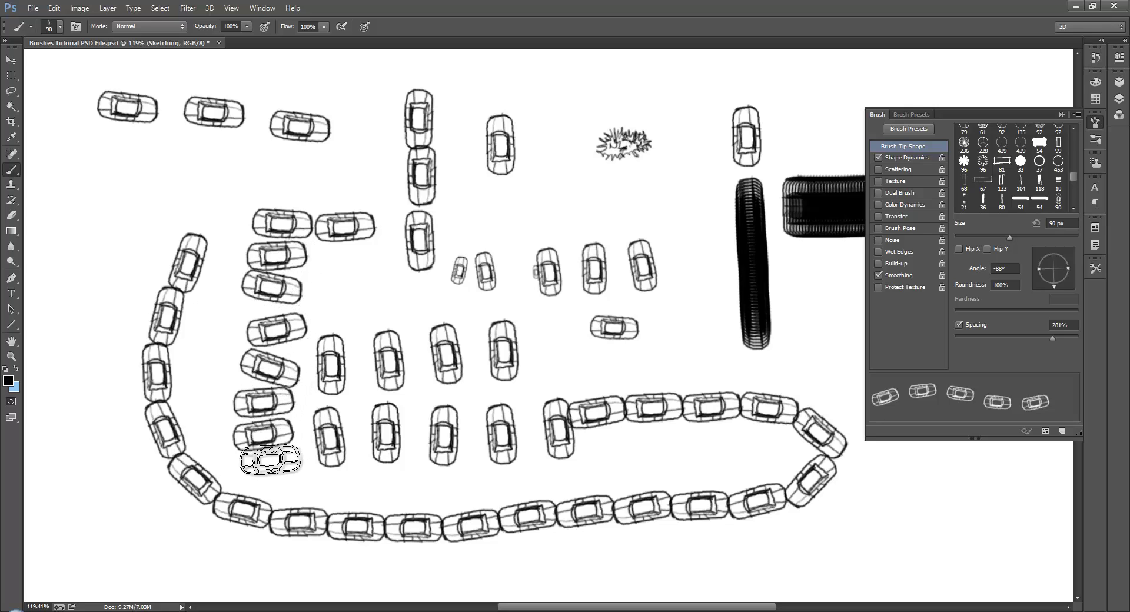
click(258, 474)
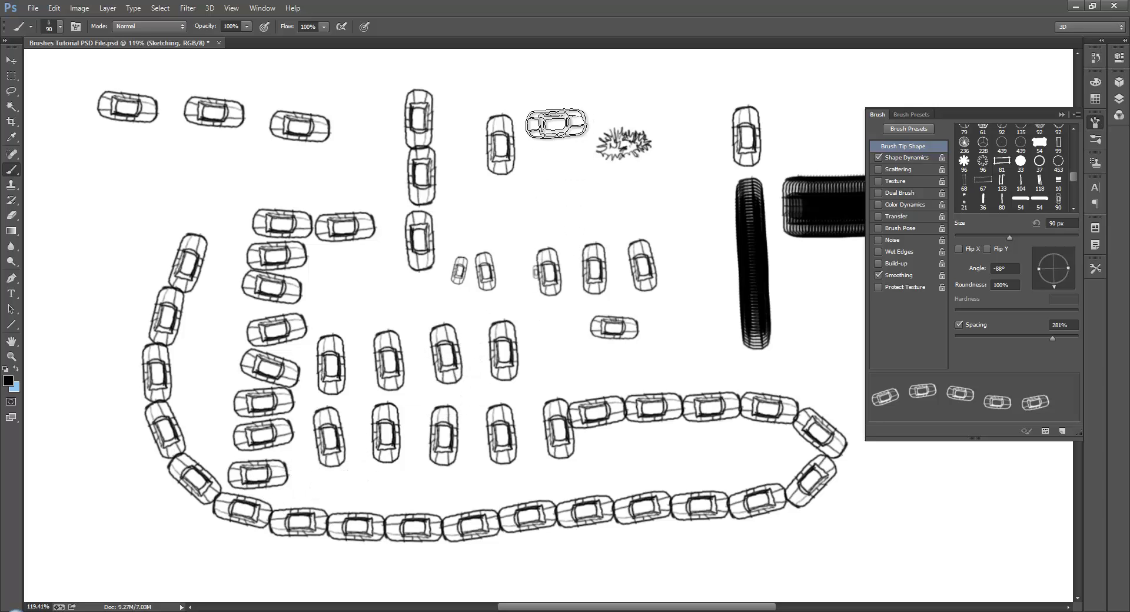
Stamp a row of four upright parked cars just above the shrub
click(559, 113)
click(602, 109)
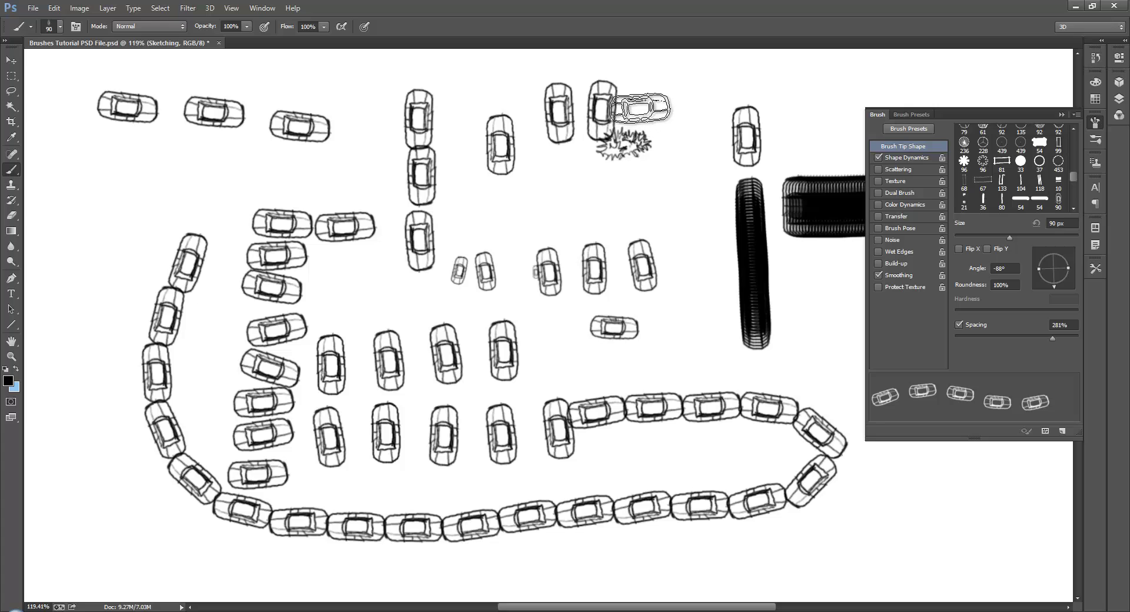
click(643, 105)
click(677, 115)
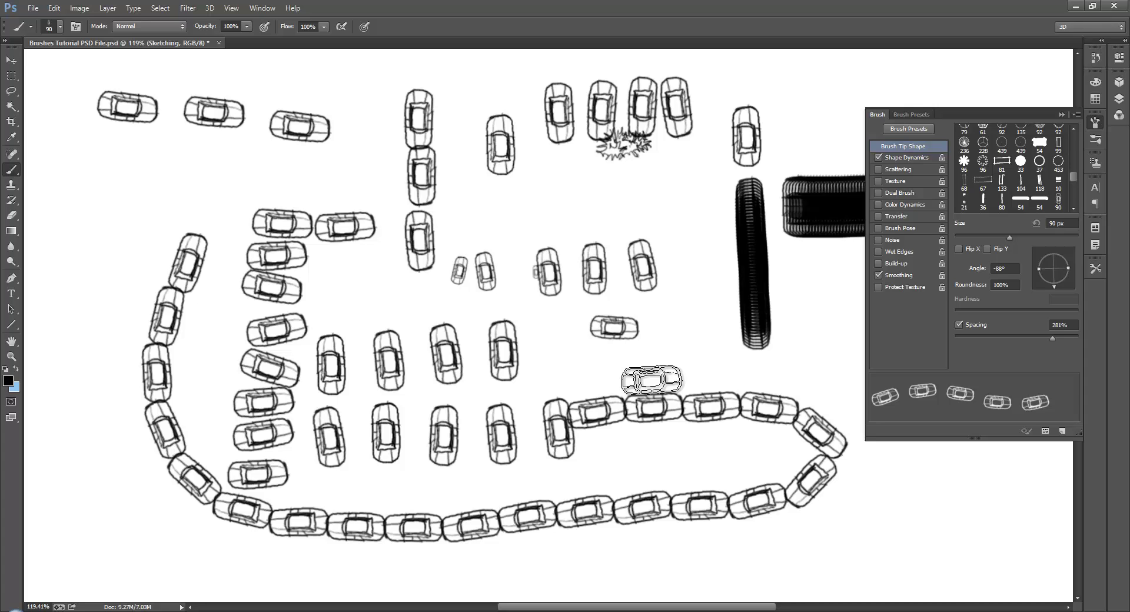
Undo the last three car stamps in the row above the shrub, keeping only the first one
click(53, 8)
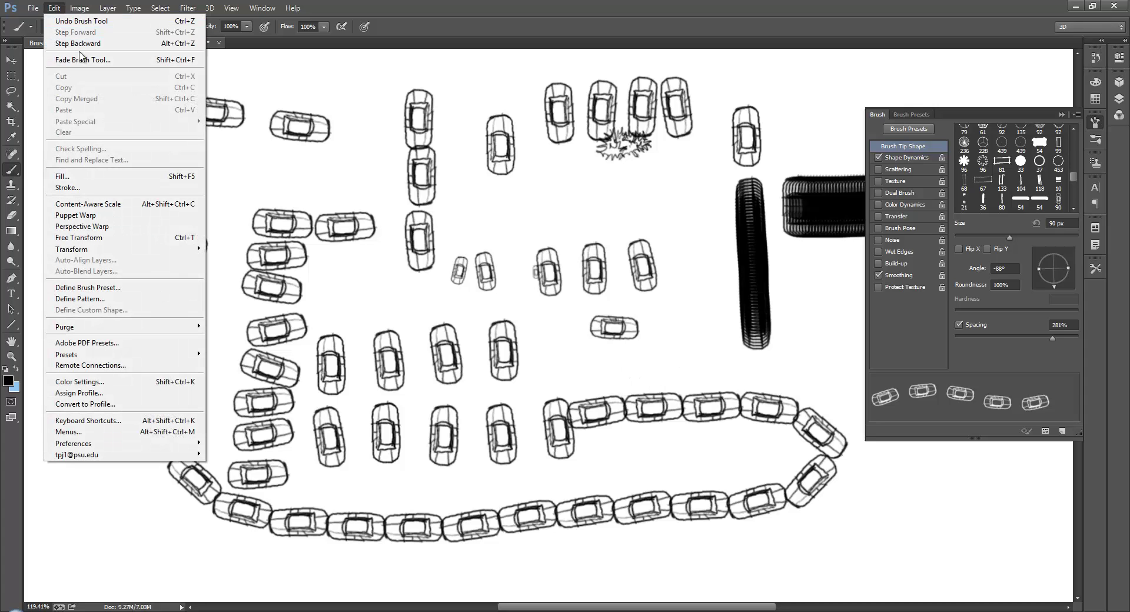
click(81, 44)
click(57, 10)
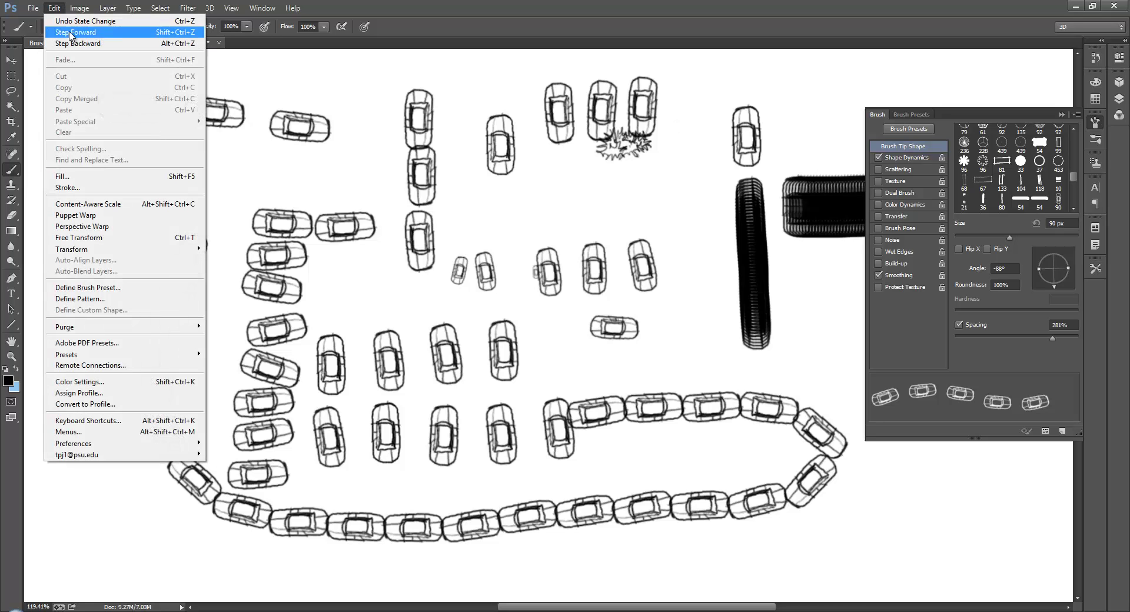
click(78, 43)
click(54, 7)
click(78, 43)
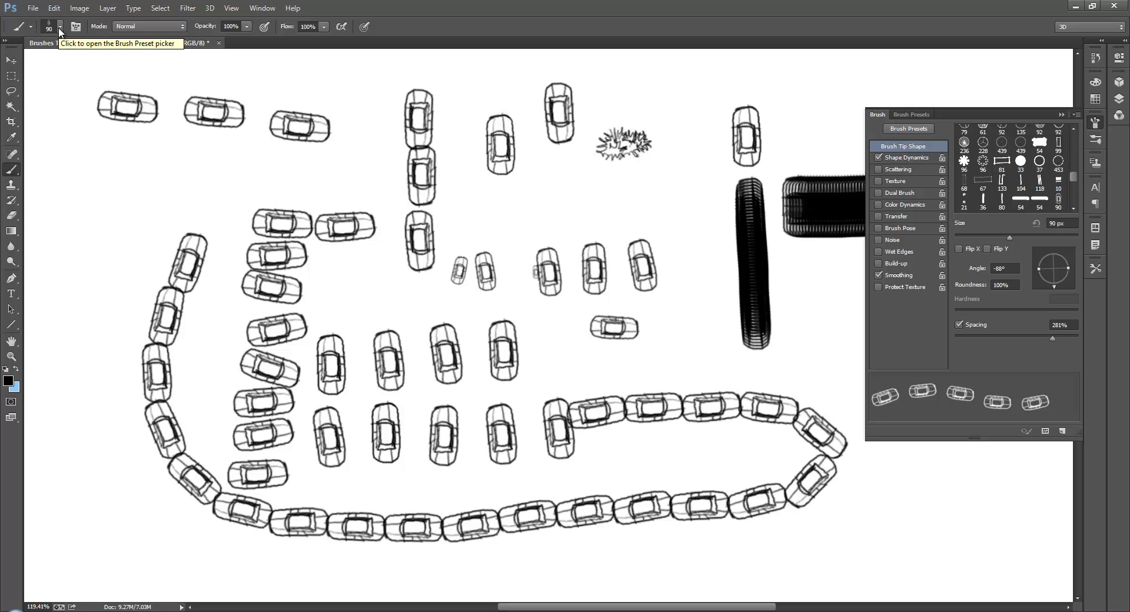
Save the current brush settings as a new preset named Car Final, with the brush size captured
click(1075, 114)
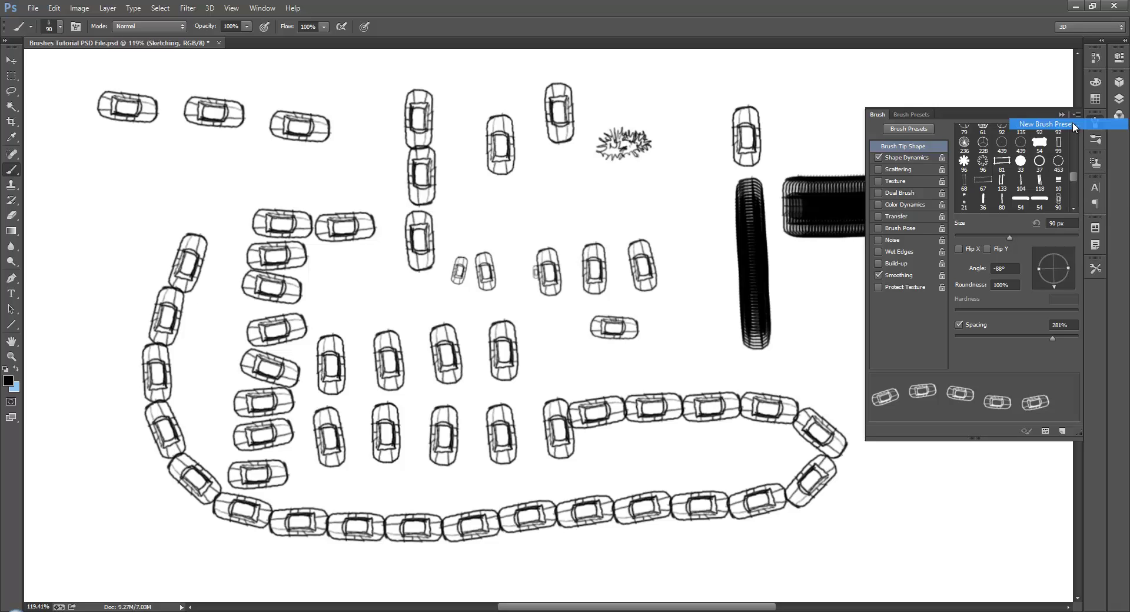
click(1062, 124)
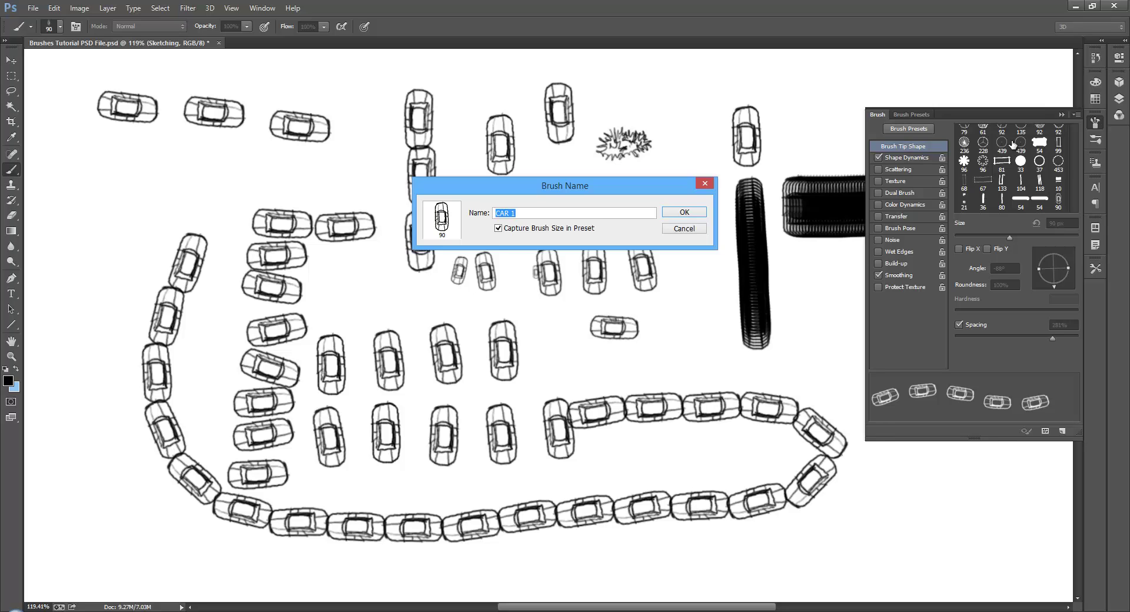
key(Caps_Lock)
text(Ca)
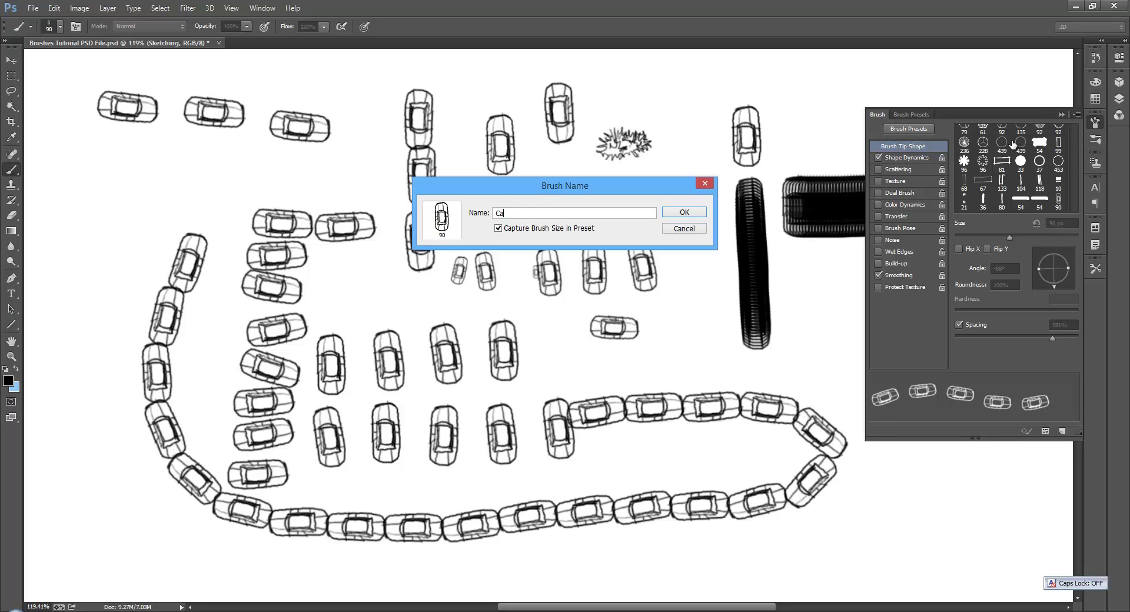
text(r Final)
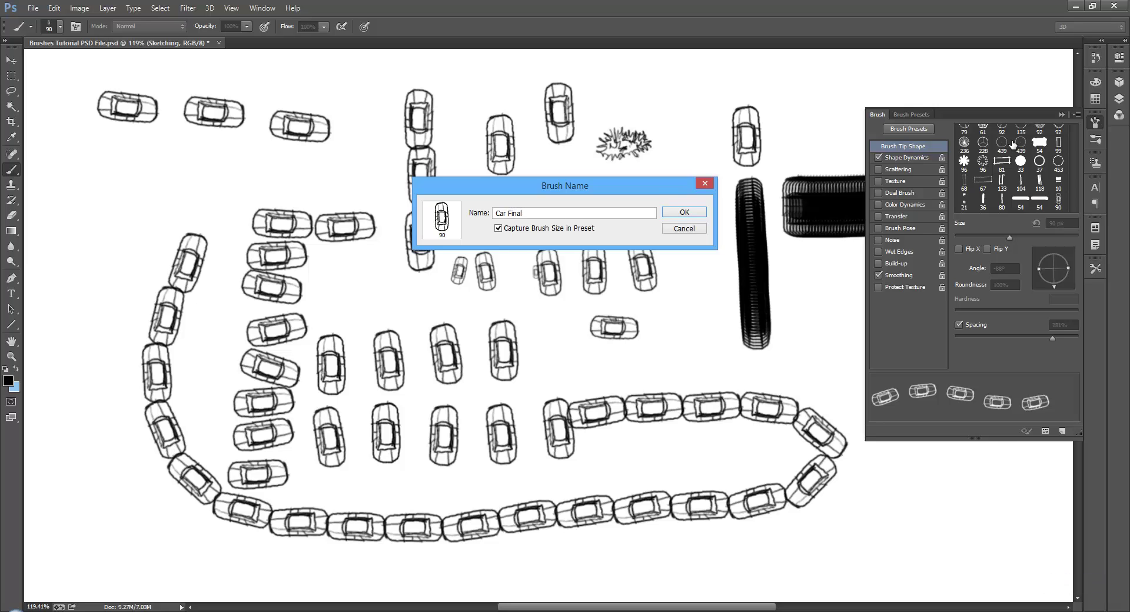
click(682, 212)
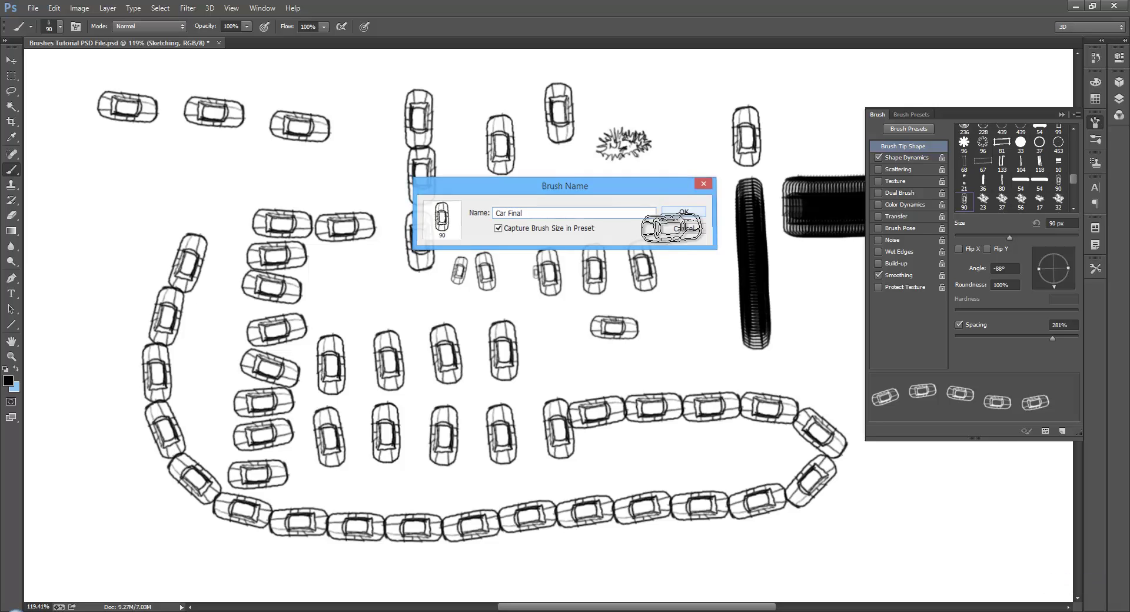
Paint a horizontal test stroke with the CAR preset and a row of spaced cars with the Car Final preset
right_click(565, 132)
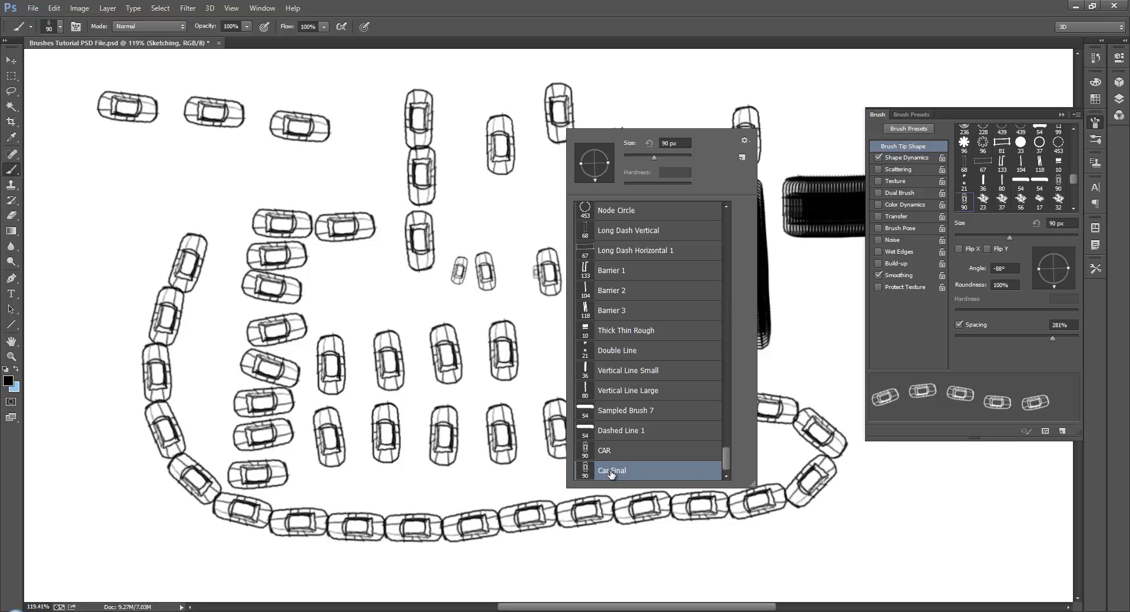
click(612, 455)
drag(250, 174, 510, 176)
right_click(603, 141)
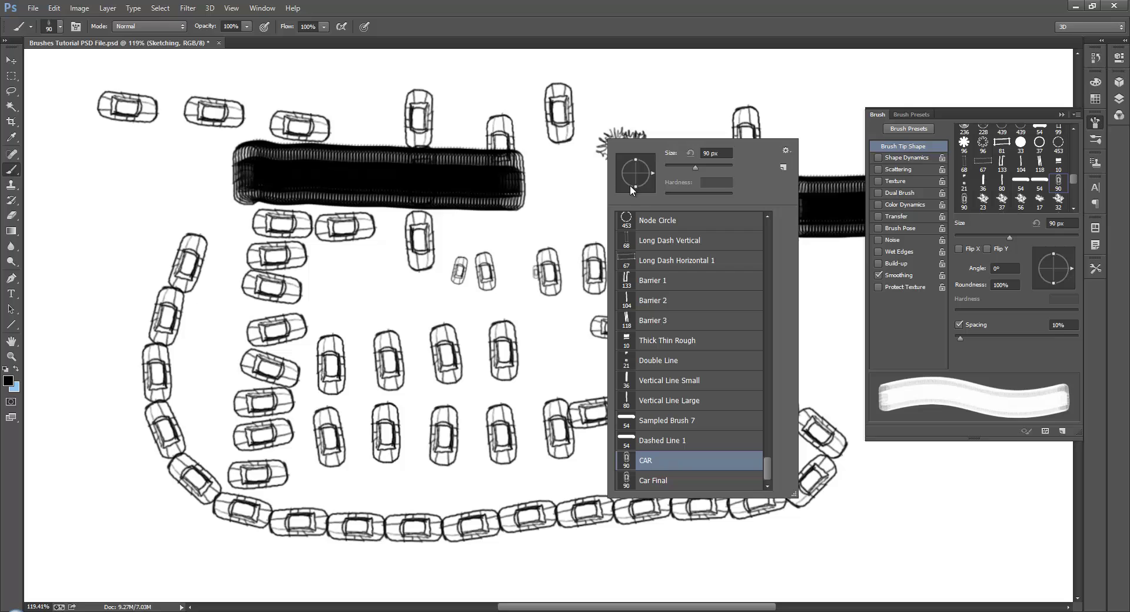
click(671, 481)
click(377, 308)
drag(318, 287, 586, 311)
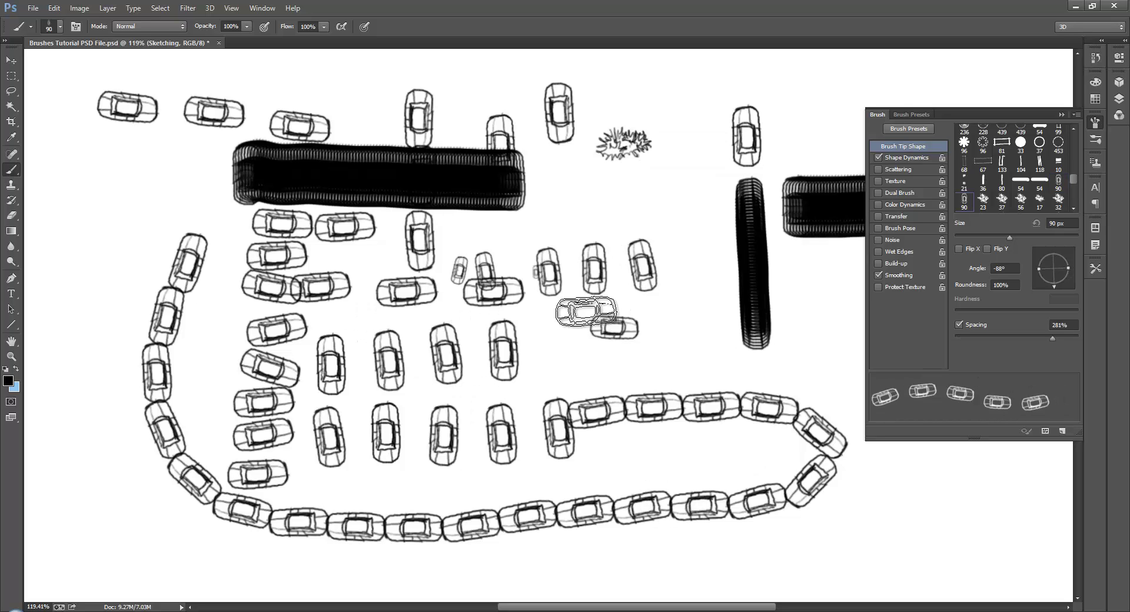
Delete the original CAR brush preset and close the preset list
right_click(633, 142)
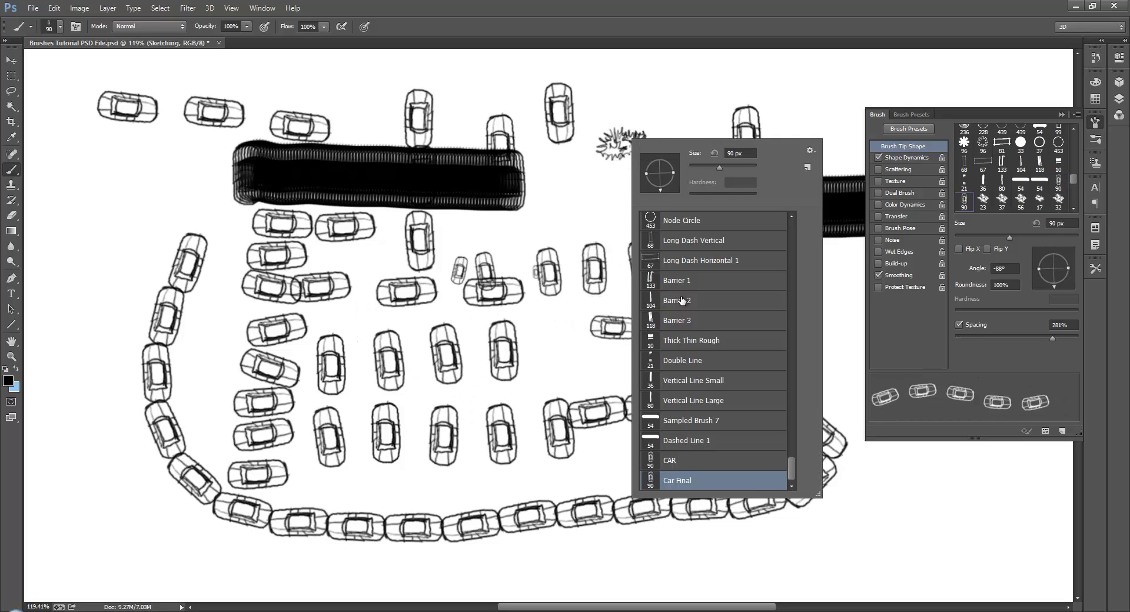
click(697, 461)
right_click(696, 460)
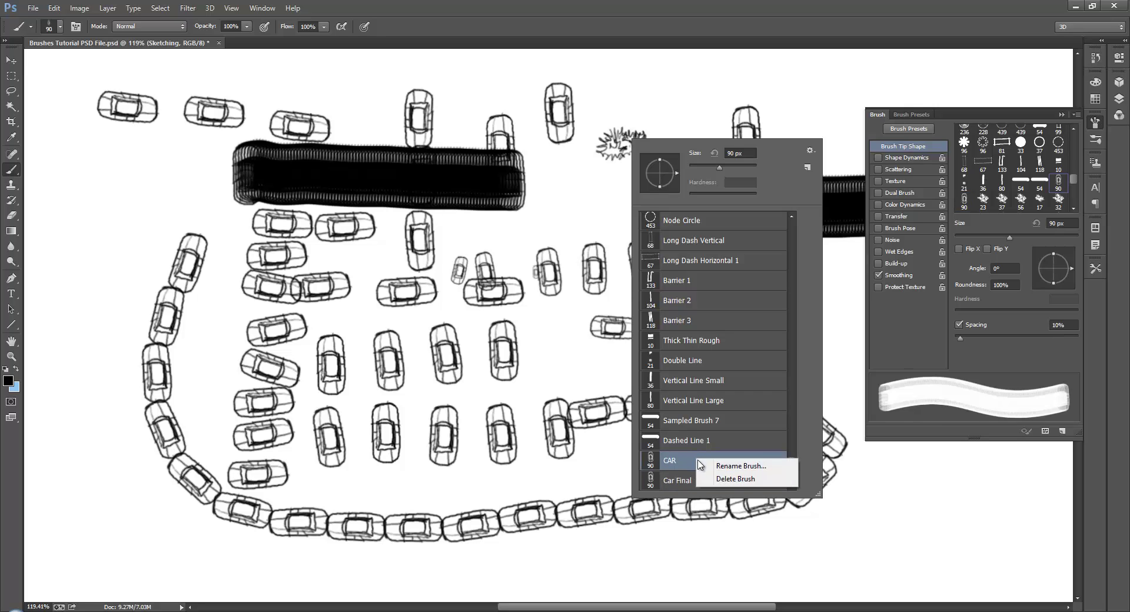
click(743, 479)
click(547, 236)
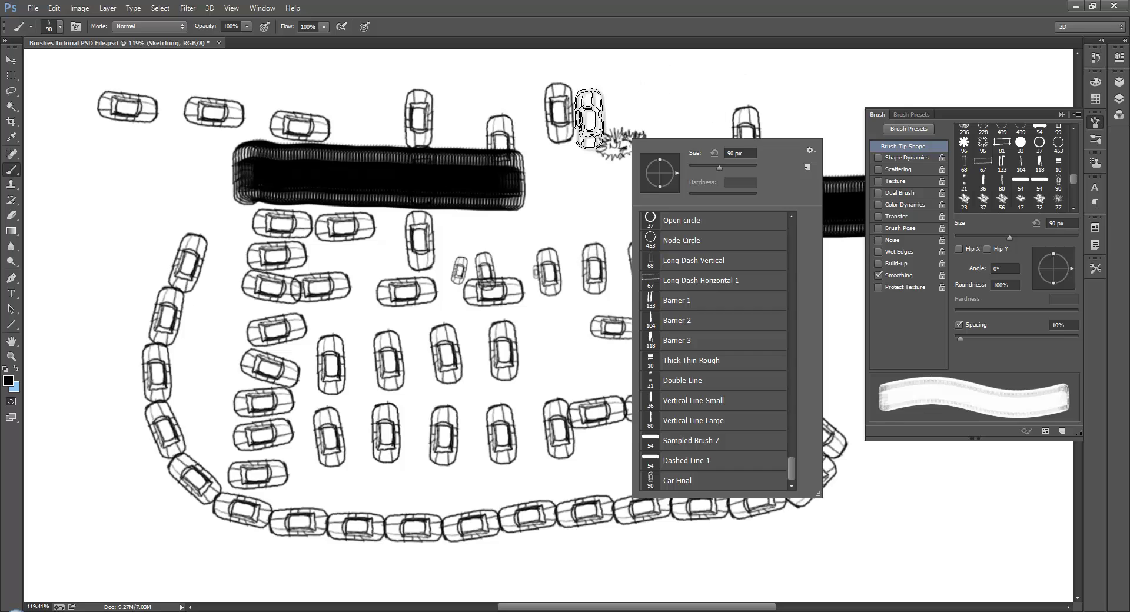
click(626, 23)
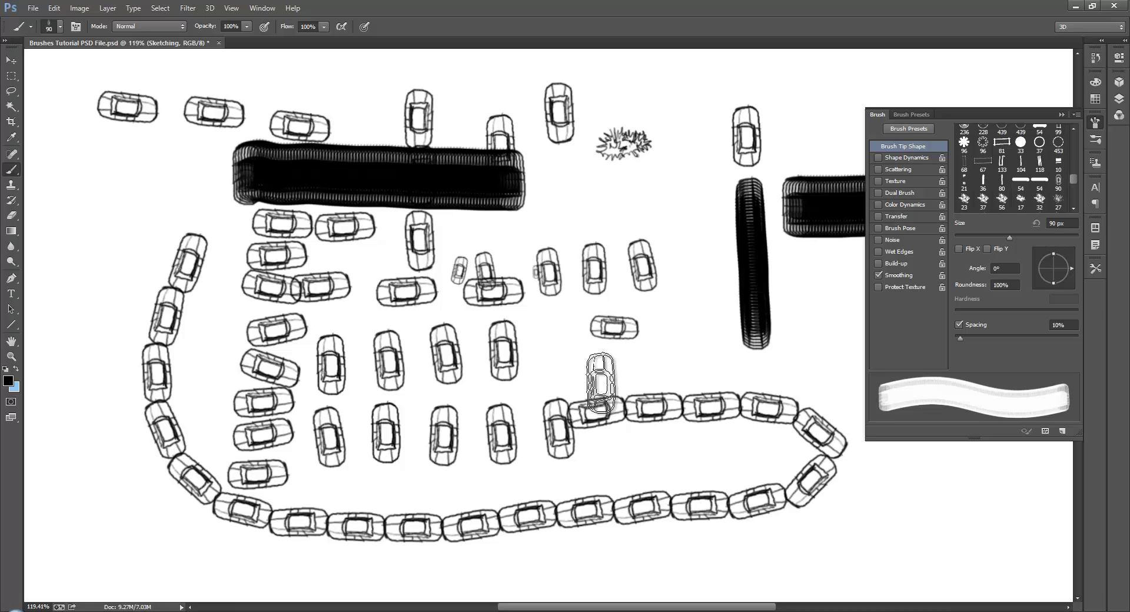
Select the sketched shrub with a rectangular marquee, define it as a brush preset under the default name, and deselect
key(m)
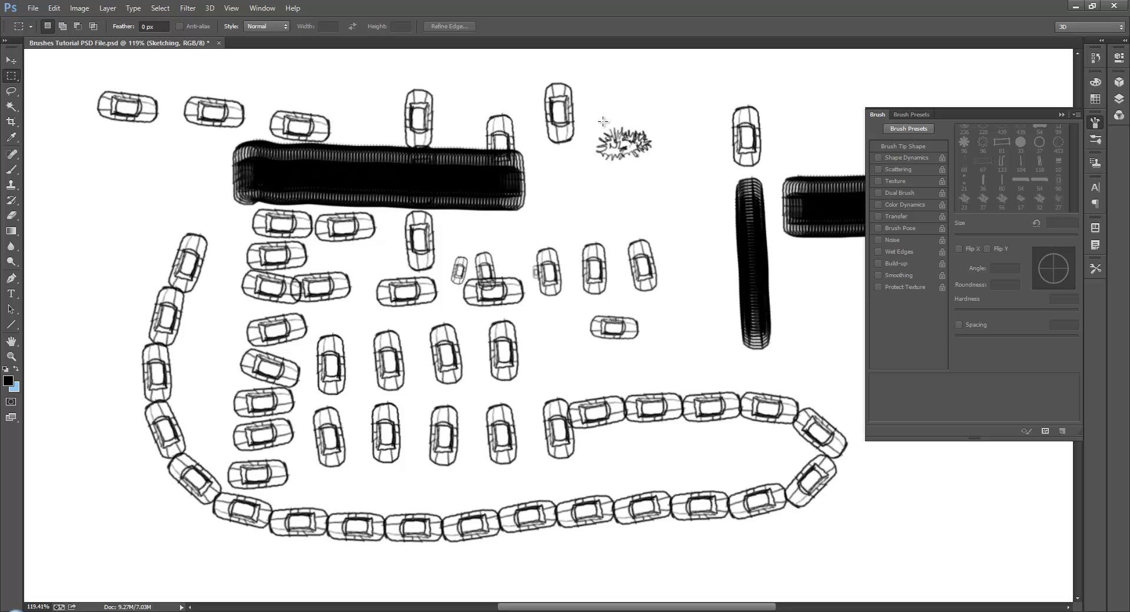
drag(592, 116, 660, 169)
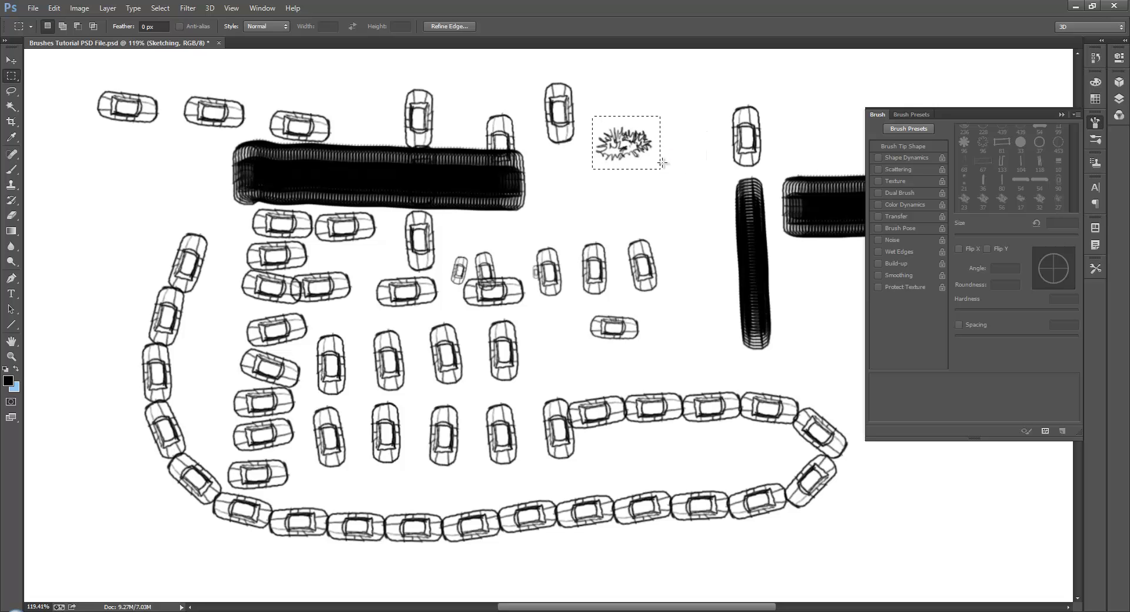
click(54, 8)
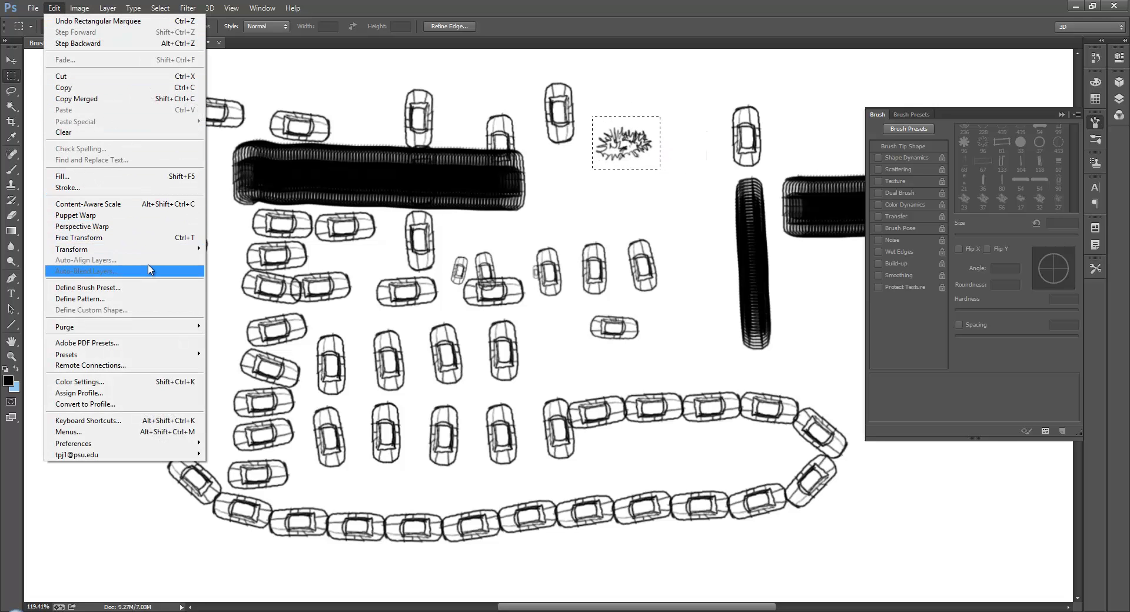
click(142, 288)
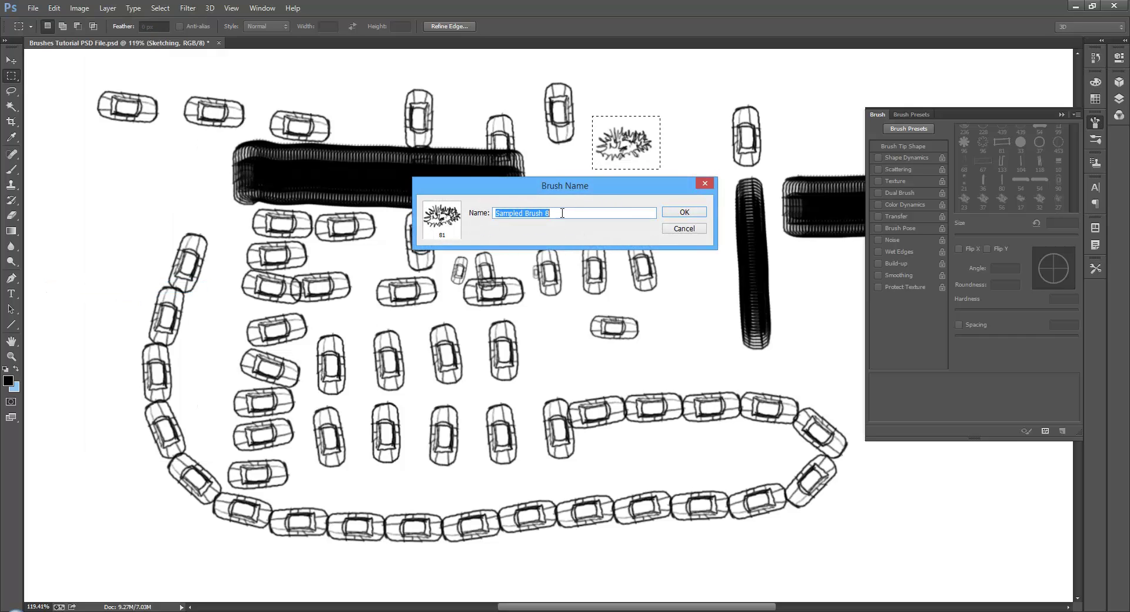
click(685, 213)
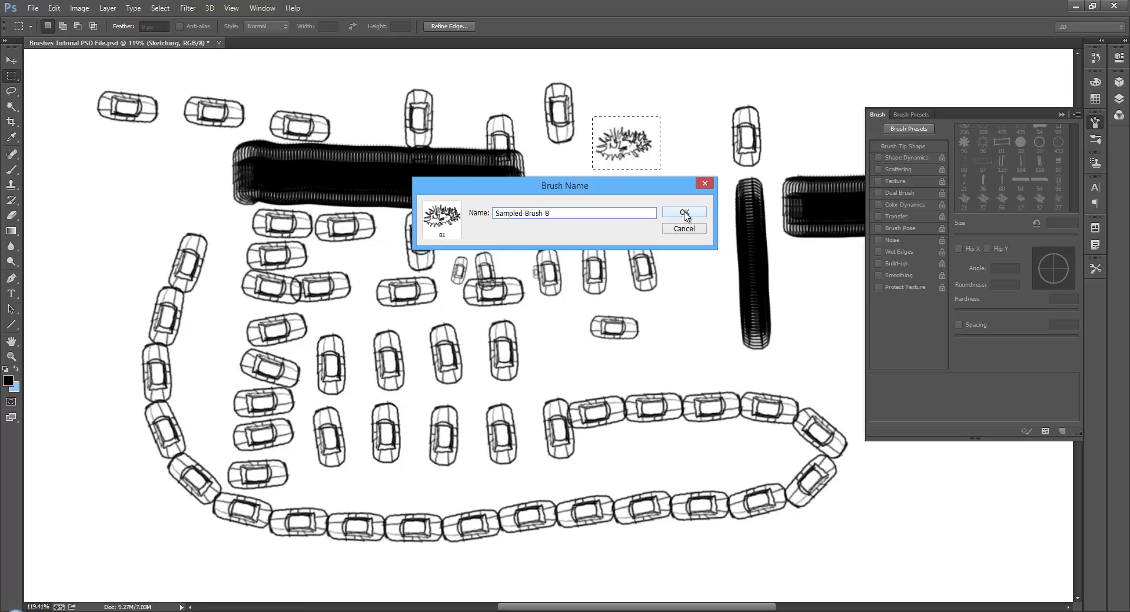
key(ctrl+d)
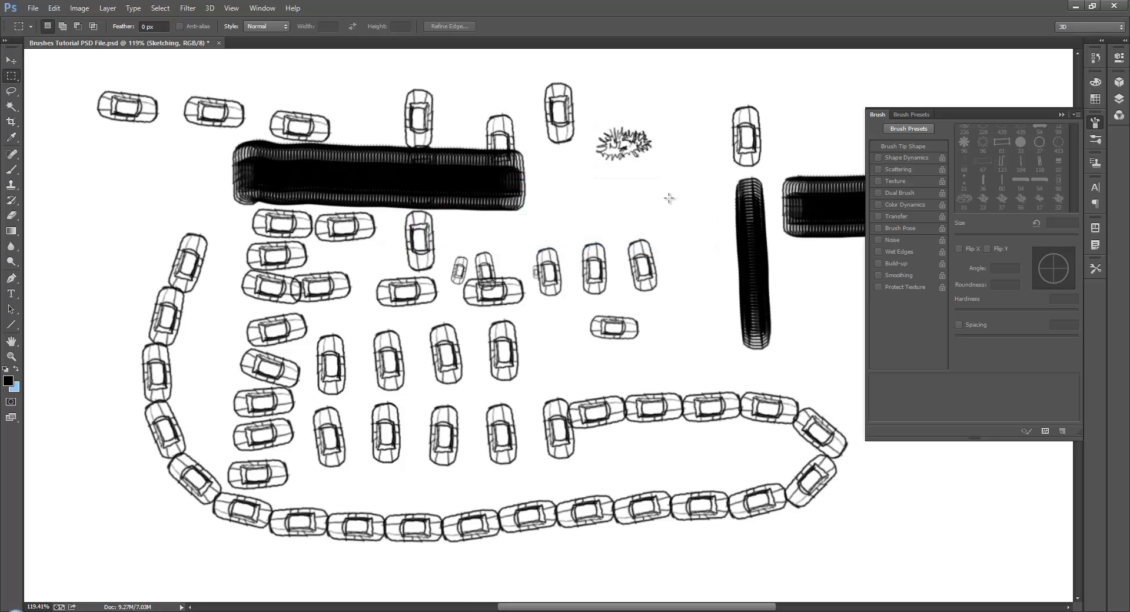
Choose the 81 px shrub brush and paint short test strokes around the small sideways car
click(12, 172)
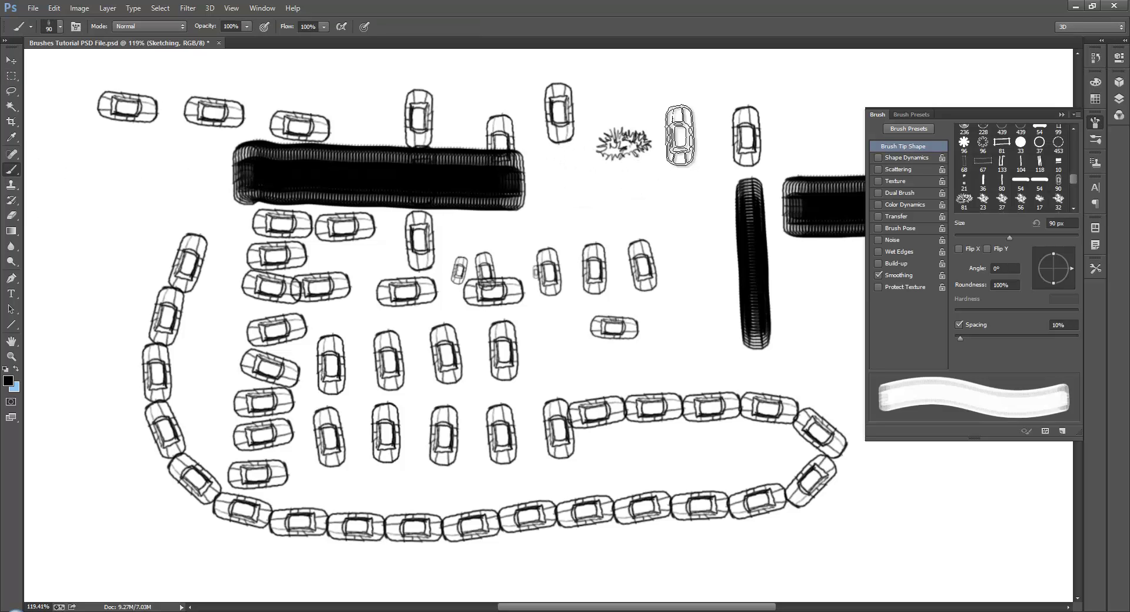
right_click(684, 136)
click(748, 477)
mouse_move(529, 309)
mouse_down()
mouse_move(565, 347)
mouse_move(612, 353)
mouse_up()
drag(615, 295, 686, 294)
drag(698, 331, 671, 318)
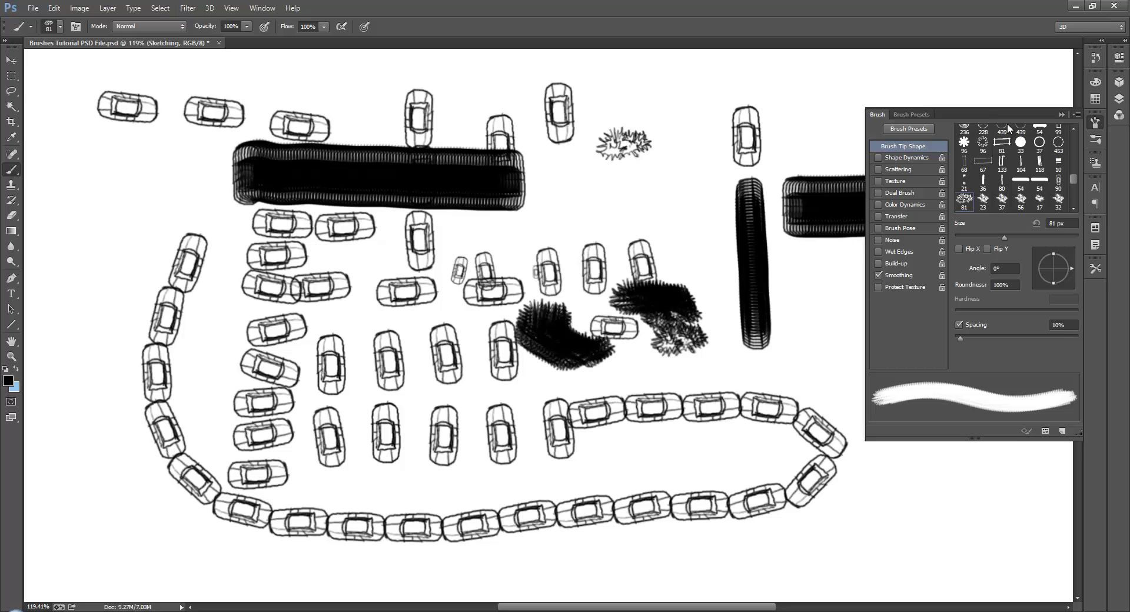
Enable Shape Dynamics for the shrub brush with size controlled by Pen Pressure, and set its spacing to 142%
click(906, 157)
click(1018, 156)
click(1011, 186)
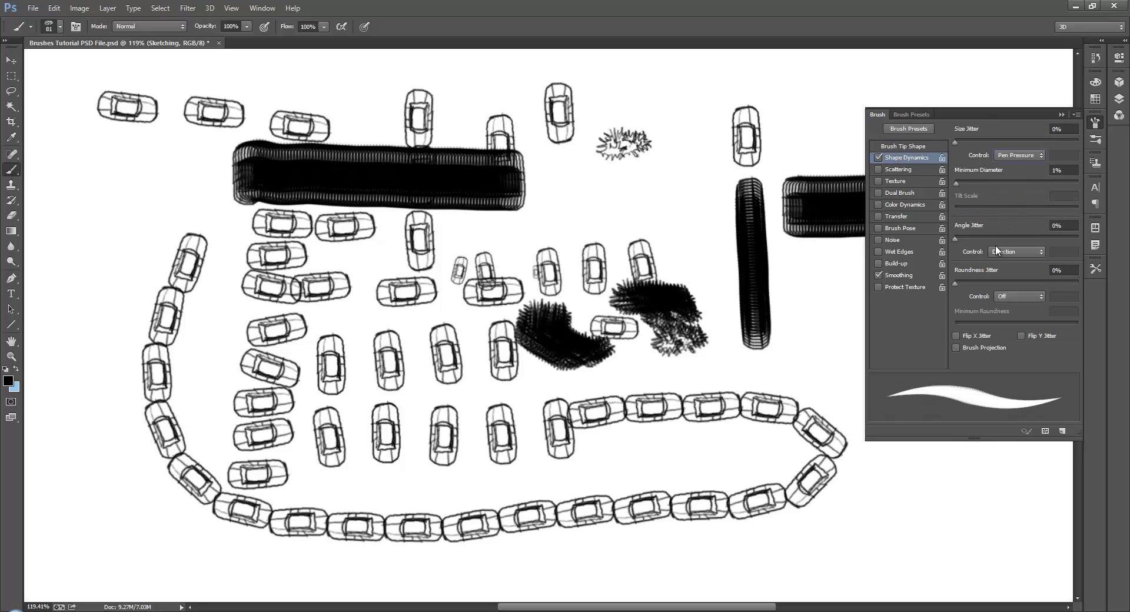
click(915, 146)
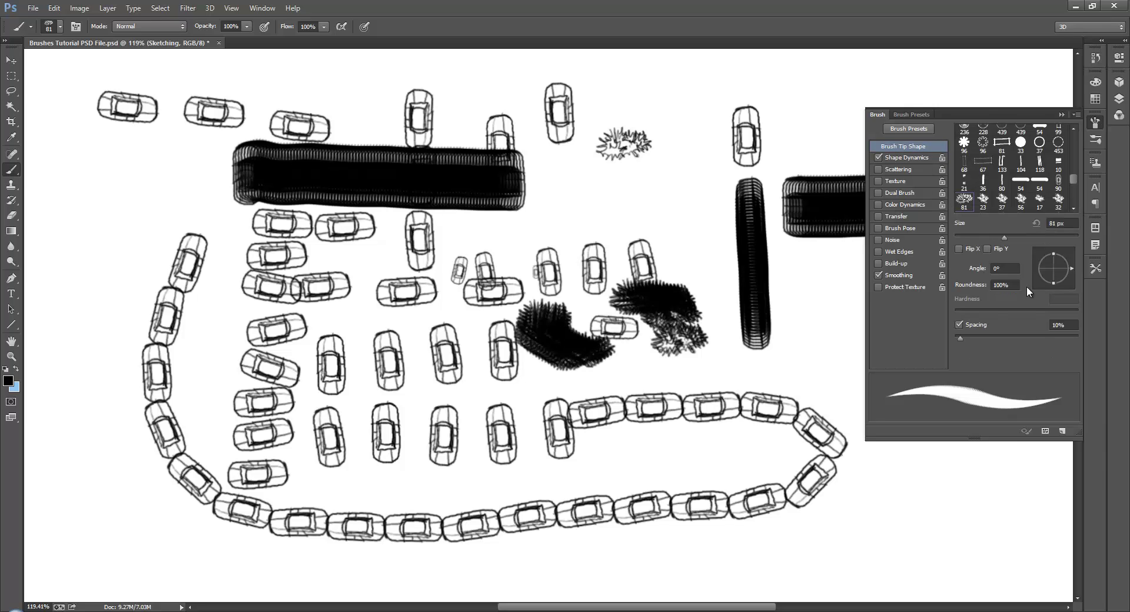
drag(965, 337, 1029, 336)
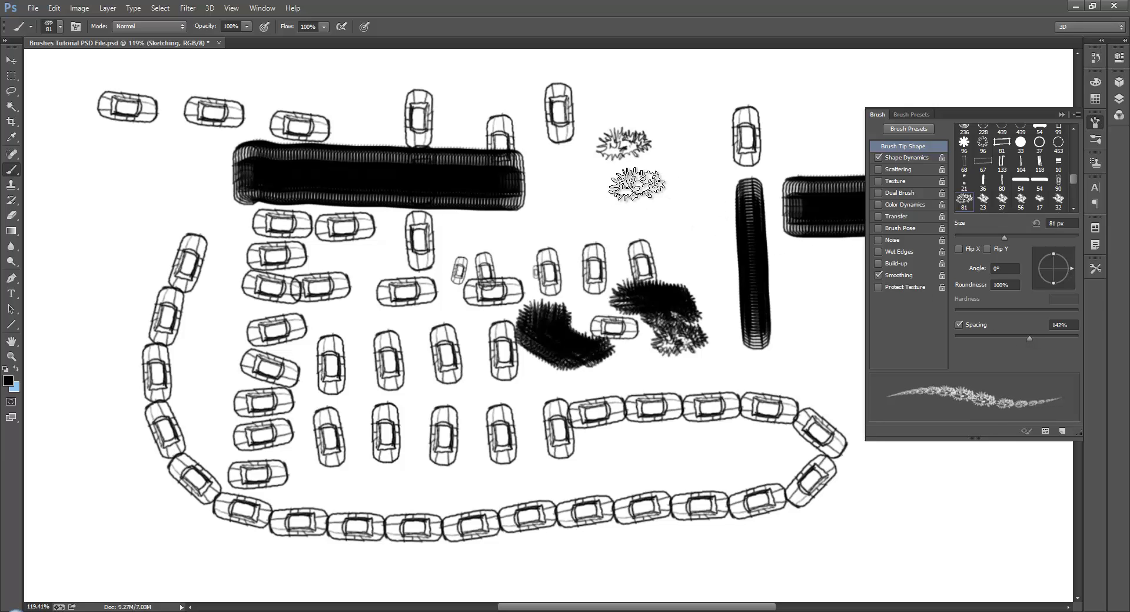
Paint a dense mass of shrub foliage below the original shrub sketch, extending down over the row of small cars
mouse_move(637, 185)
mouse_down()
mouse_move(696, 181)
mouse_move(698, 200)
mouse_move(582, 200)
mouse_move(606, 204)
mouse_move(595, 180)
mouse_move(622, 183)
mouse_move(557, 204)
mouse_move(651, 171)
mouse_move(698, 187)
mouse_move(650, 207)
mouse_move(709, 193)
mouse_move(543, 224)
mouse_move(553, 206)
mouse_move(650, 229)
mouse_move(636, 215)
mouse_move(642, 226)
mouse_move(704, 206)
mouse_move(637, 196)
mouse_move(707, 219)
mouse_move(714, 190)
mouse_move(727, 192)
mouse_move(673, 224)
mouse_move(501, 235)
mouse_move(546, 212)
mouse_move(544, 199)
mouse_move(495, 214)
mouse_move(575, 233)
mouse_move(689, 216)
mouse_move(644, 230)
mouse_up()
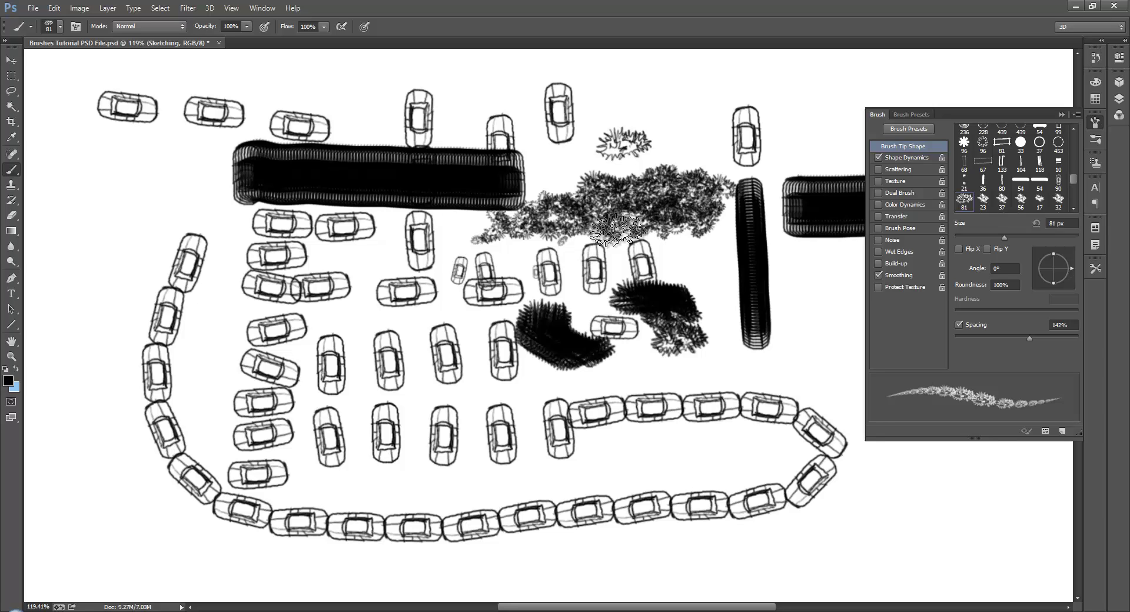
click(914, 157)
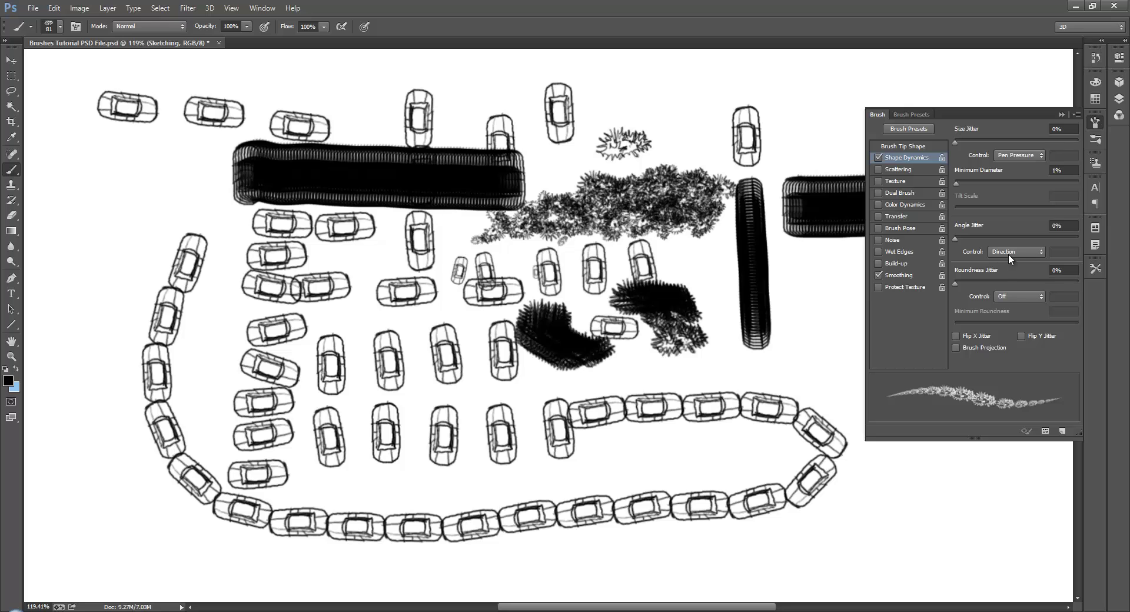
mouse_move(710, 254)
mouse_down()
mouse_move(671, 258)
mouse_move(709, 236)
mouse_move(668, 240)
mouse_move(728, 238)
mouse_move(730, 216)
mouse_move(738, 227)
mouse_move(708, 240)
mouse_up()
mouse_move(634, 234)
mouse_down()
mouse_move(530, 250)
mouse_move(582, 242)
mouse_move(559, 268)
mouse_move(518, 268)
mouse_move(671, 262)
mouse_up()
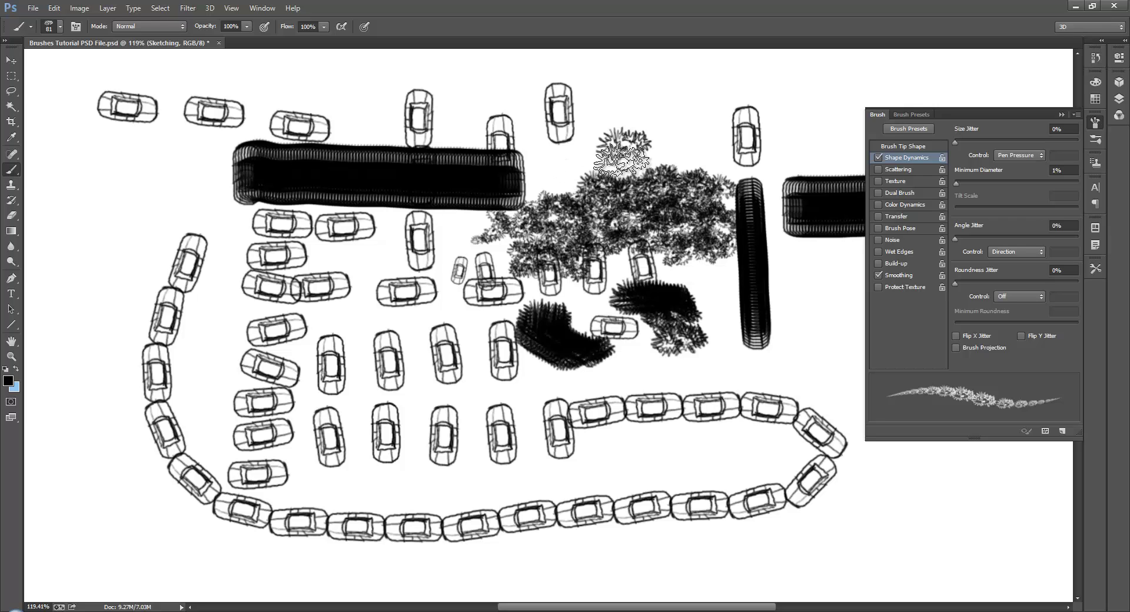
Save the adjusted shrub brush as a new preset named Groundcover Texture, with the brush size captured
click(1075, 114)
click(1054, 120)
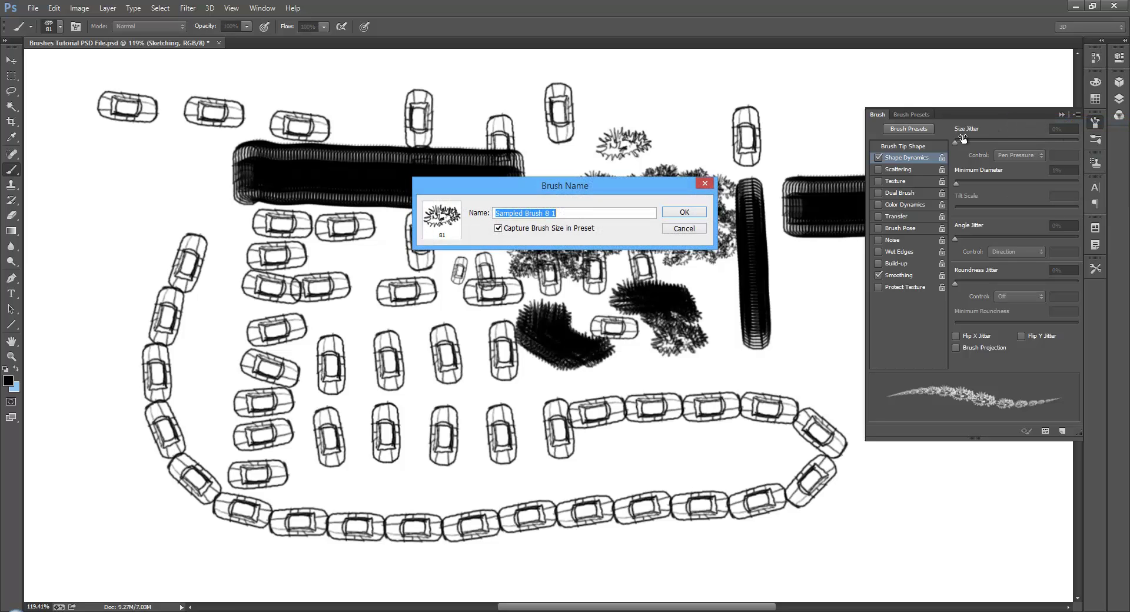
text(Gr)
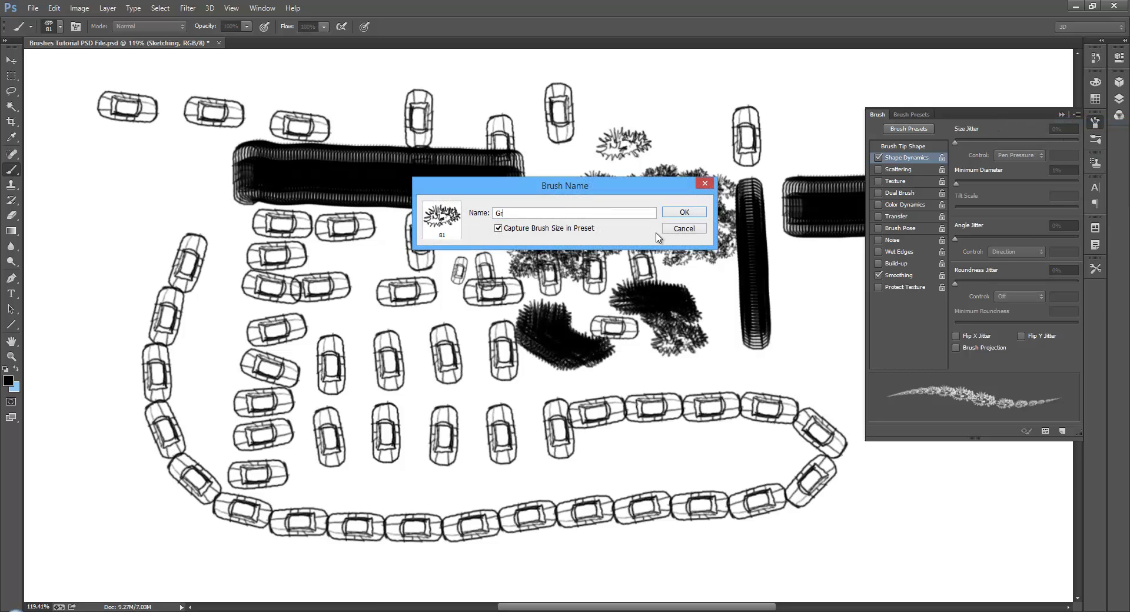
text(er Texture)
key(Return)
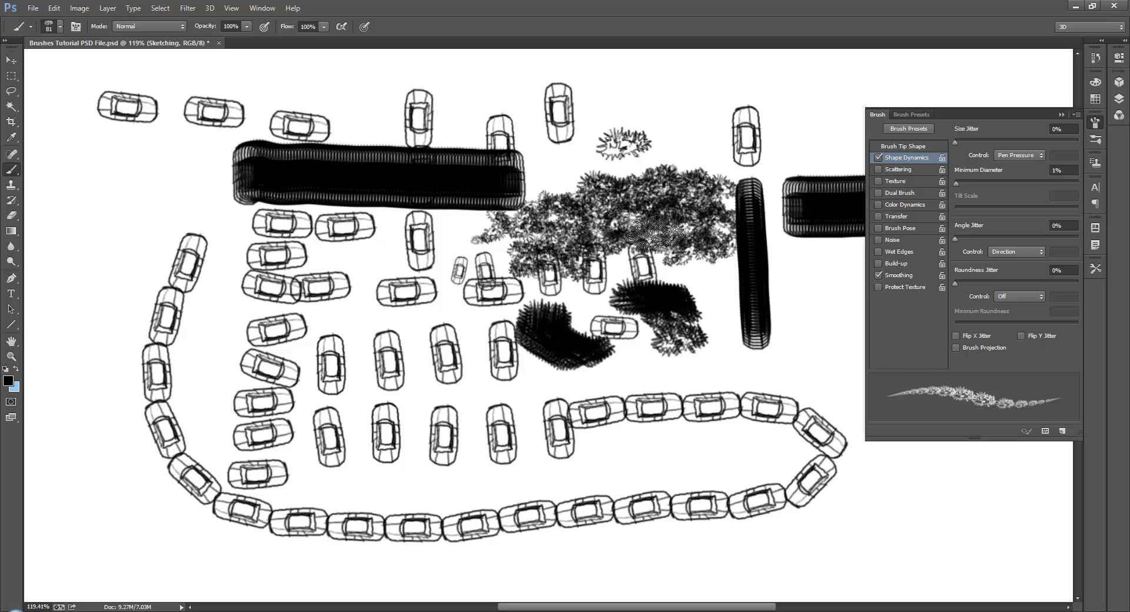
Delete the Sampled Brush 8 preset from the brush list
right_click(586, 126)
click(671, 457)
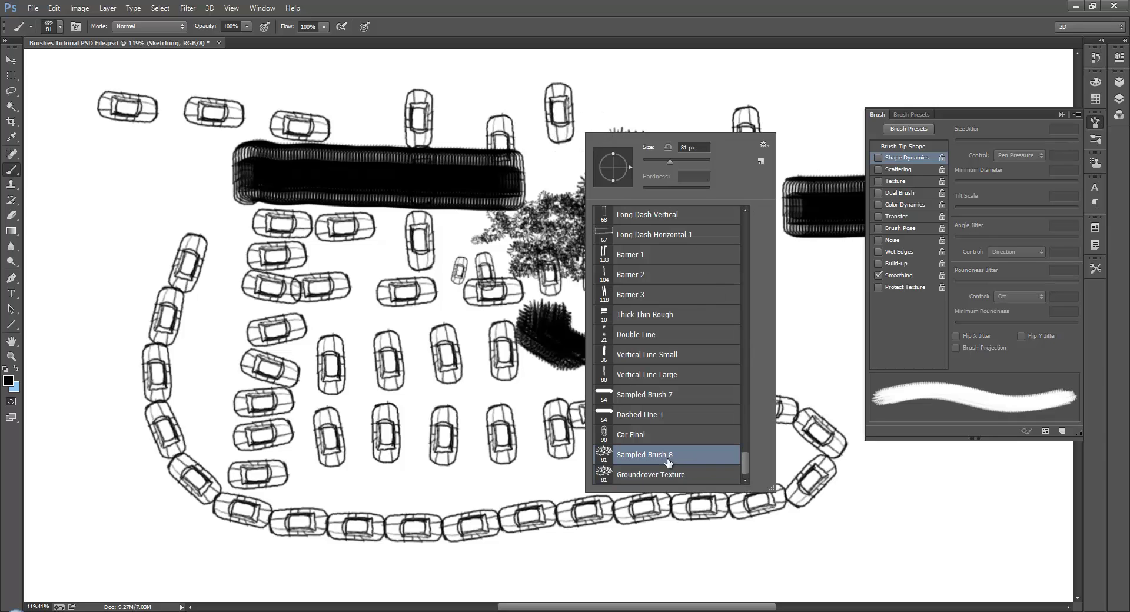
right_click(671, 456)
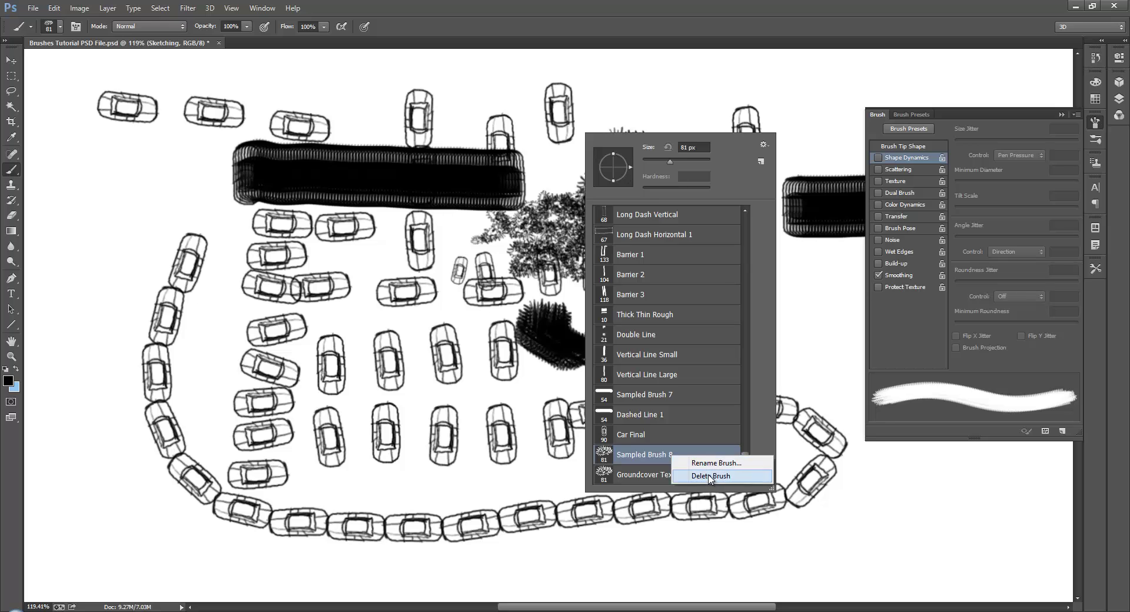
click(712, 479)
click(548, 234)
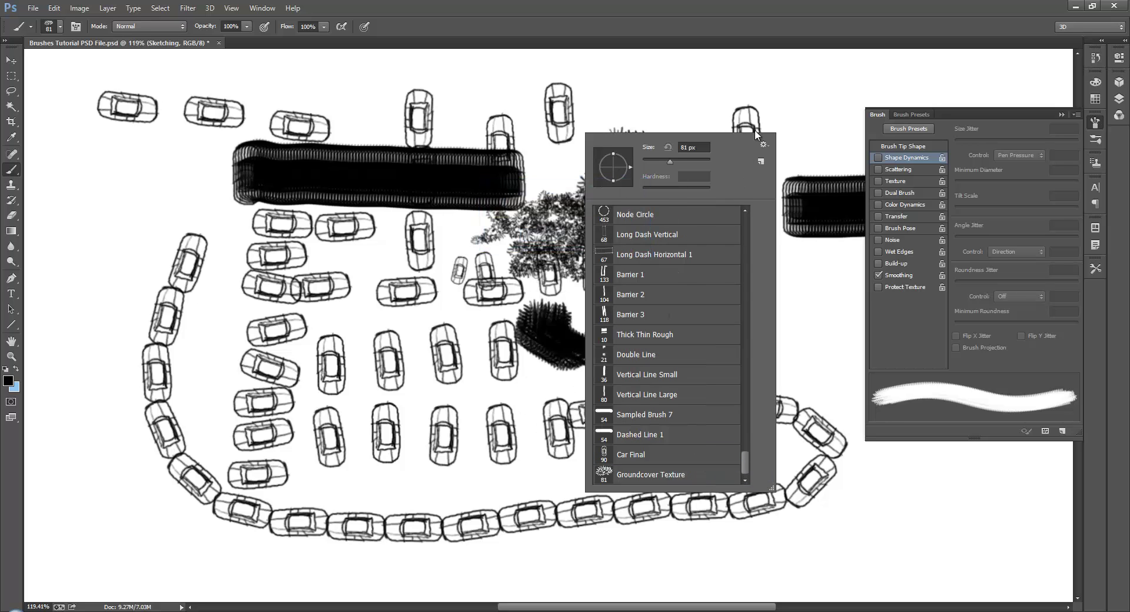